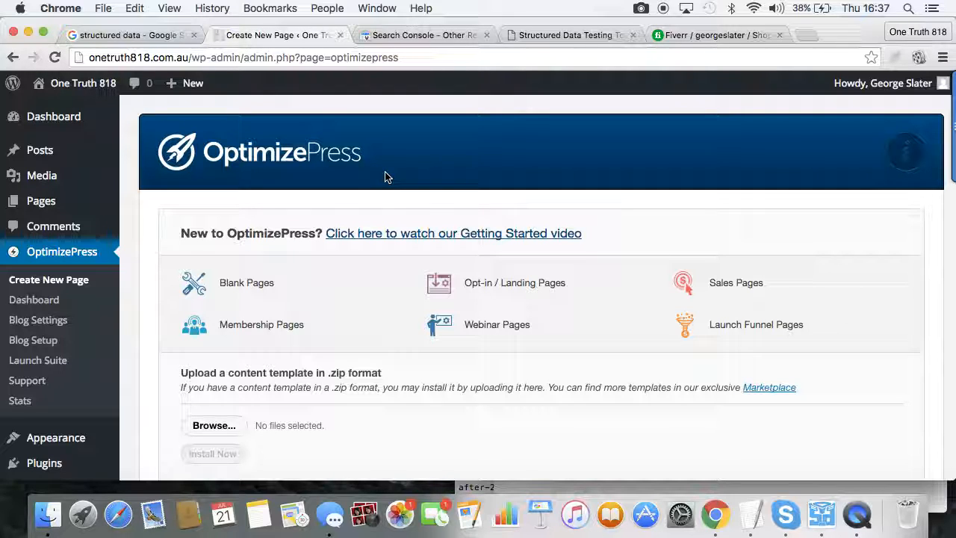
- Switch to the open Google results for structured data and search for "dyson" instead
left_click(146, 38)
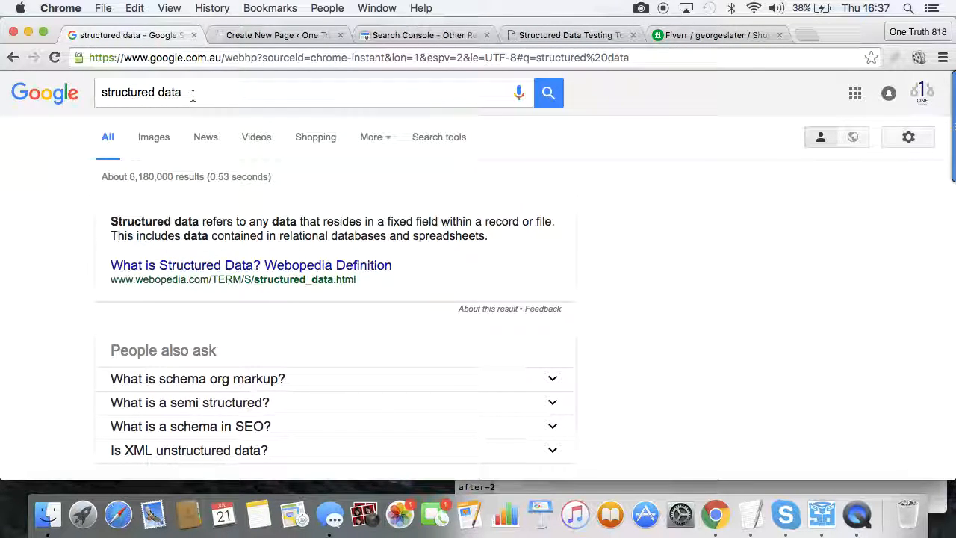
left_click_drag(192, 94, 92, 92)
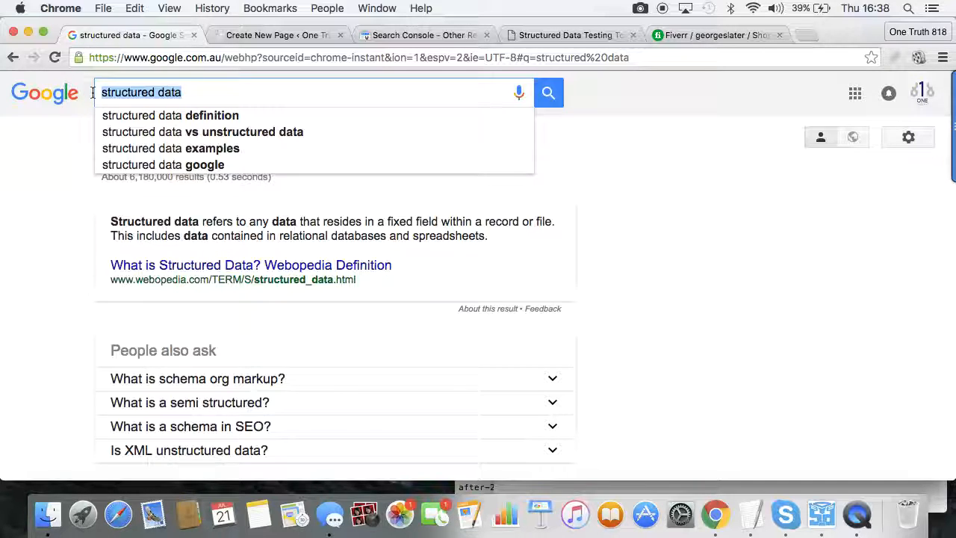
type("dyson")
key("Return")
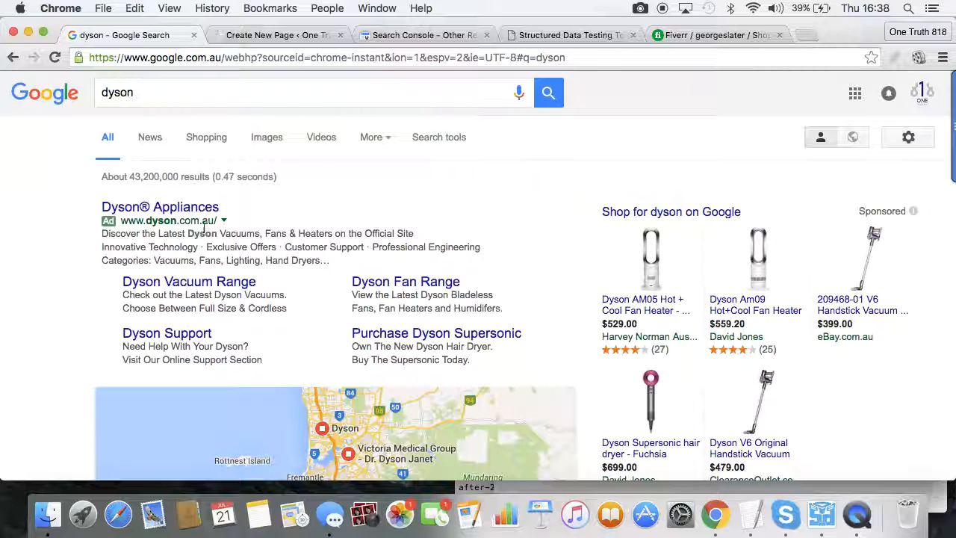
- Examine the Dyson results page, including the ad with its sitelinks, shopping listings, local map results and company knowledge panel with social profiles
left_click_drag(470, 361, 97, 207)
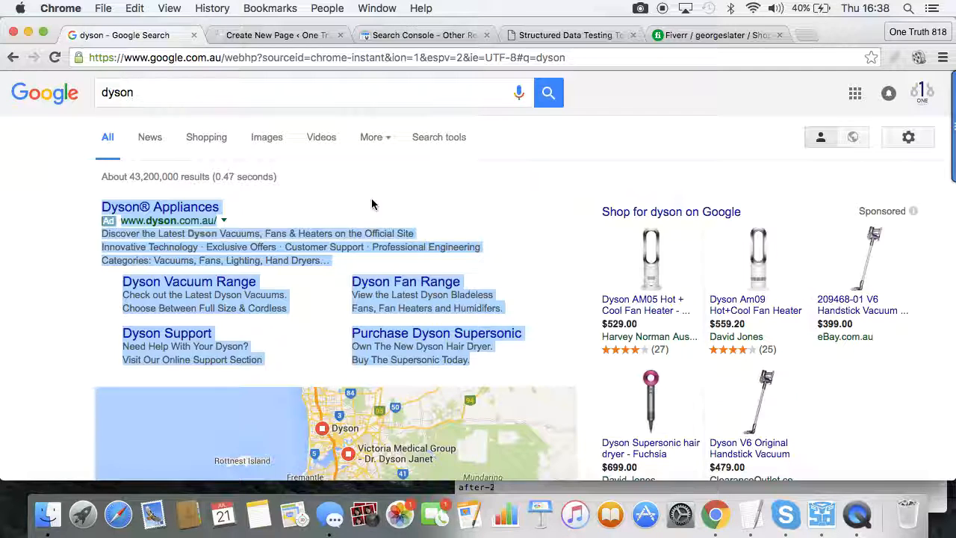
scroll(371, 203, "down", 2)
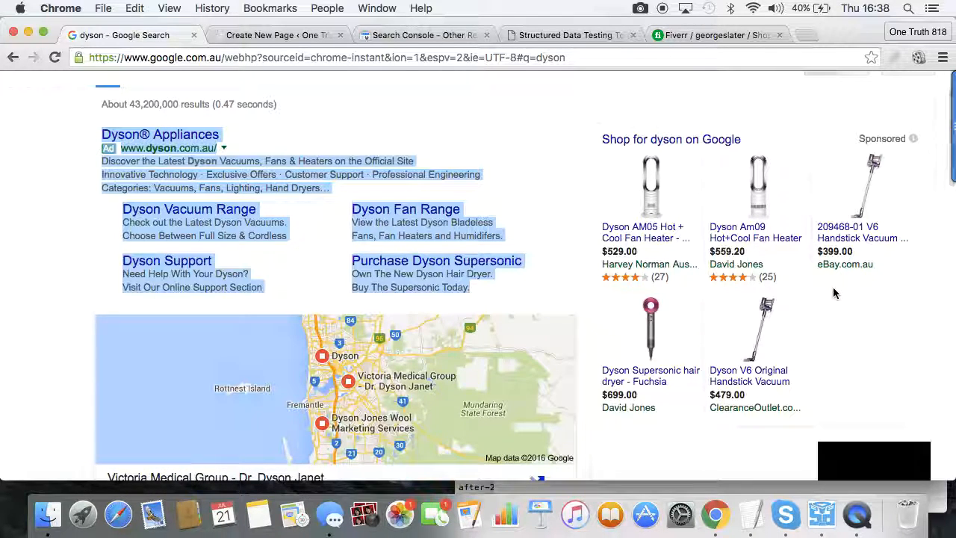
scroll(834, 293, "down", 1)
scroll(834, 292, "down", 1)
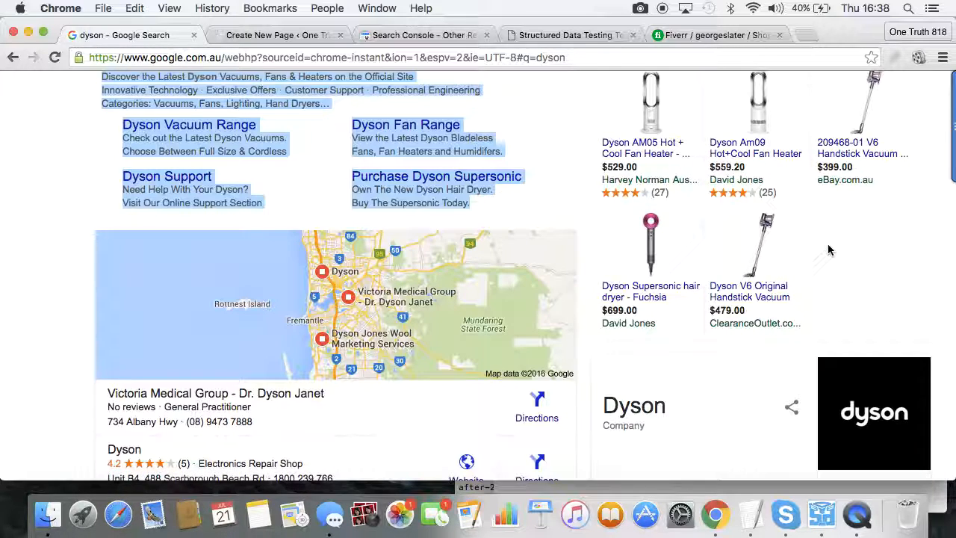
scroll(828, 249, "up", 3)
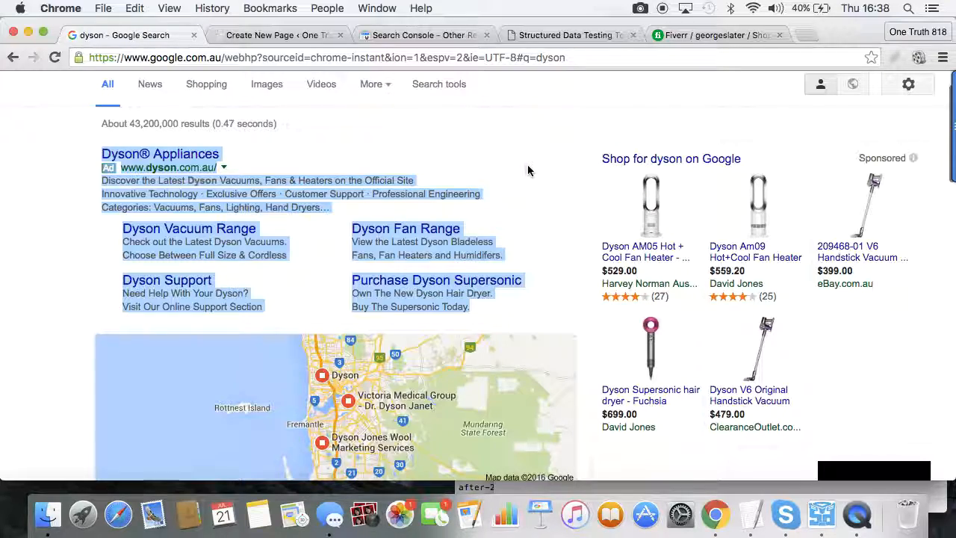
scroll(552, 171, "down", 5)
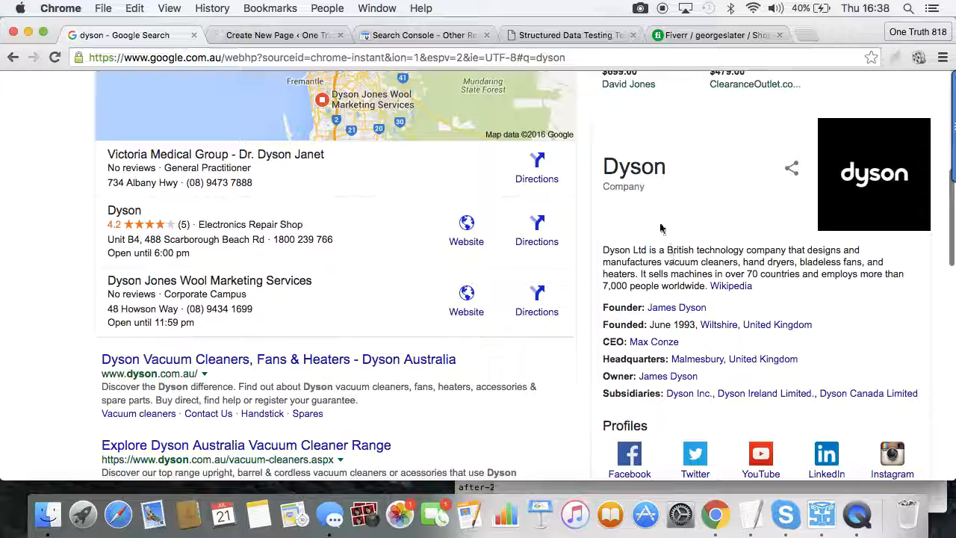
scroll(735, 237, "down", 2)
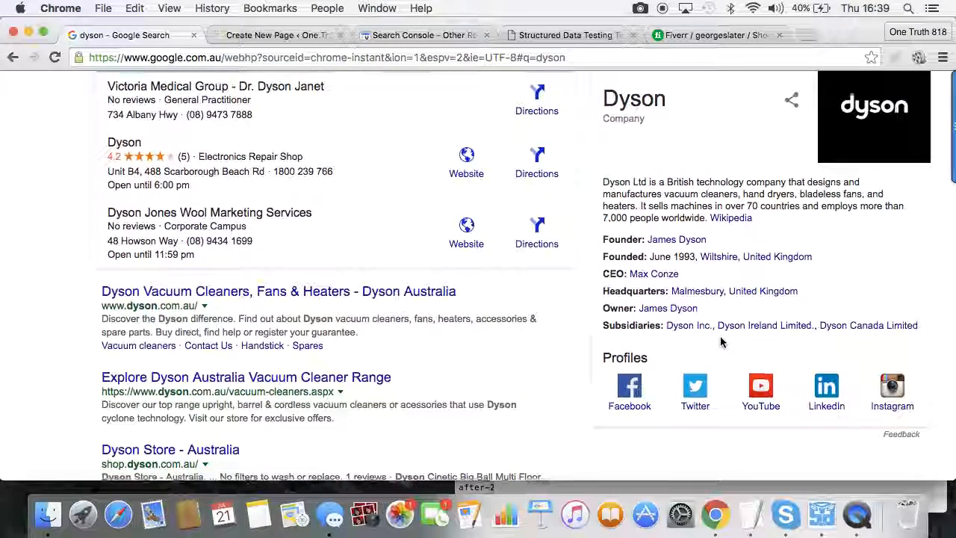
scroll(721, 342, "up", 5)
scroll(721, 342, "up", 1)
scroll(721, 341, "down", 4)
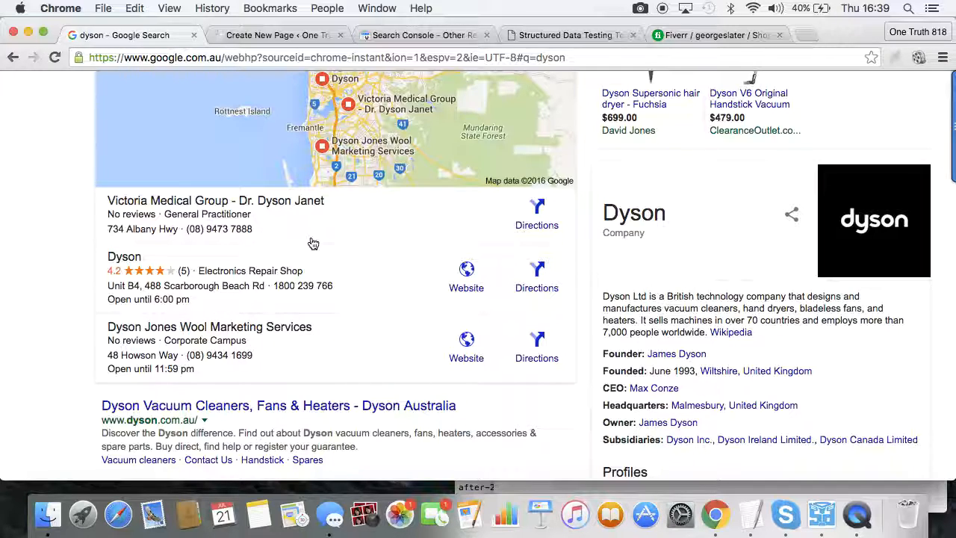
scroll(312, 246, "up", 1)
scroll(329, 250, "up", 2)
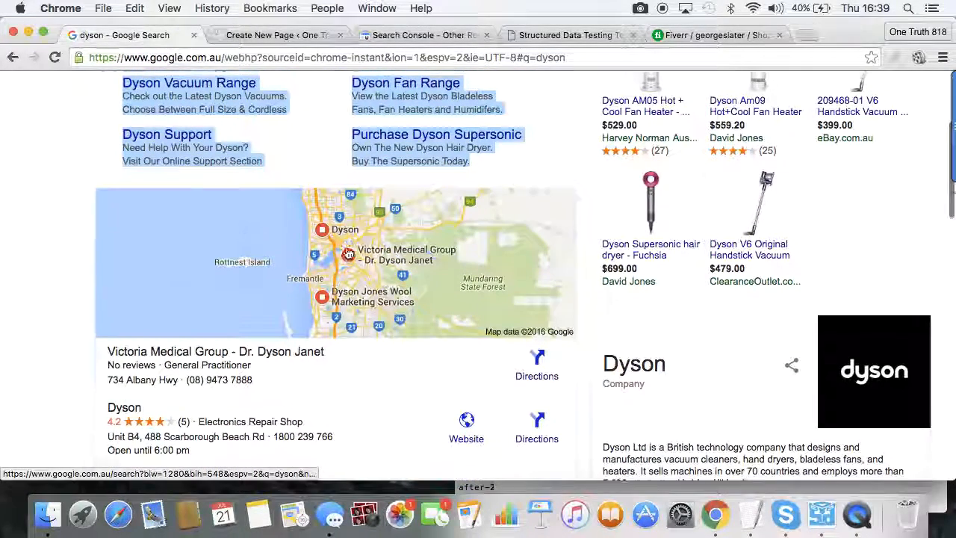
scroll(348, 252, "up", 4)
scroll(348, 253, "up", 1)
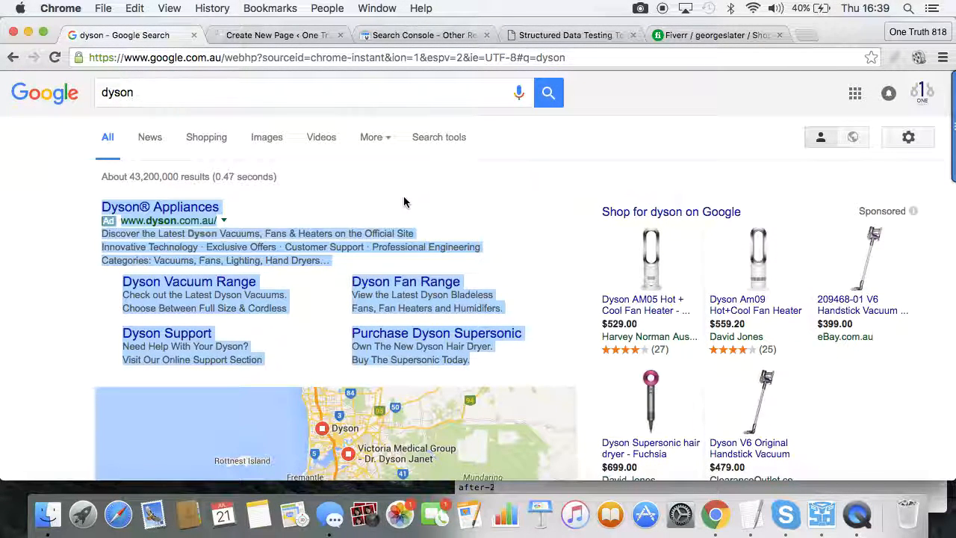
- Search Google for "rolling rock" and look over the brand's knowledge panel and related searches
left_click_drag(142, 95, 91, 96)
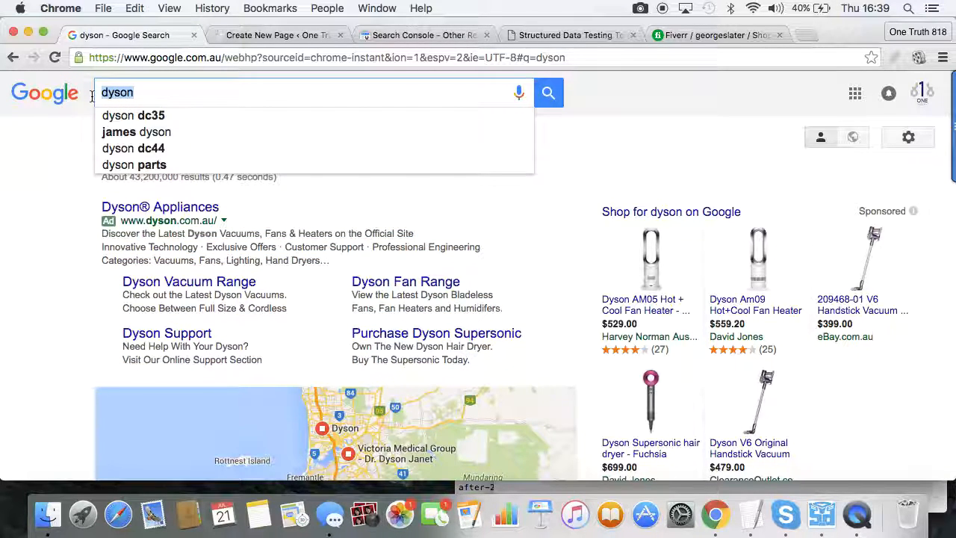
type("ro")
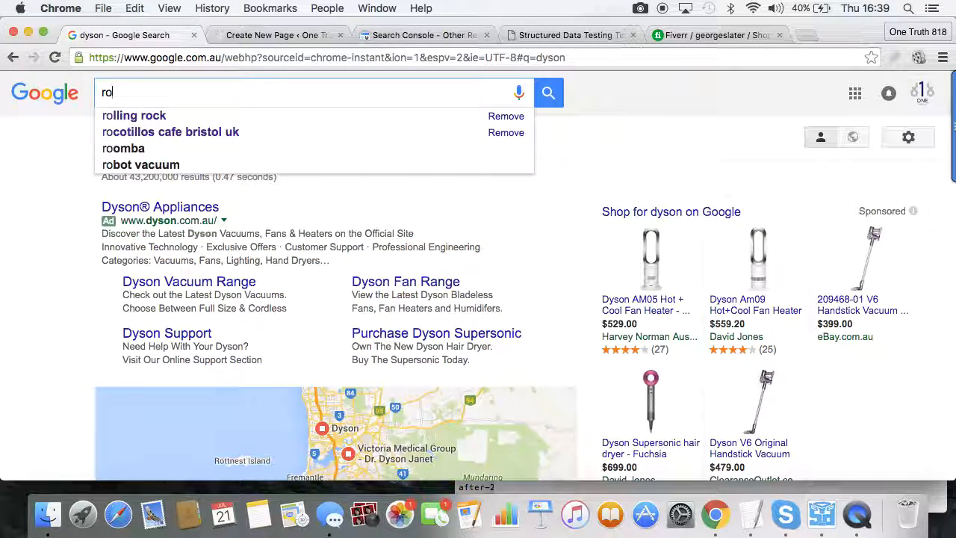
key("Down")
key("Return")
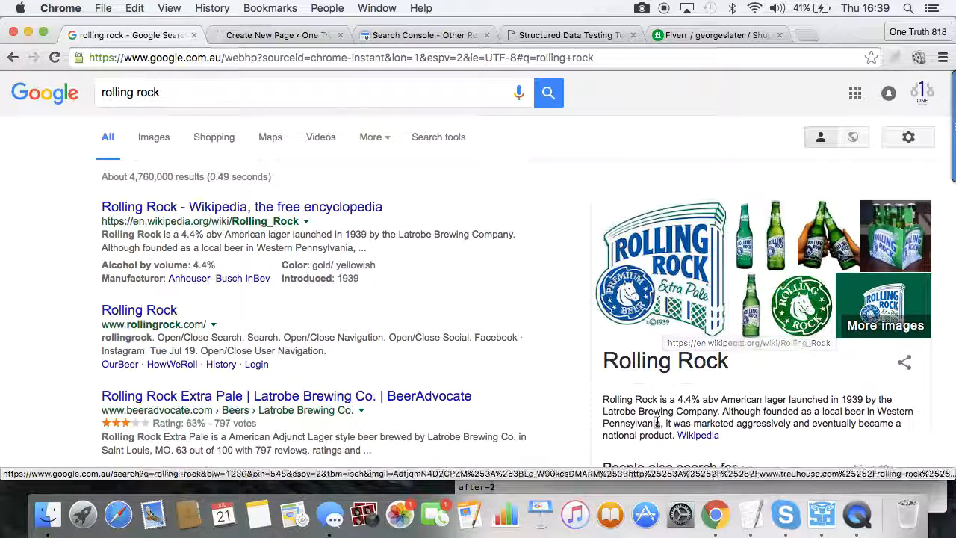
scroll(736, 383, "down", 3)
scroll(735, 383, "down", 1)
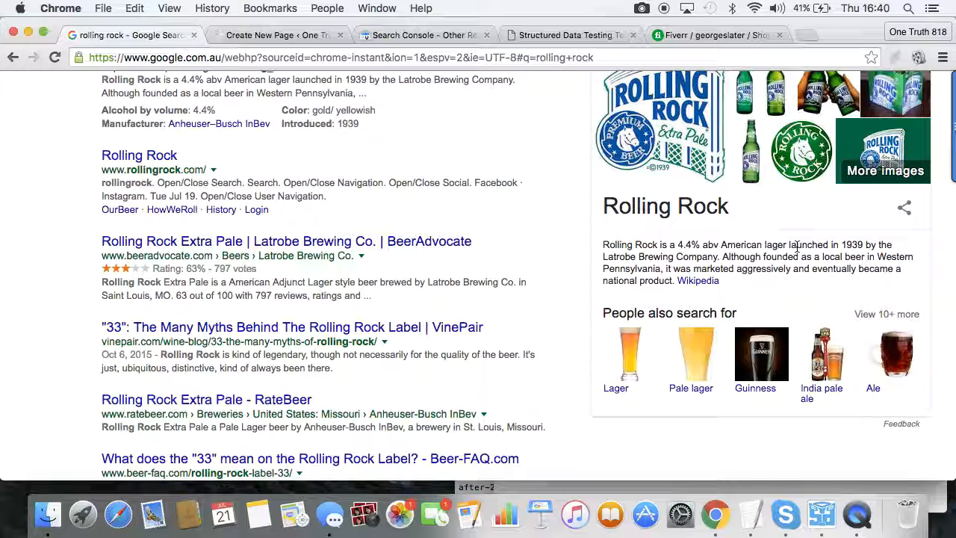
scroll(796, 245, "up", 3)
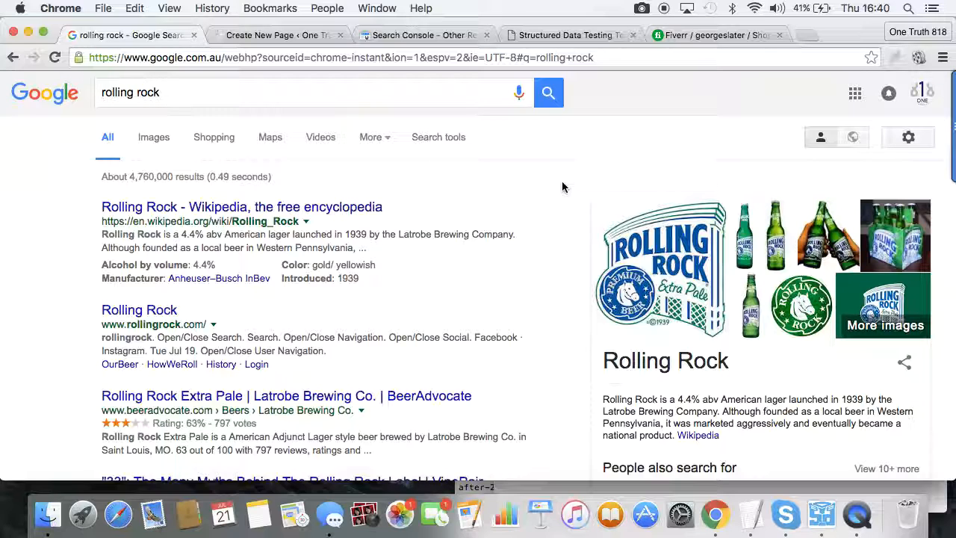
left_click(218, 92)
type("vdi")
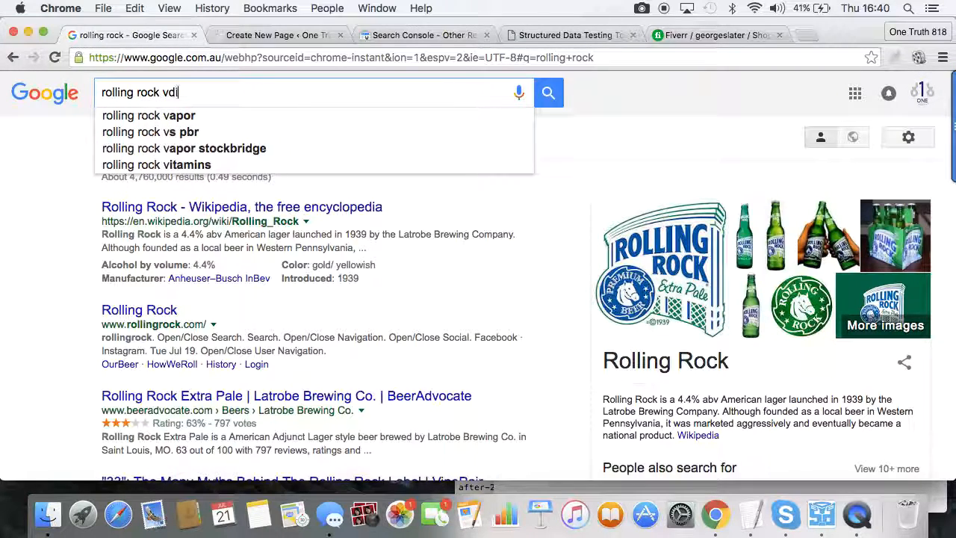
key("BackSpace")
key("BackSpace")
key("BackSpace")
- Clear the rolling rock query and search Google for "budweiser"
key("BackSpace")
key("BackSpace")
key("BackSpace")
key("BackSpace")
key("BackSpace")
key("BackSpace")
key("BackSpace")
key("BackSpace")
key("BackSpace")
key("BackSpace")
key("BackSpace")
key("BackSpace")
key("BackSpace")
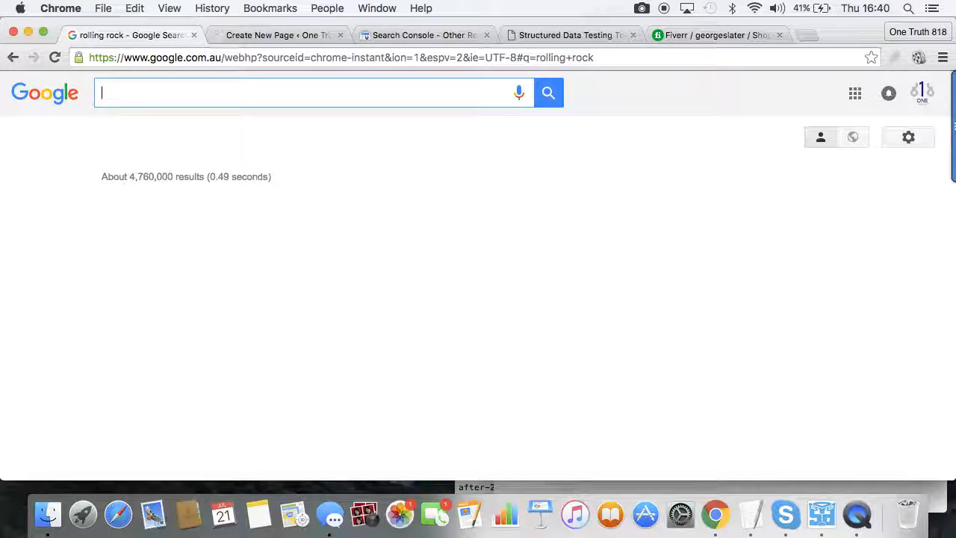
type("bu")
key("Down")
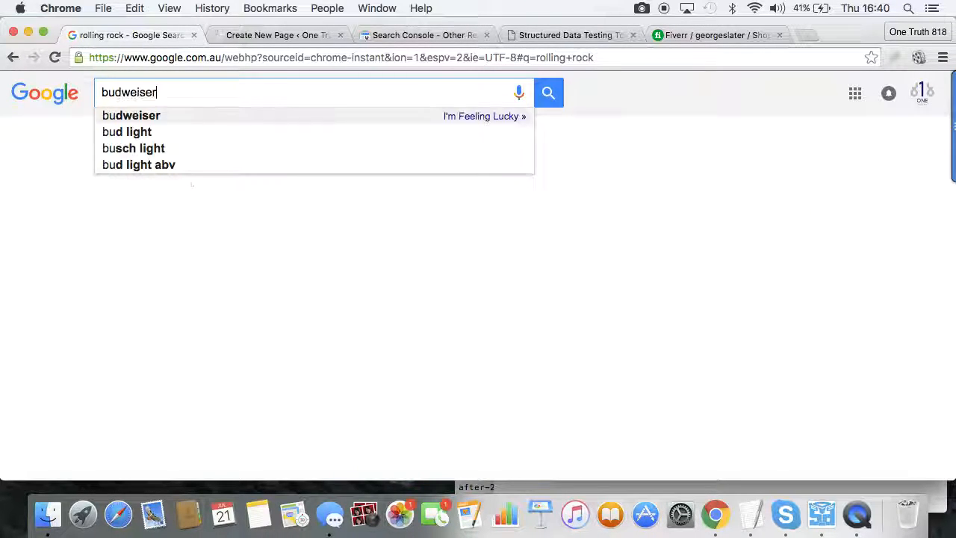
key("Return")
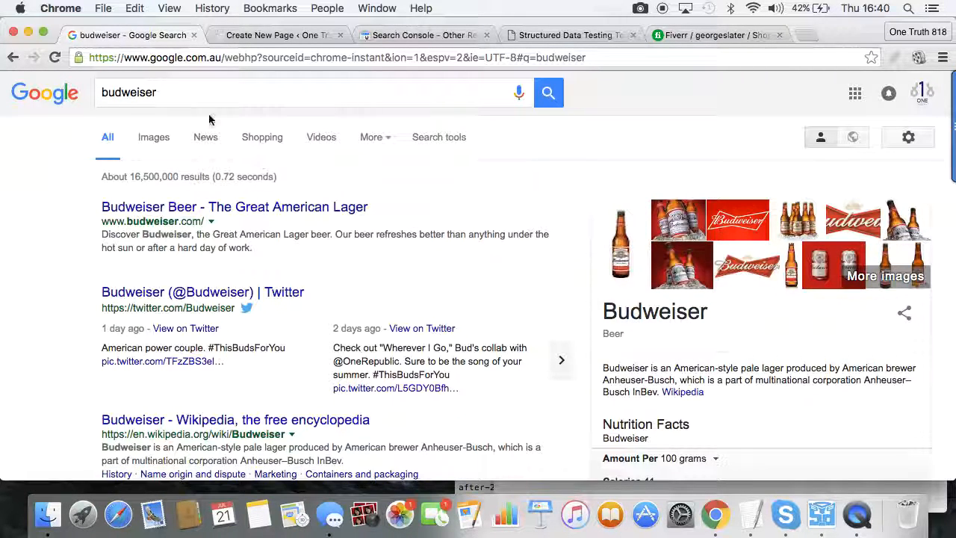
- Extend the query to "budweiser event" and review the listed events and the venue's knowledge panel
left_click(202, 92)
type("e")
type("vent")
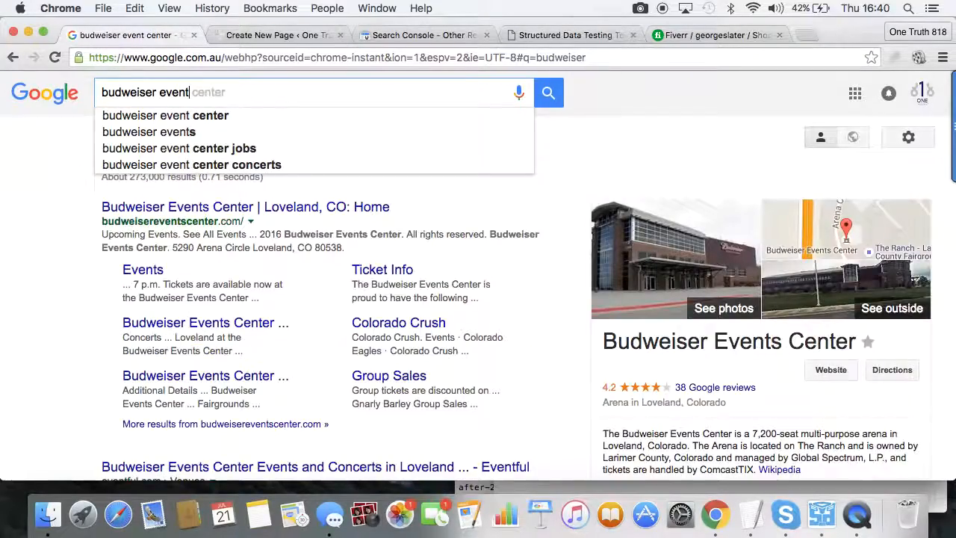
key("Return")
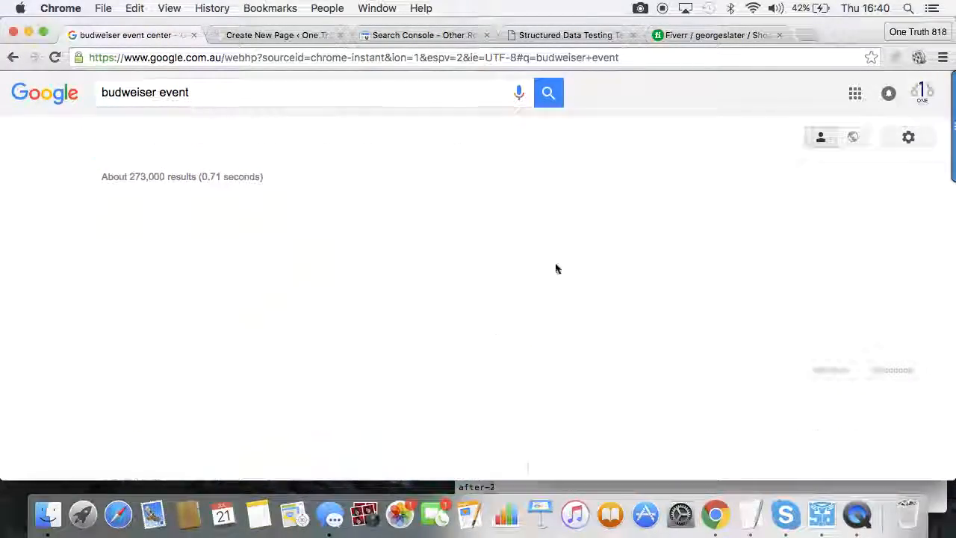
scroll(699, 331, "down", 5)
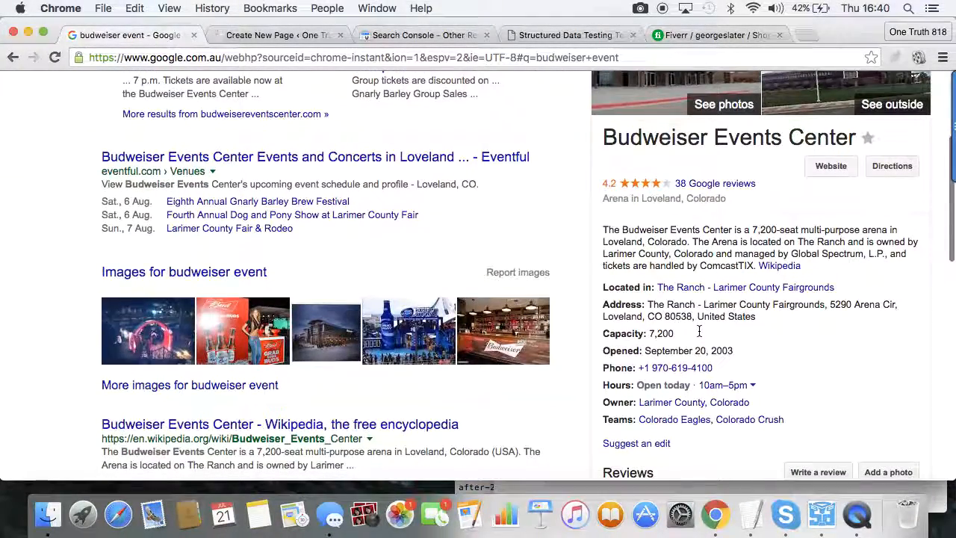
scroll(699, 332, "up", 3)
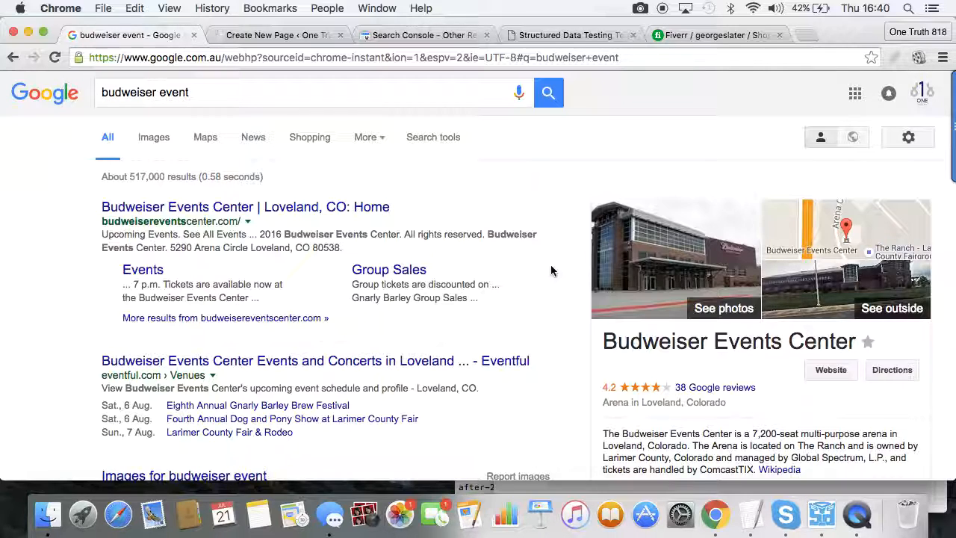
- Search Google for "anheuser busch" using the suggested query and look over the company's knowledge panel
left_click_drag(229, 90, 92, 91)
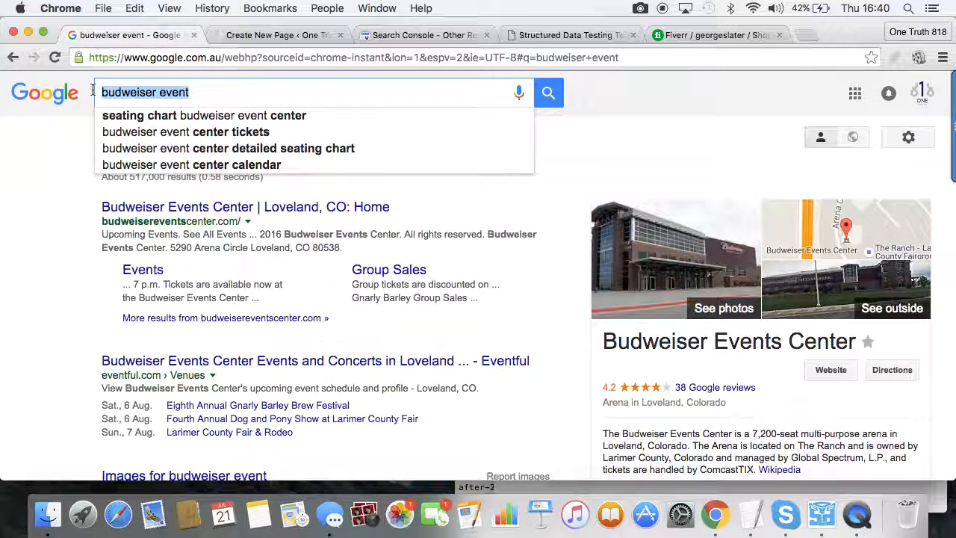
type("au")
key("BackSpace")
type("nd")
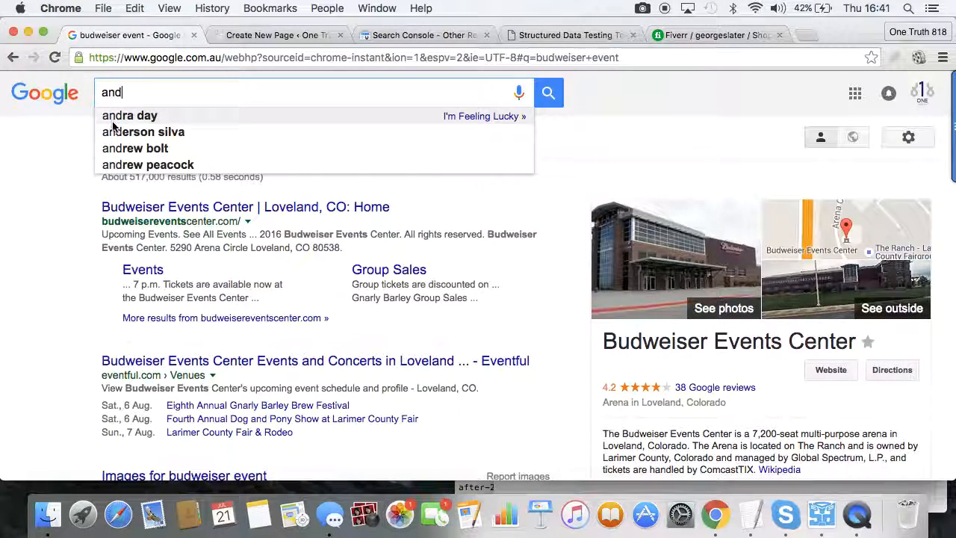
key("BackSpace")
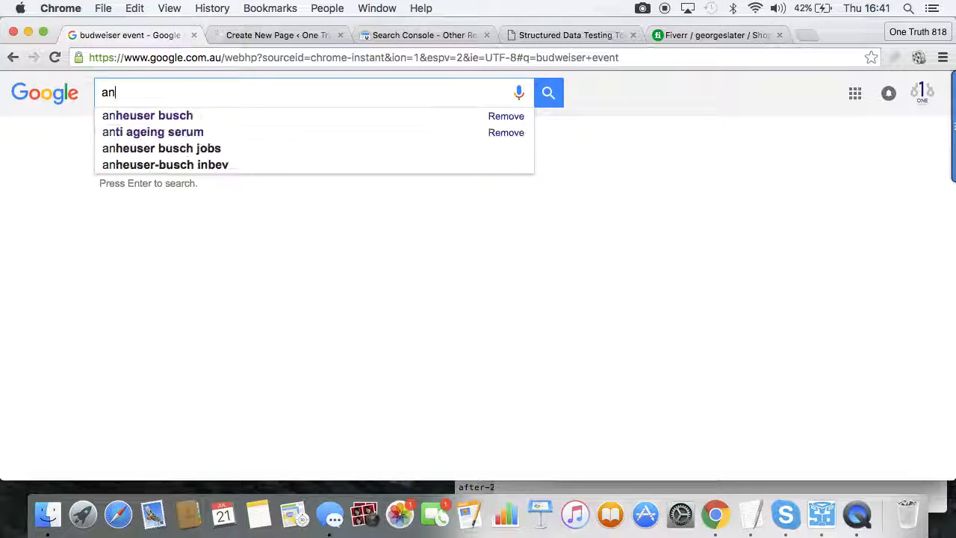
left_click(140, 114)
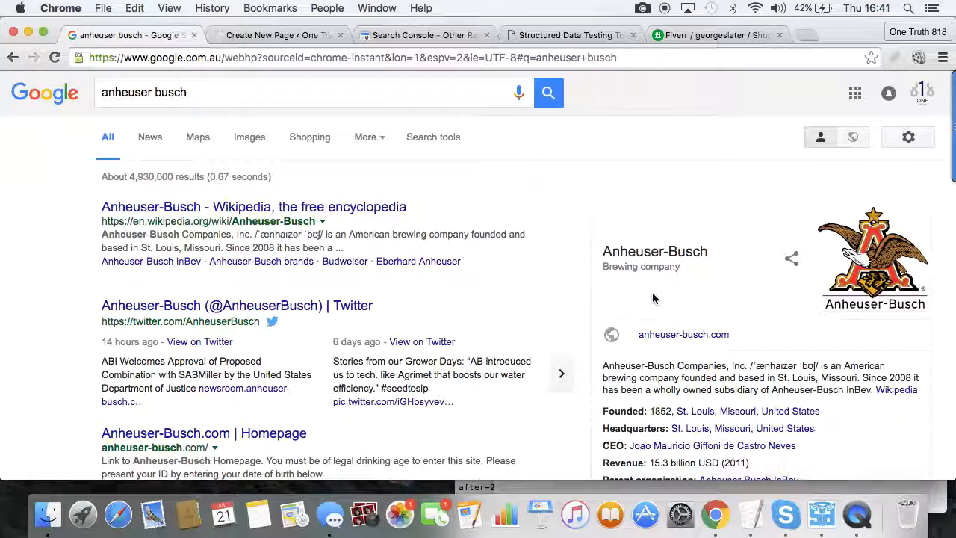
scroll(653, 298, "down", 5)
scroll(652, 298, "up", 5)
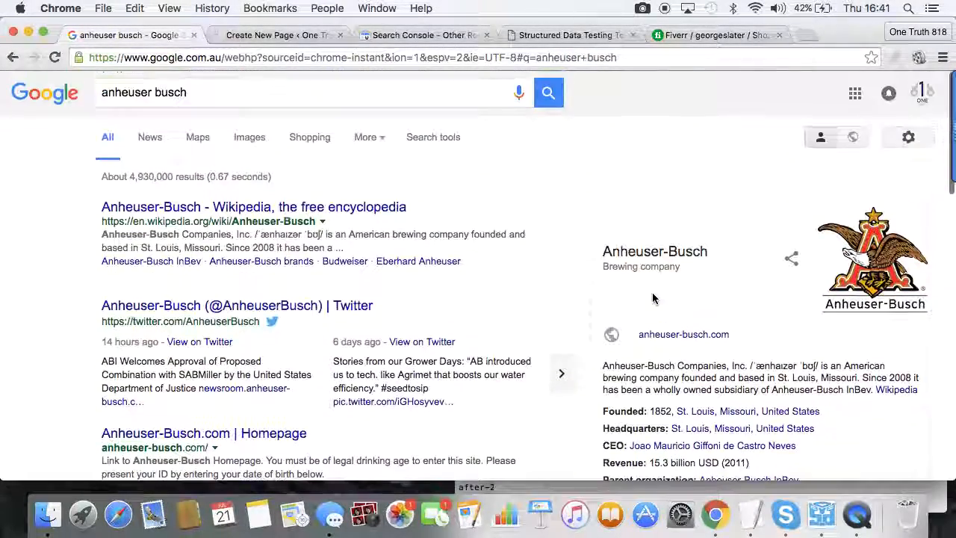
- Replace the query with "one truth video" and run the Google search
left_click_drag(276, 91, 85, 91)
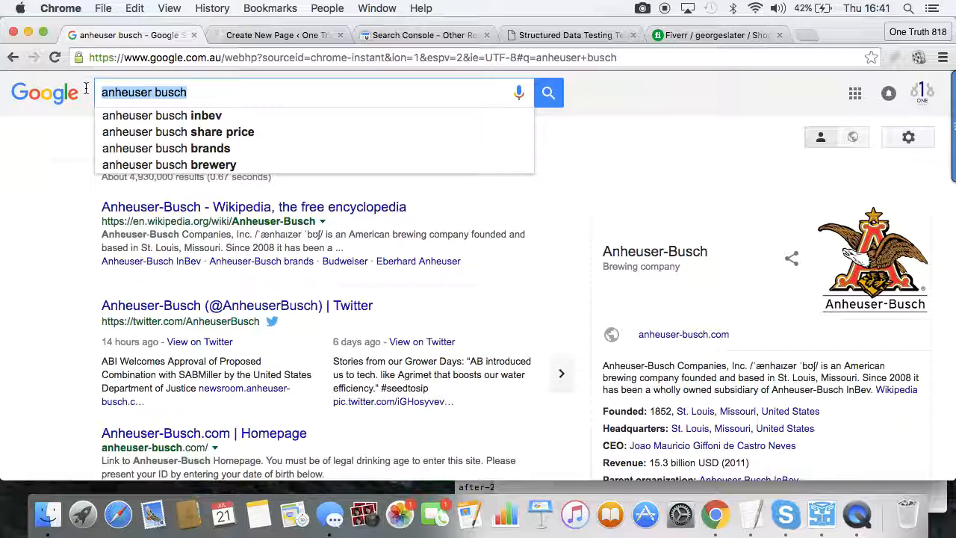
type("one")
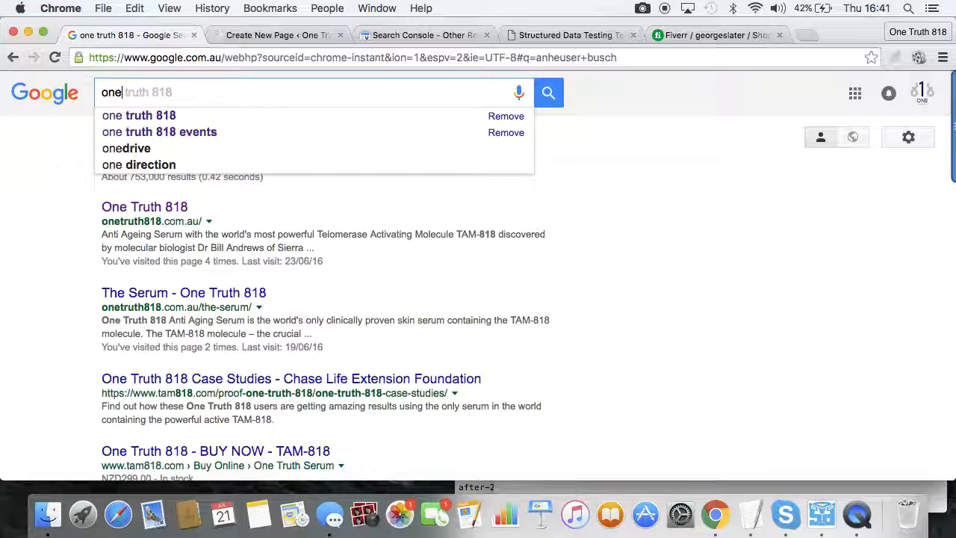
type(" tru")
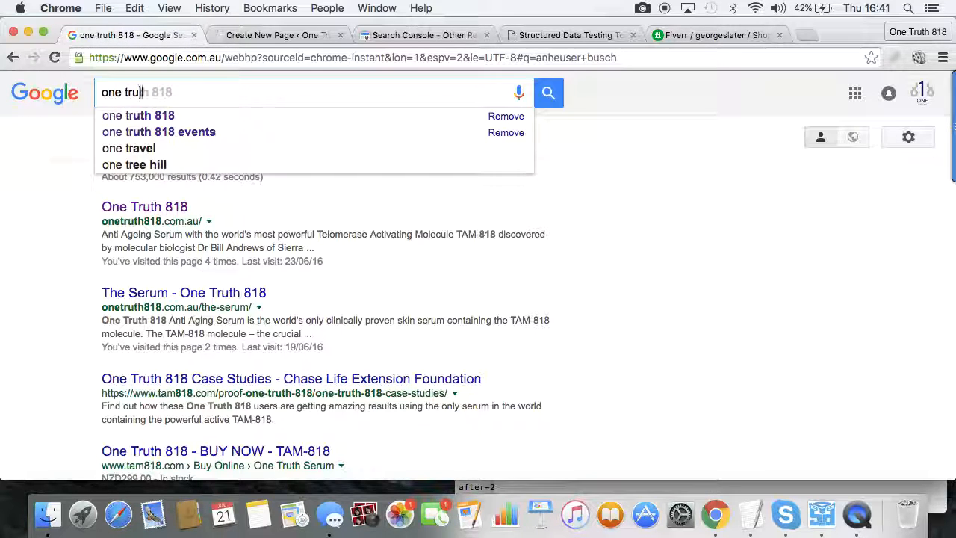
type("th video")
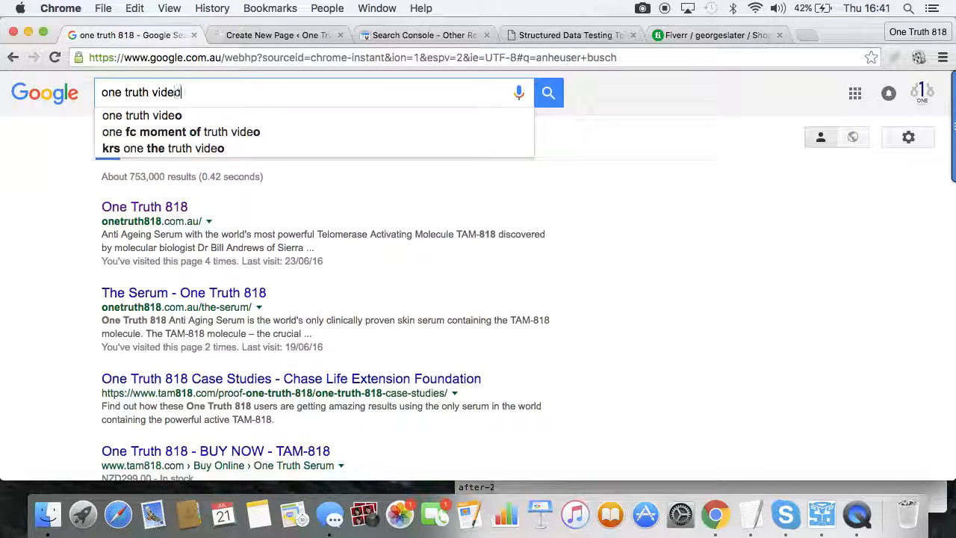
key("Return")
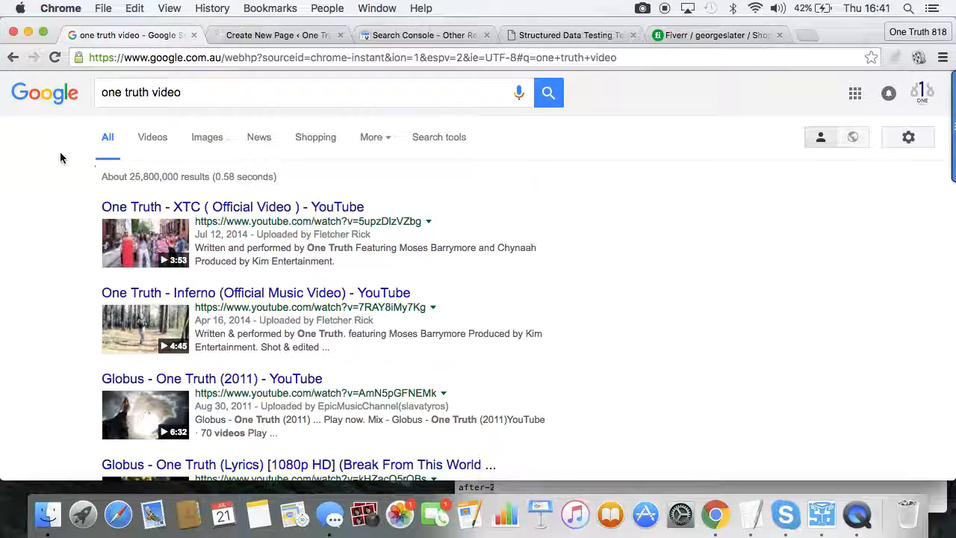
- Rerun the "one truth video" search and filter it to video results
left_click_drag(183, 93, 74, 102)
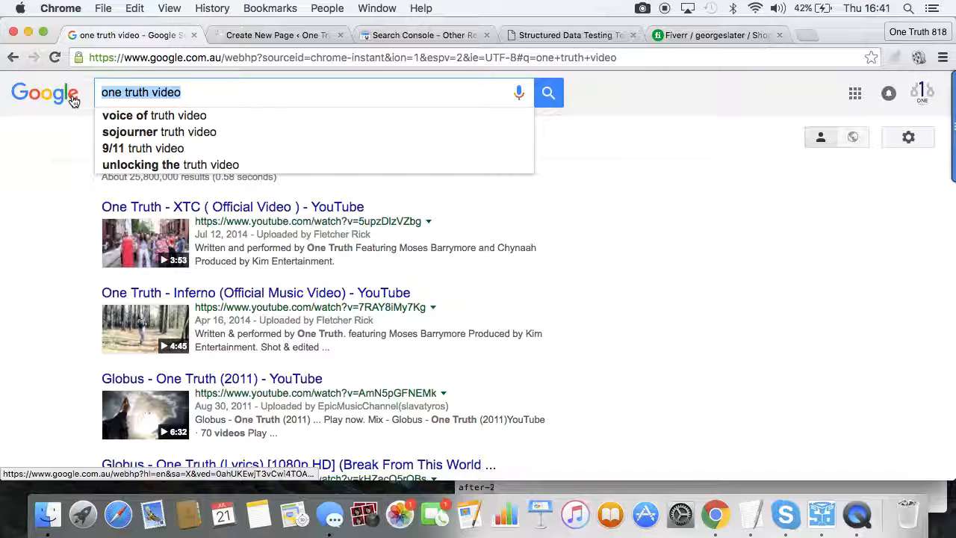
left_click(105, 96)
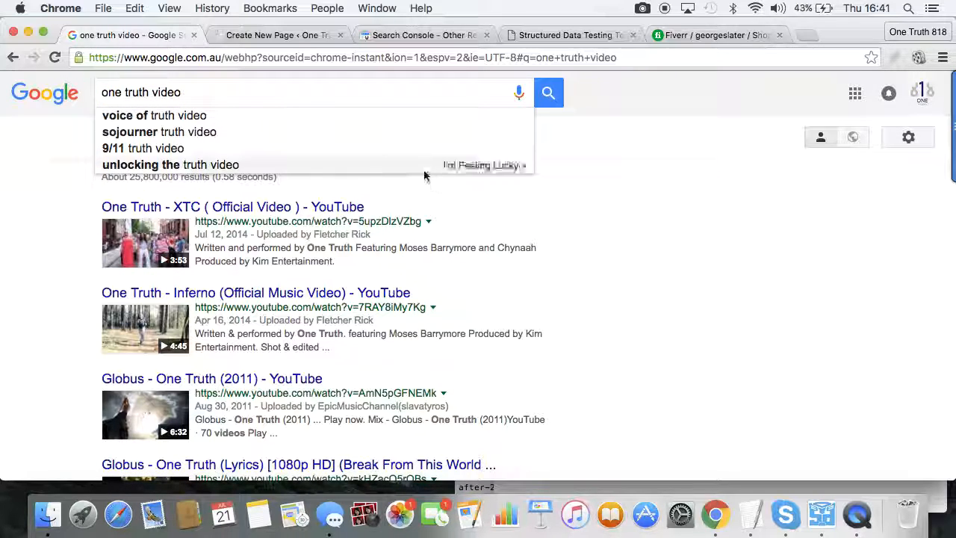
left_click(557, 100)
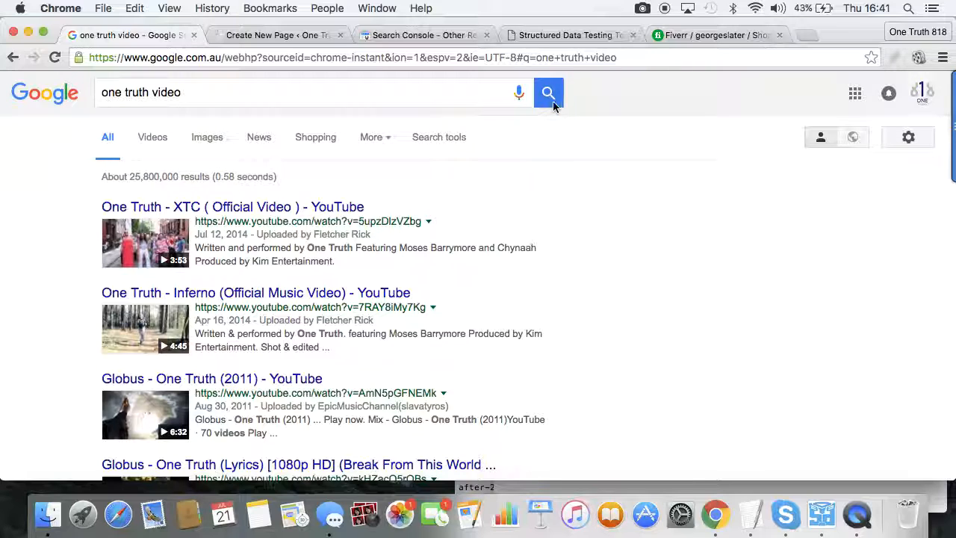
left_click(160, 140)
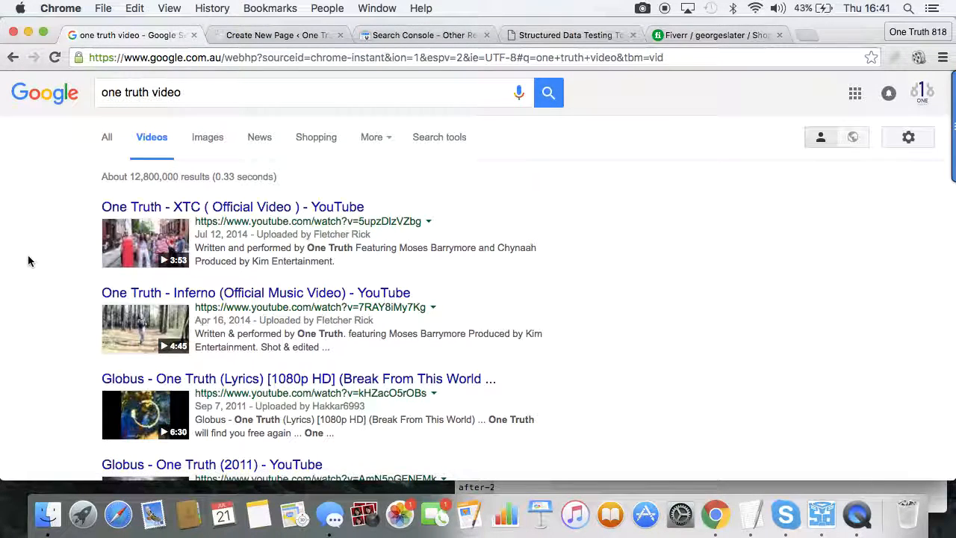
- Refine the video search to "one truth 818 video" and look through the listed videos
left_click(153, 92)
type("818")
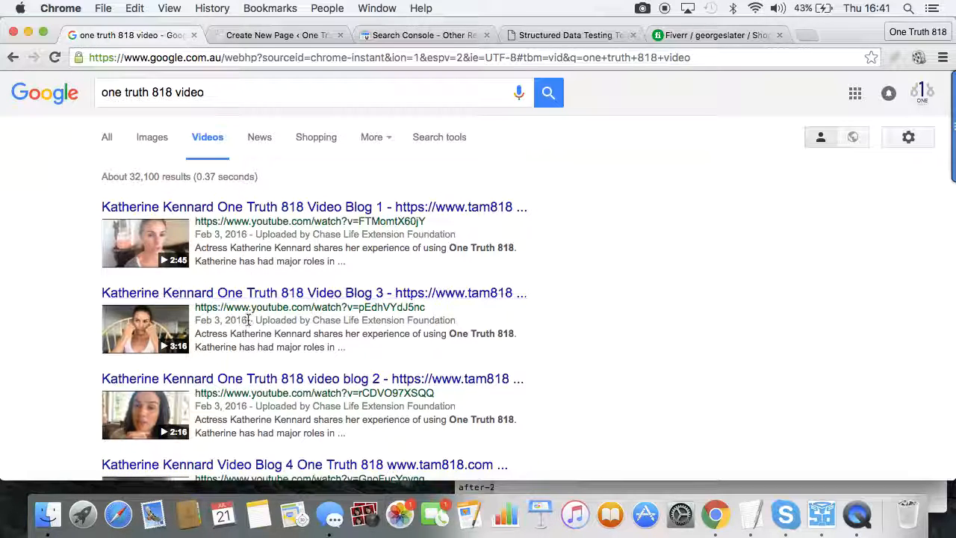
scroll(247, 318, "down", 4)
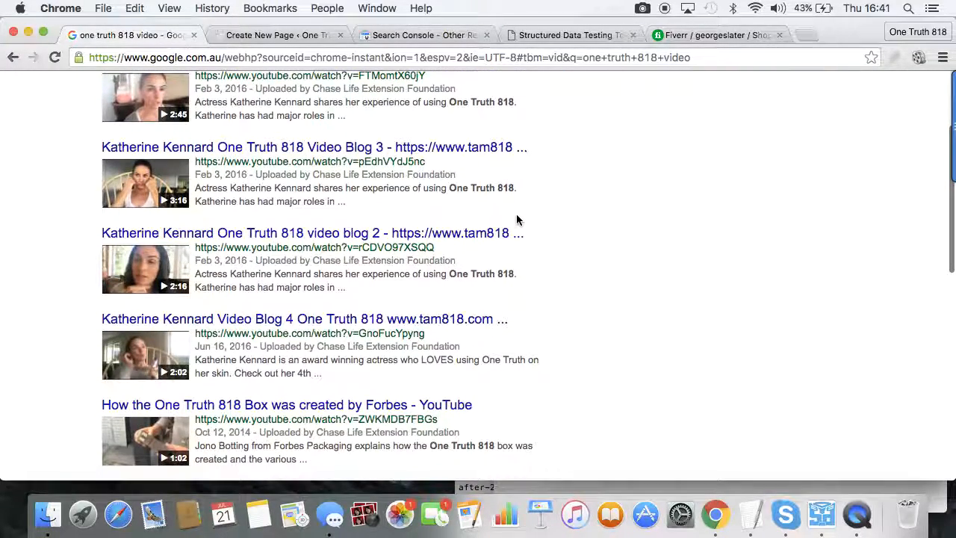
scroll(516, 217, "up", 4)
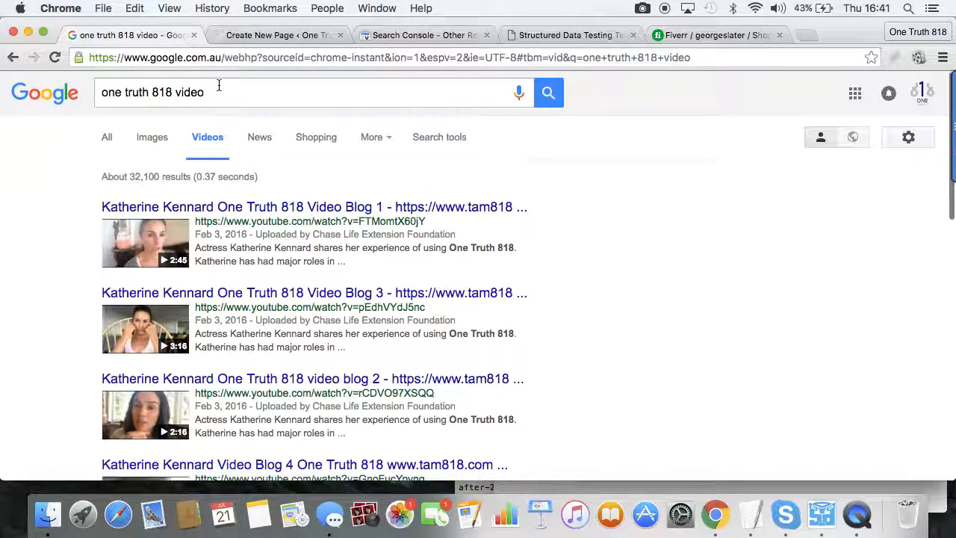
- Replace the query with the suggested "rankya", run the video search, and switch to results of all types
left_click_drag(220, 92, 90, 92)
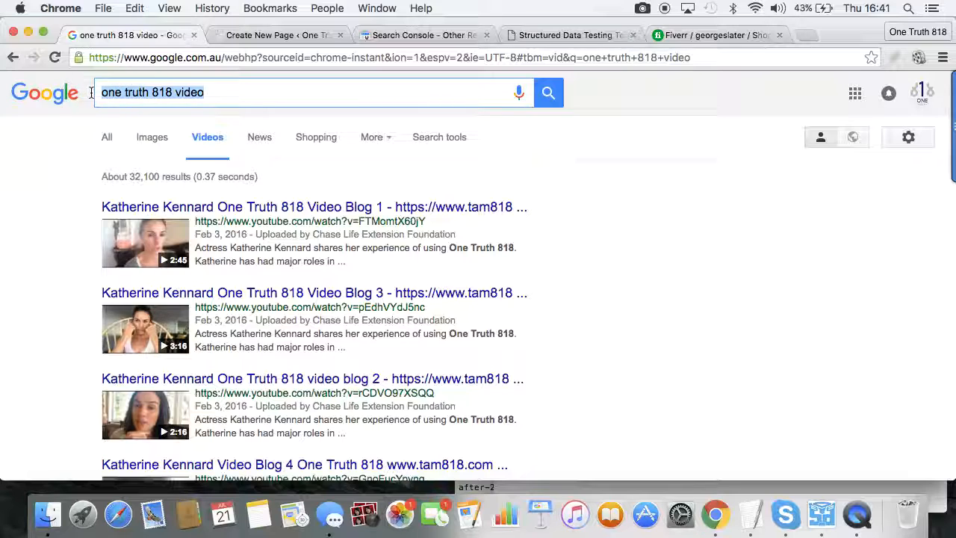
key("BackSpace")
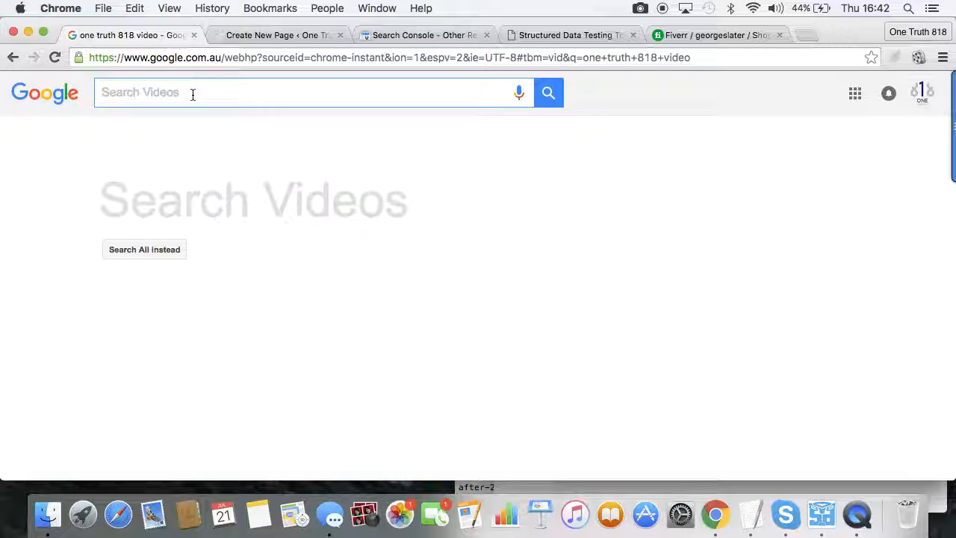
type("you")
key("BackSpace")
key("BackSpace")
key("BackSpace")
type("ra")
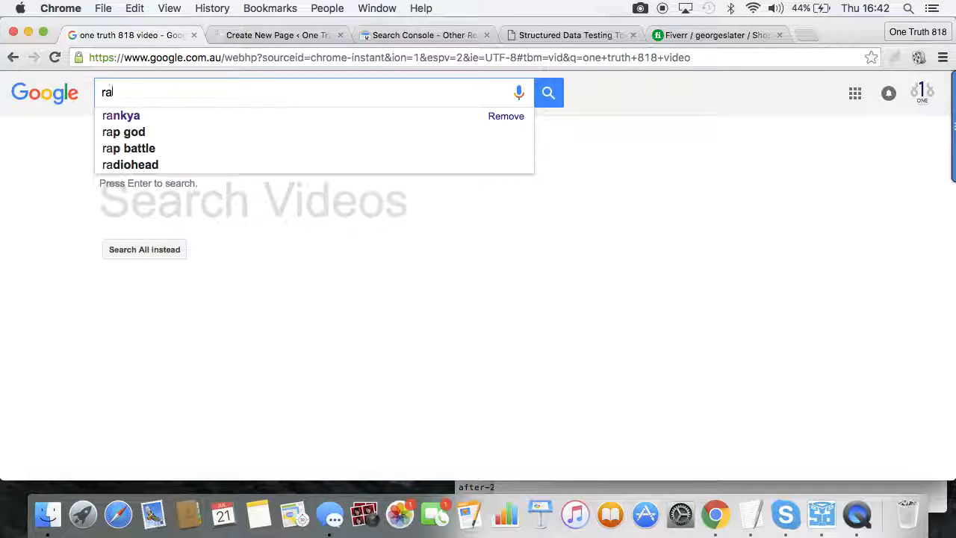
key("Down")
key("Return")
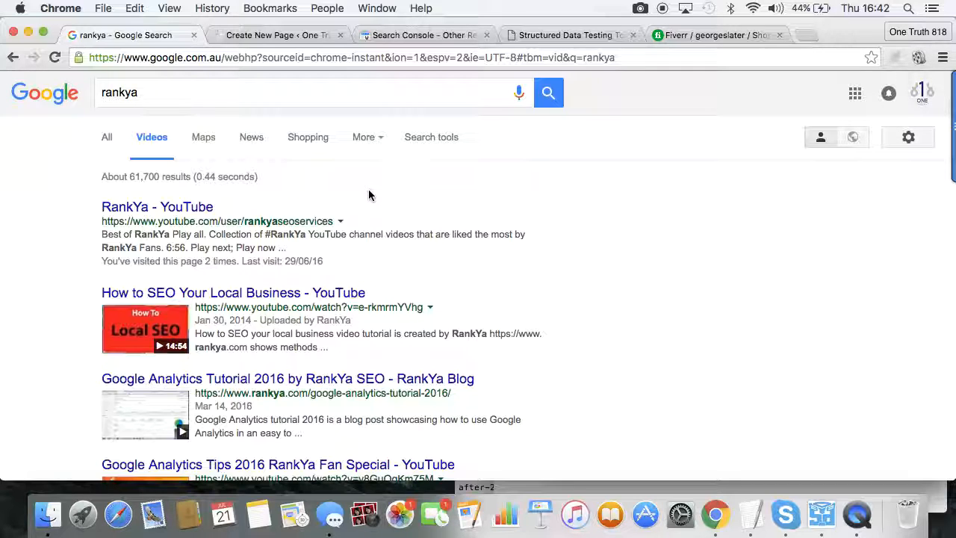
left_click(105, 139)
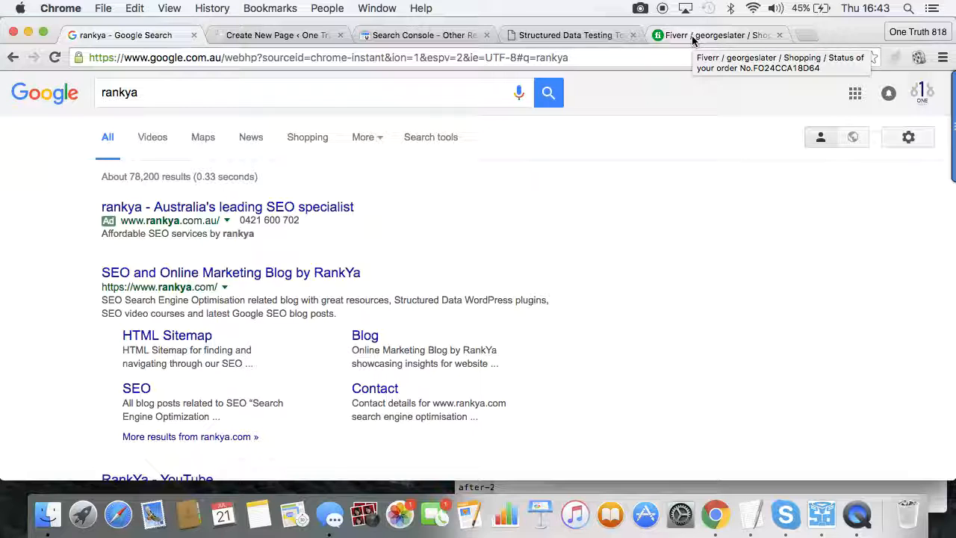
- Switch to TextEdit and review the Local_business.txt markup, from the social links to the description, address, geo and contact details
key("super+Tab")
key("super+Tab")
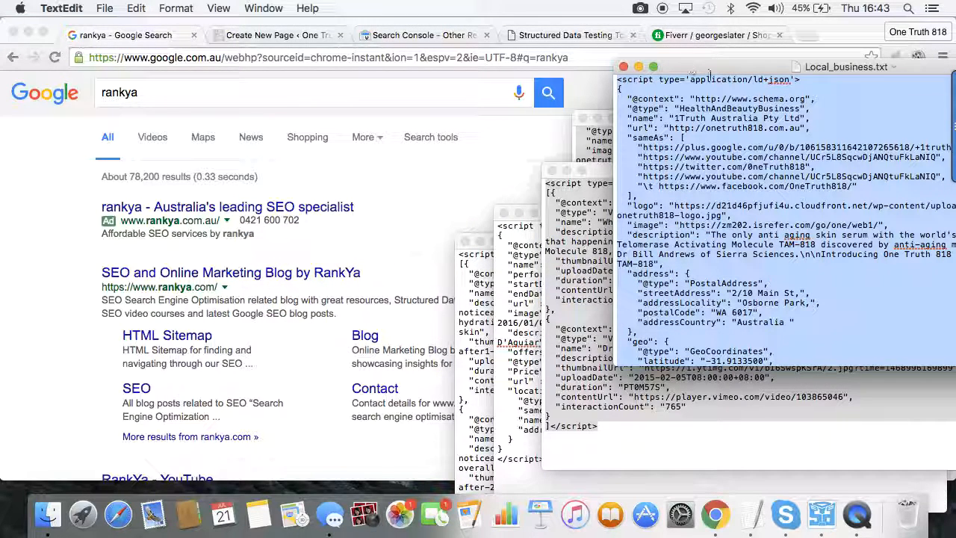
left_click(687, 157)
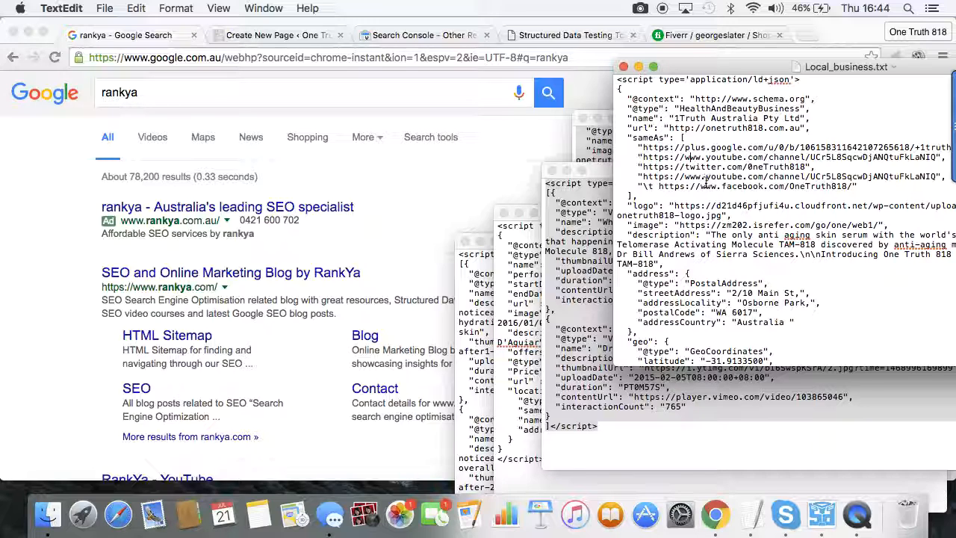
scroll(720, 169, "down", 4)
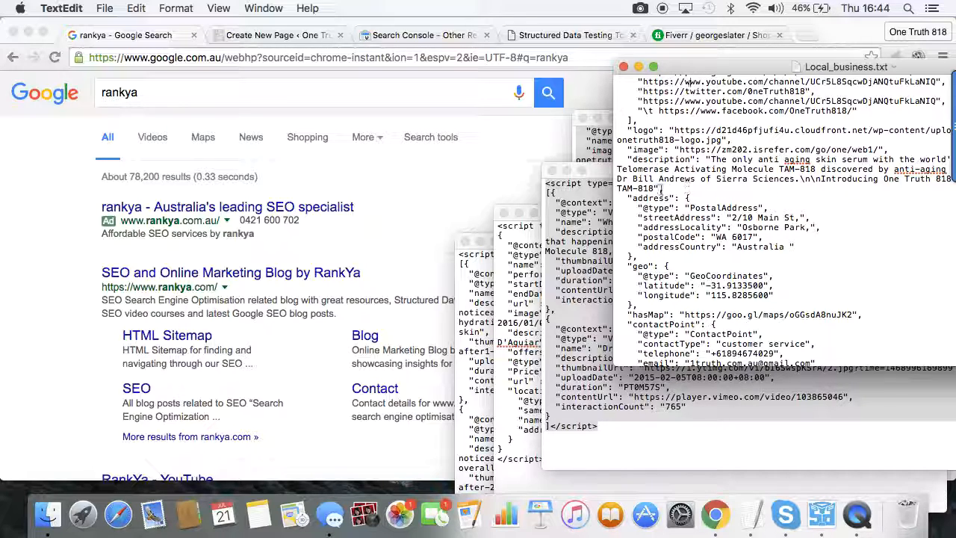
left_click_drag(659, 188, 619, 188)
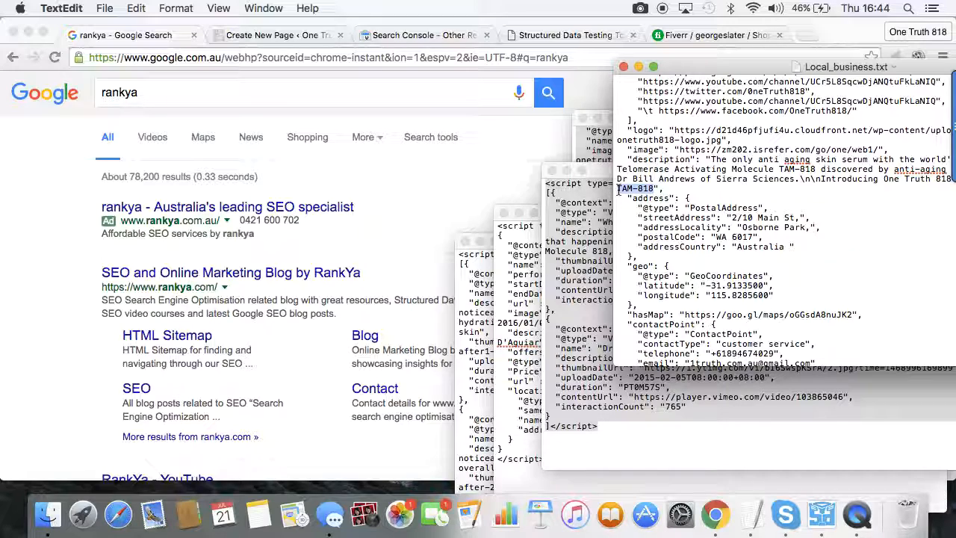
left_click(708, 227)
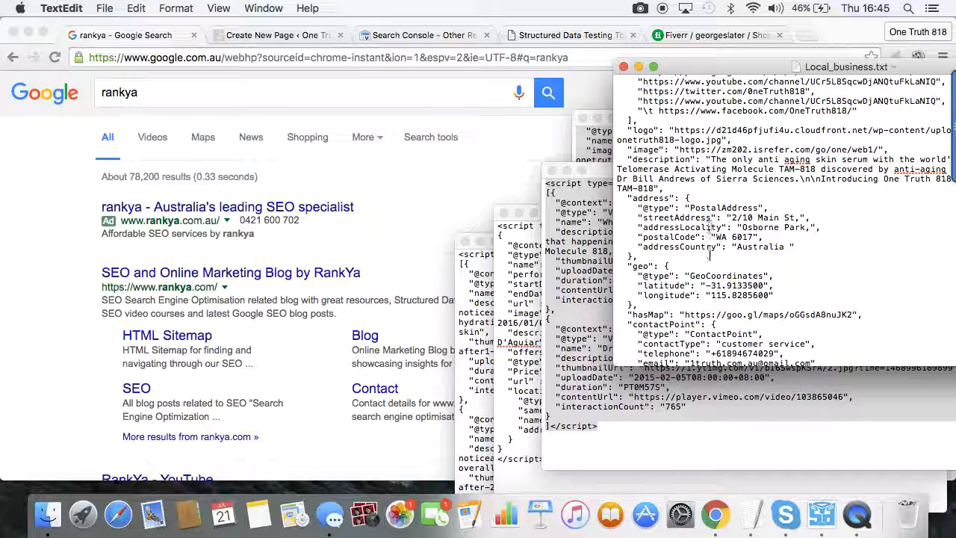
scroll(748, 272, "down", 3)
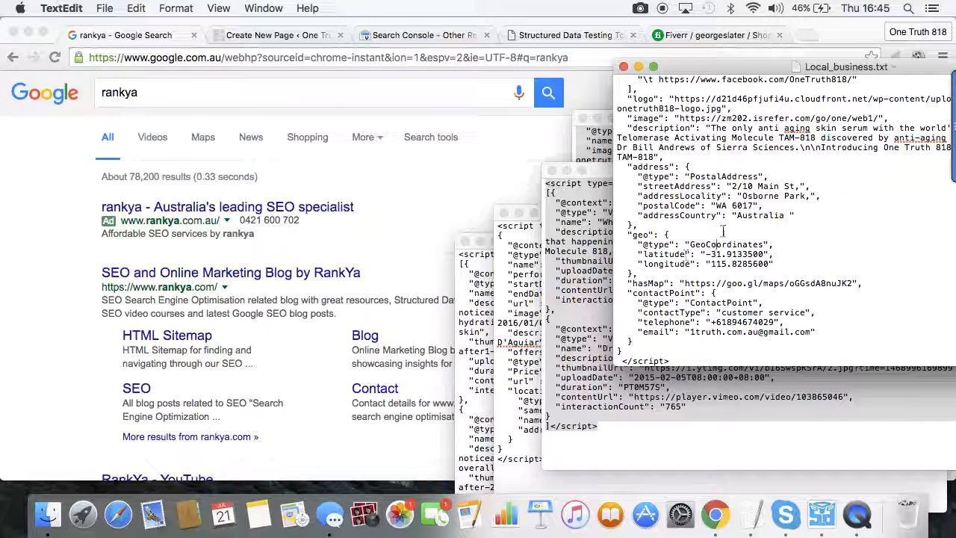
scroll(723, 232, "up", 3)
scroll(723, 231, "down", 3)
- Bring the Product.txt, media page video, Events.txt and video-case-study-page files forward in turn and examine their JSON-LD markup
left_click(587, 144)
key("super+a")
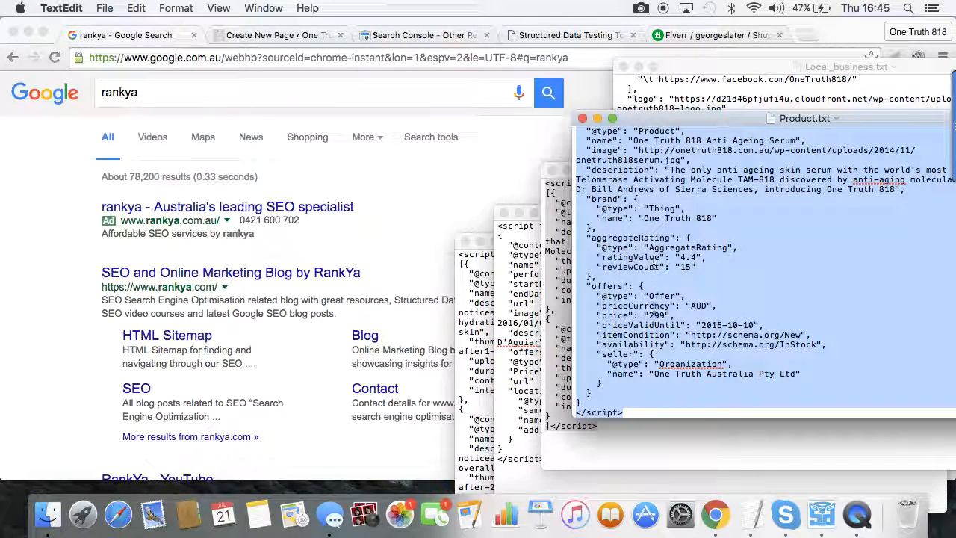
left_click(563, 286)
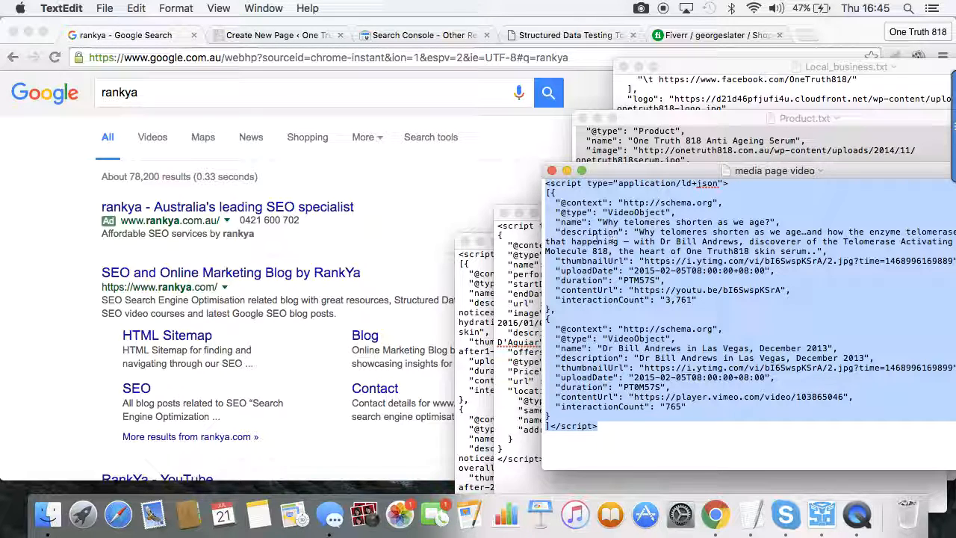
left_click(530, 270)
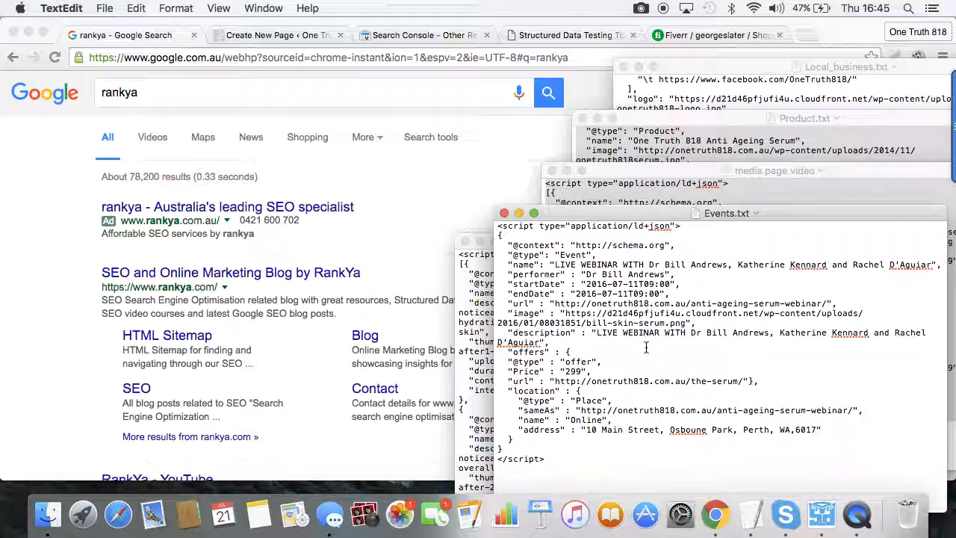
left_click_drag(646, 347, 603, 294)
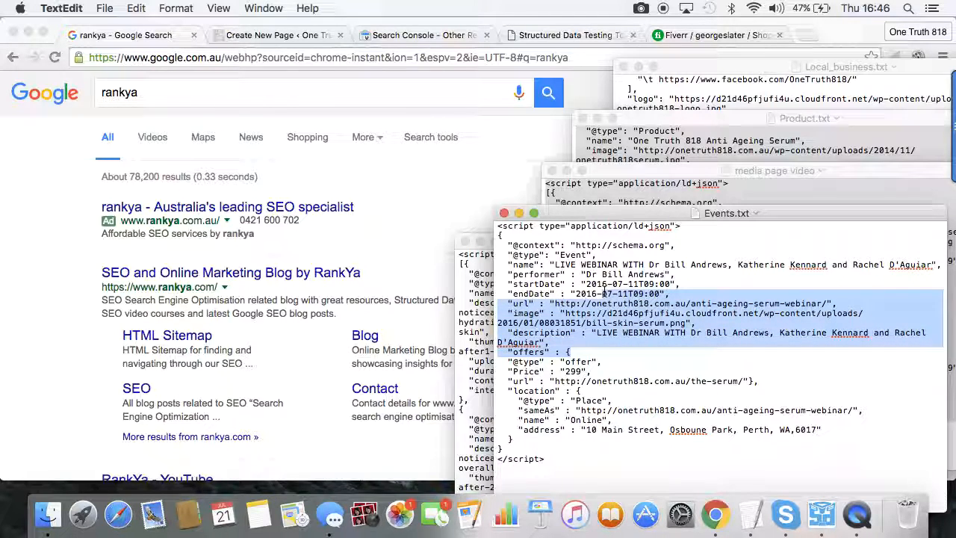
left_click(621, 351)
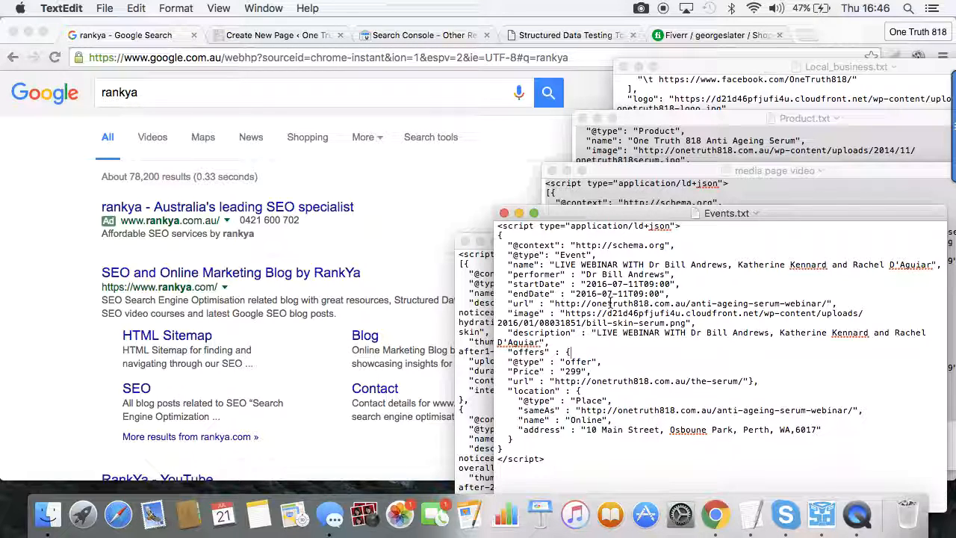
left_click(487, 326)
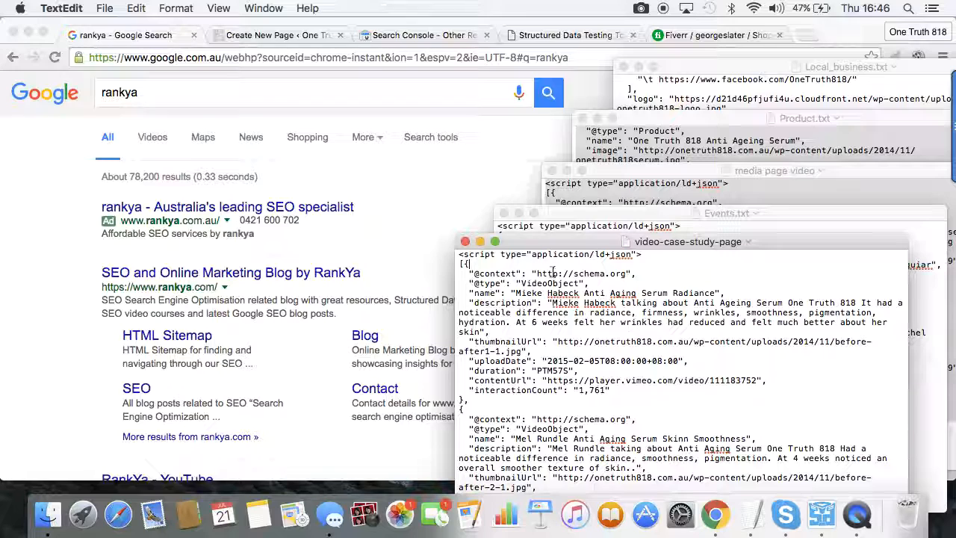
- Return to Chrome and review the Fiverr order for rich snippets schema markup, from its item costs through the delivery section
left_click(484, 206)
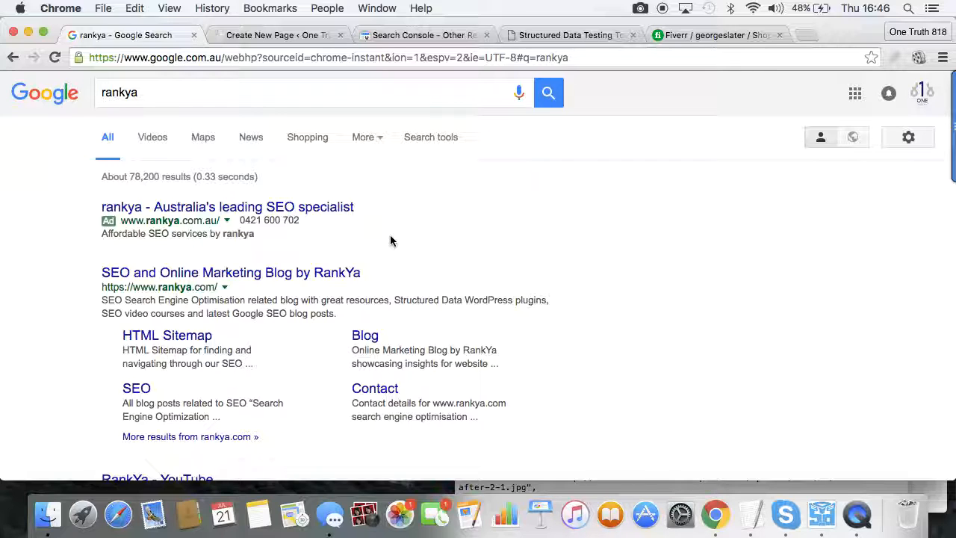
left_click(714, 42)
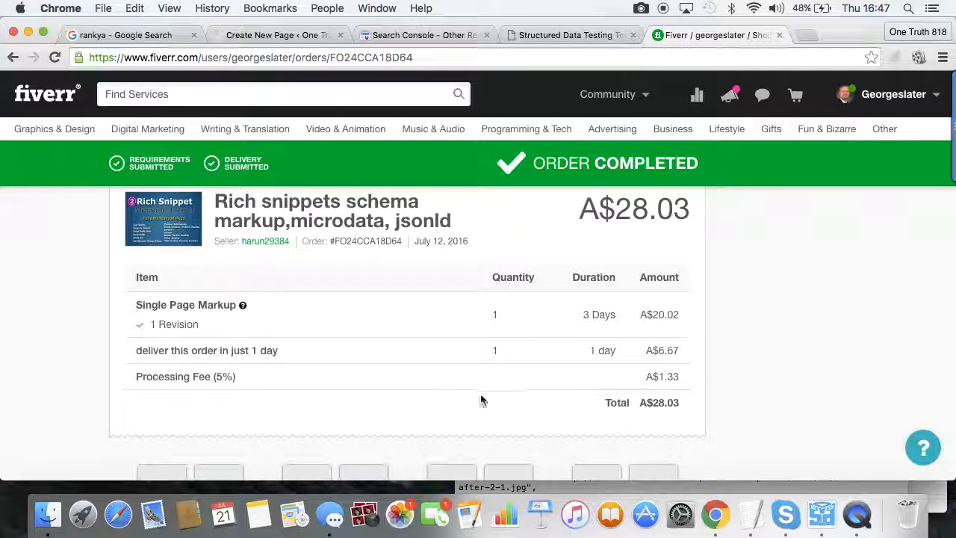
scroll(460, 403, "down", 5)
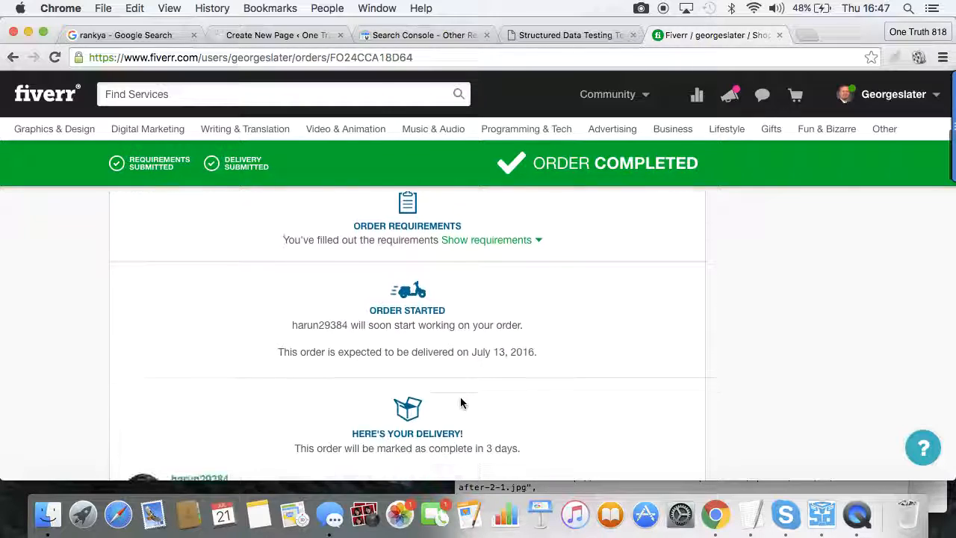
scroll(460, 403, "down", 10)
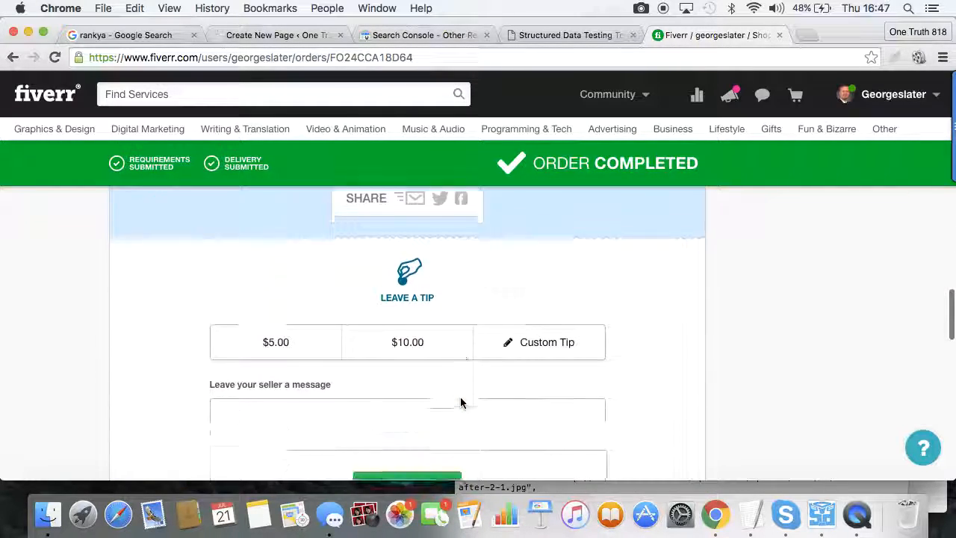
scroll(460, 404, "up", 6)
scroll(460, 404, "up", 10)
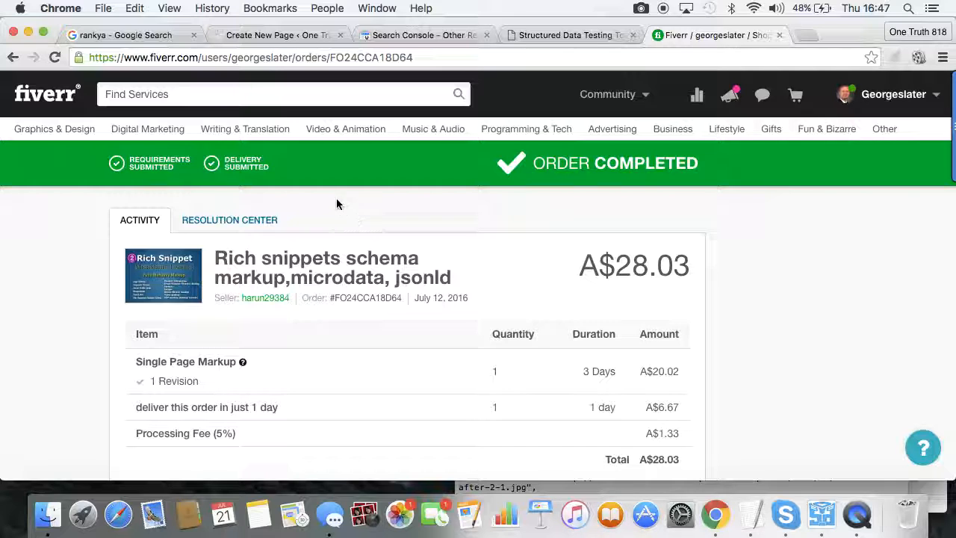
- In the One Truth 818 WordPress admin, open the Modules section of OptimizePress's Blog Settings
left_click(311, 37)
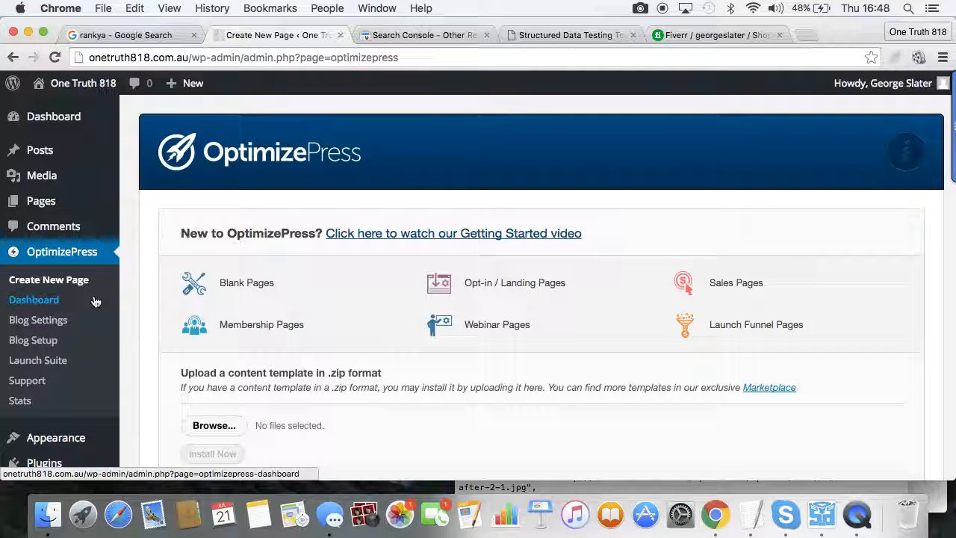
left_click(60, 321)
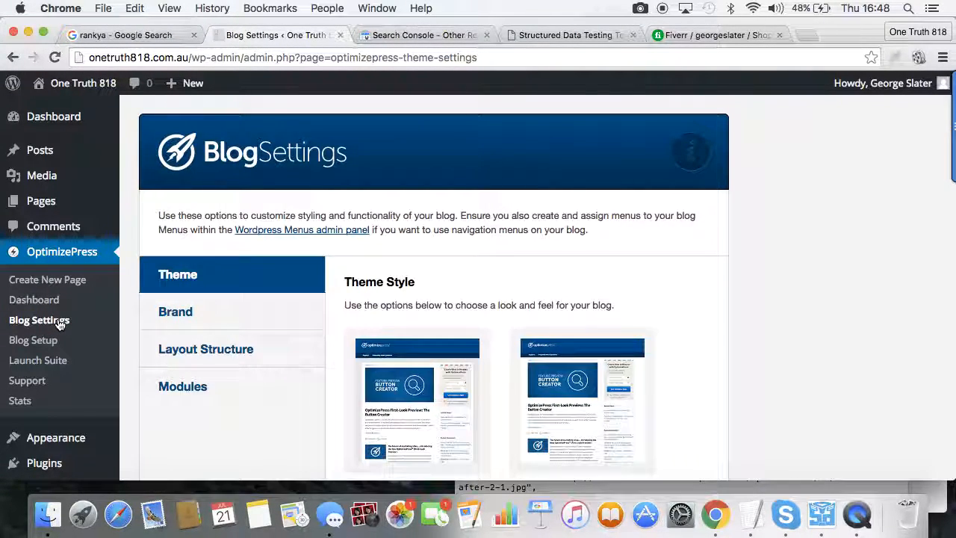
mouse_move(52, 153)
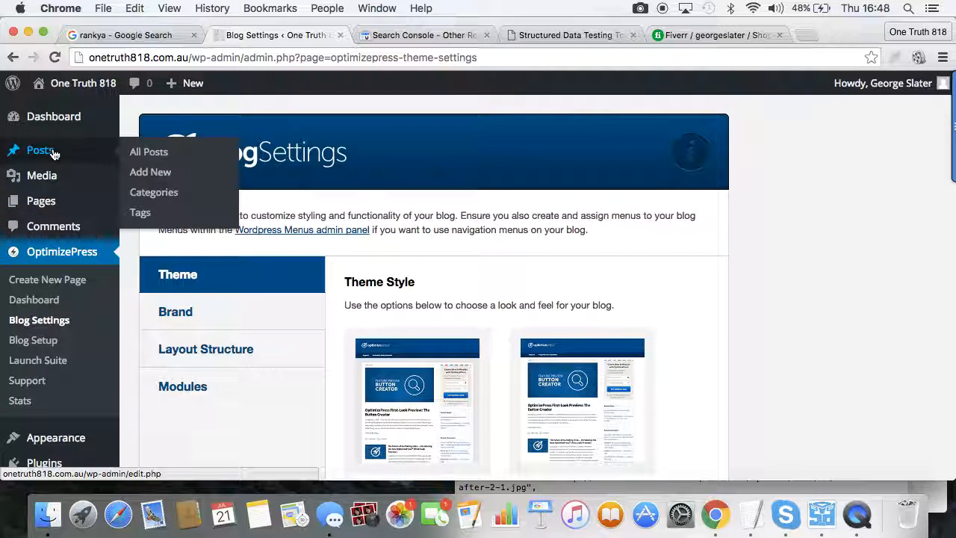
mouse_move(54, 207)
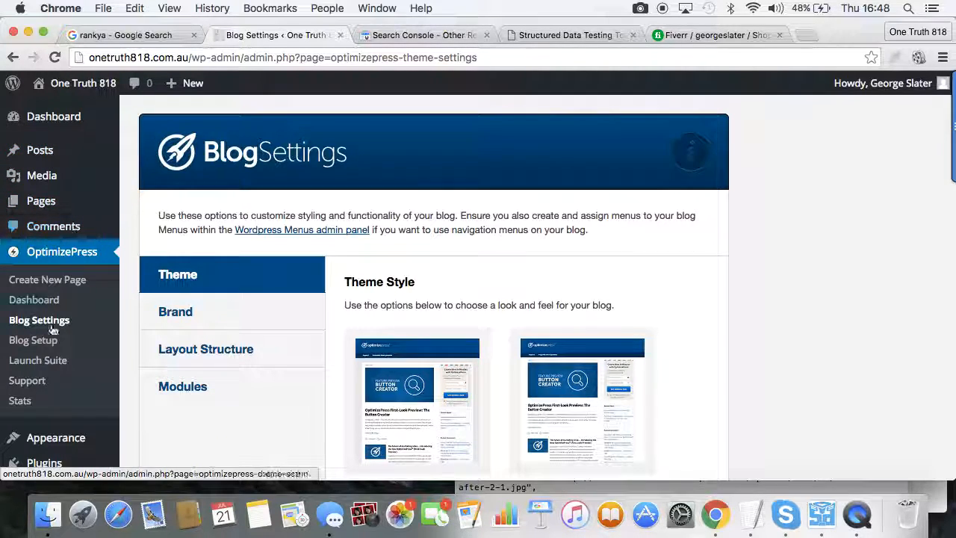
left_click(200, 387)
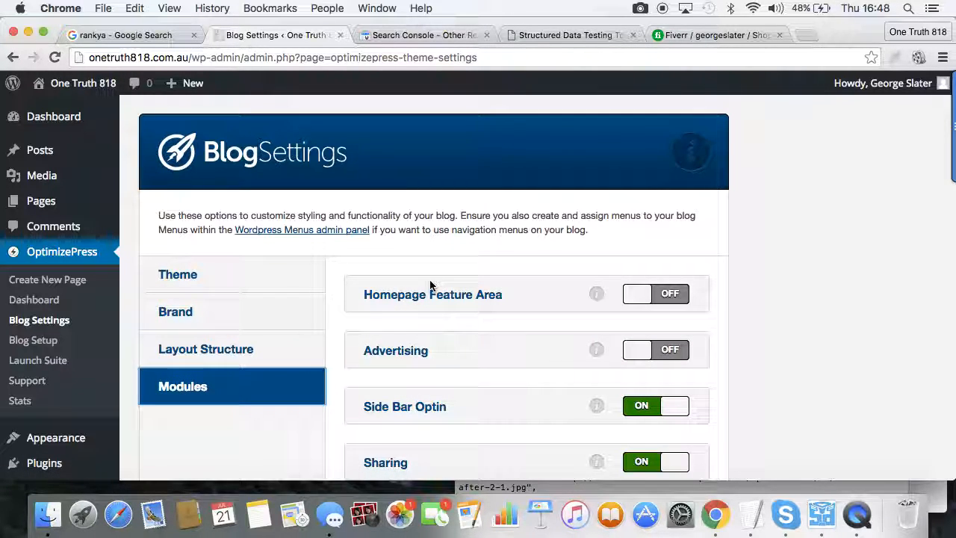
- Switch to TextEdit and bring the Local_business.txt, Product.txt, media page video and Events.txt markup files forward in turn
key("super+Tab")
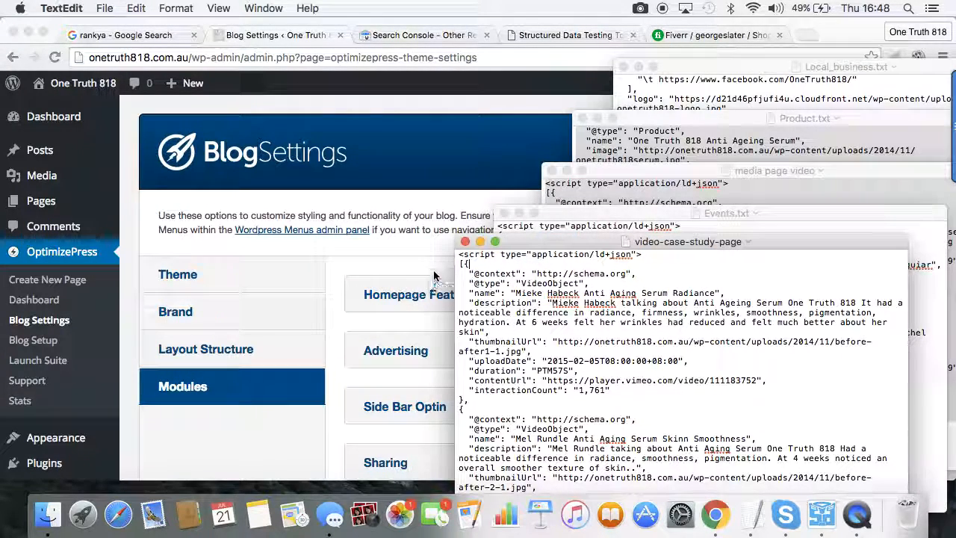
left_click(706, 80)
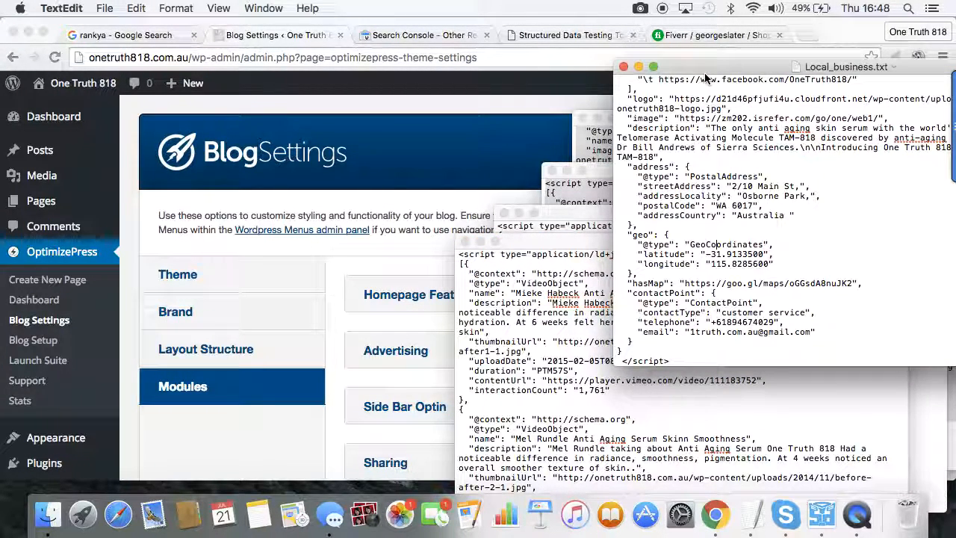
left_click(596, 118)
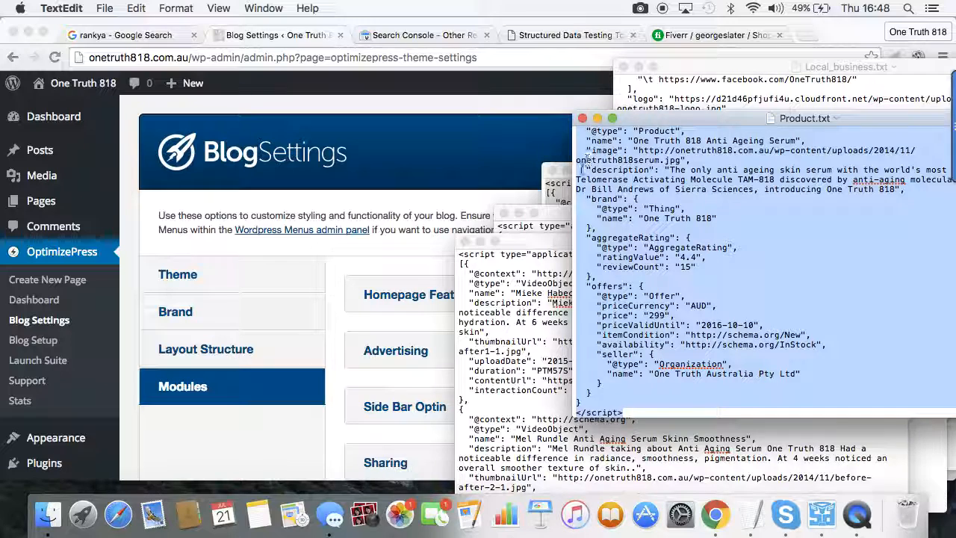
left_click(561, 193)
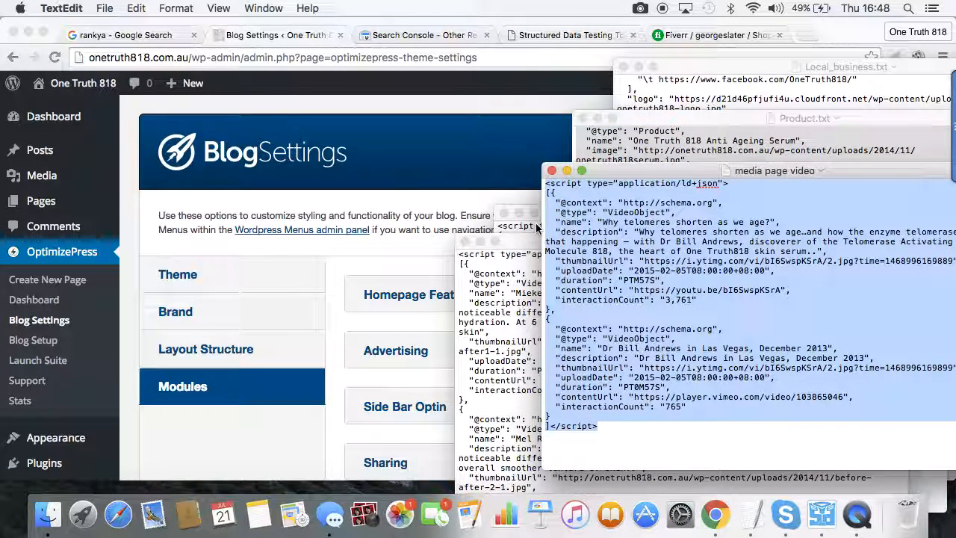
left_click(533, 218)
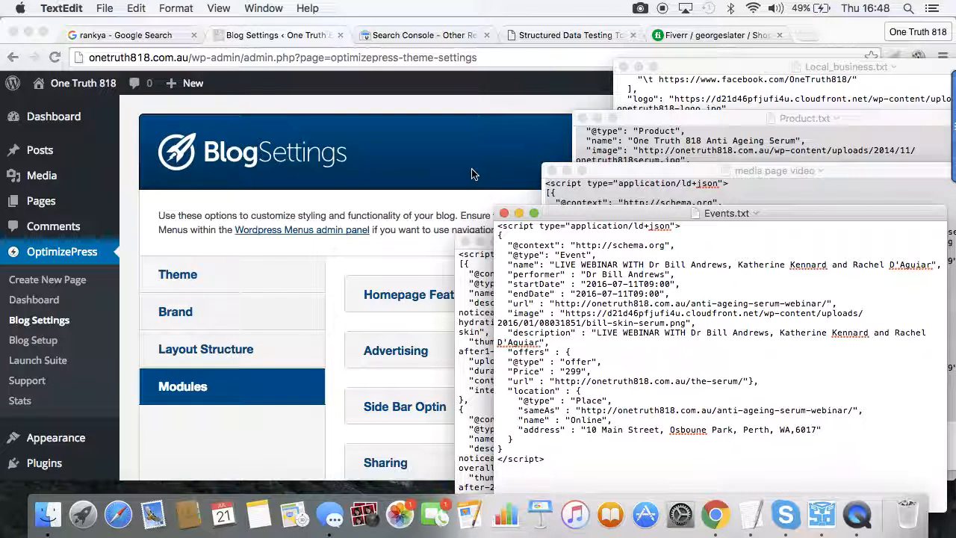
- Return to Chrome and expand the Other Scripts module in OptimizePress's Blog Settings
left_click(427, 166)
scroll(424, 319, "down", 5)
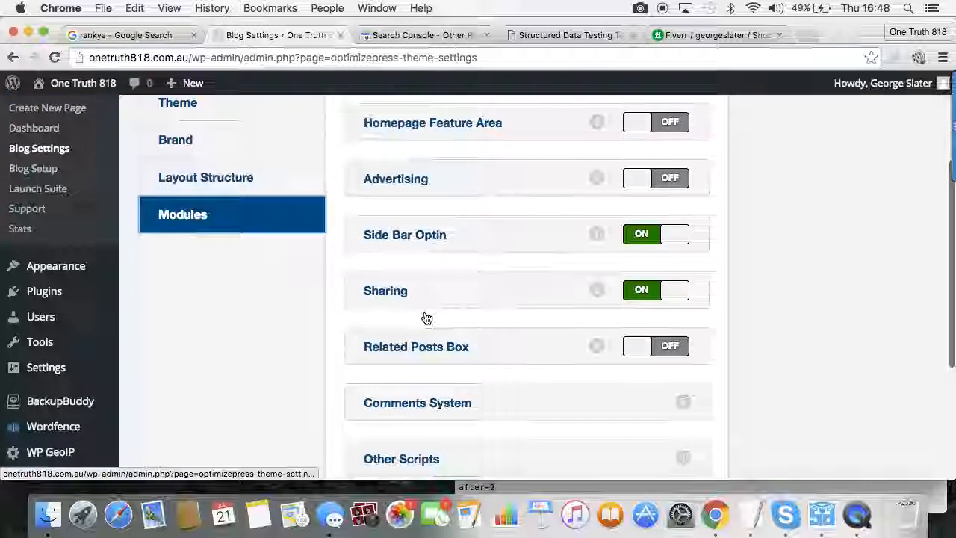
scroll(426, 319, "down", 3)
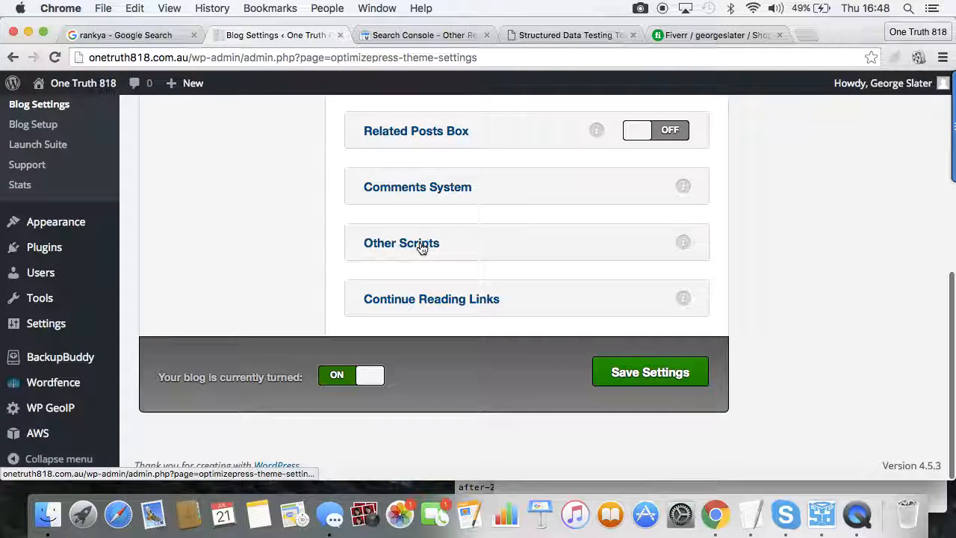
left_click(422, 246)
- Review the JSON-LD header scripts under Other Scripts, from the Product markup through the Organization entries to the WebSite entry
scroll(811, 264, "down", 2)
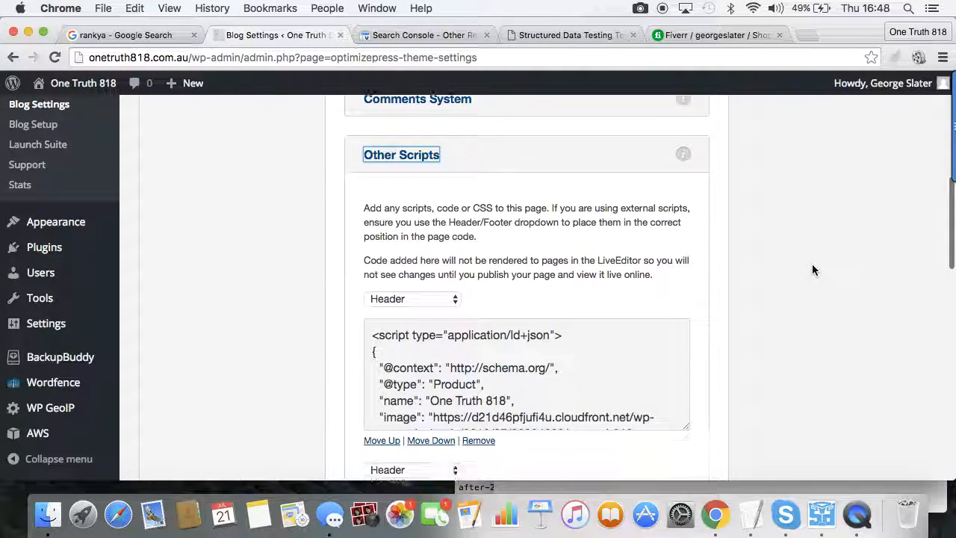
scroll(814, 269, "down", 2)
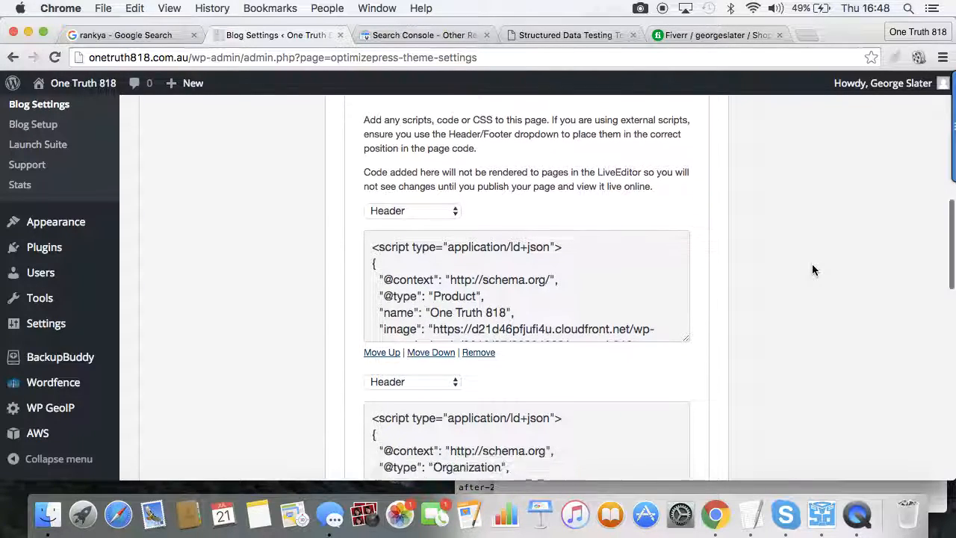
scroll(814, 270, "down", 10)
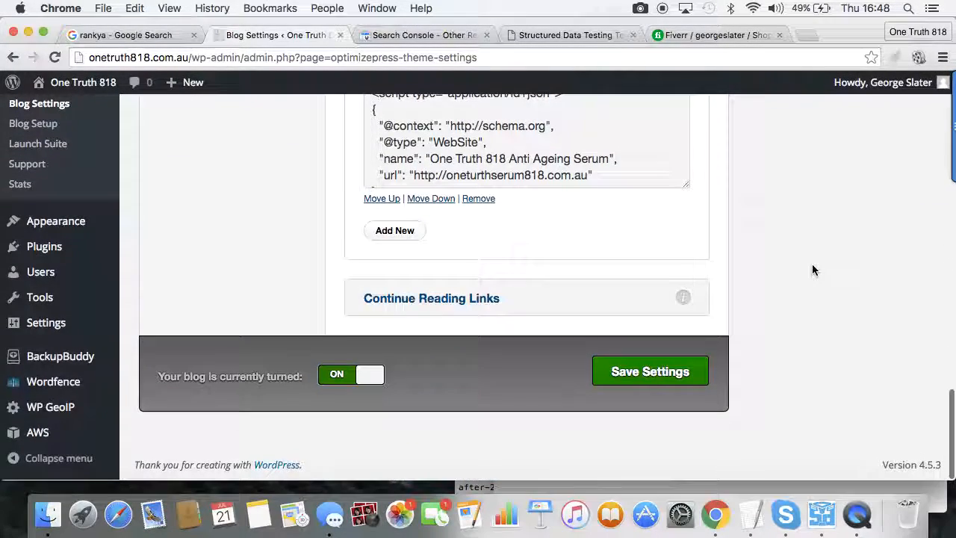
scroll(814, 270, "up", 10)
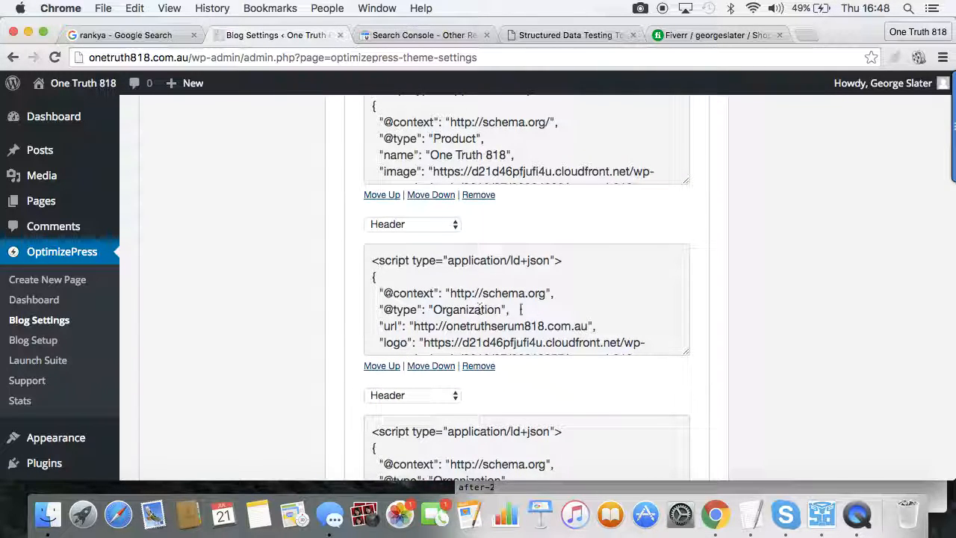
scroll(795, 305, "down", 5)
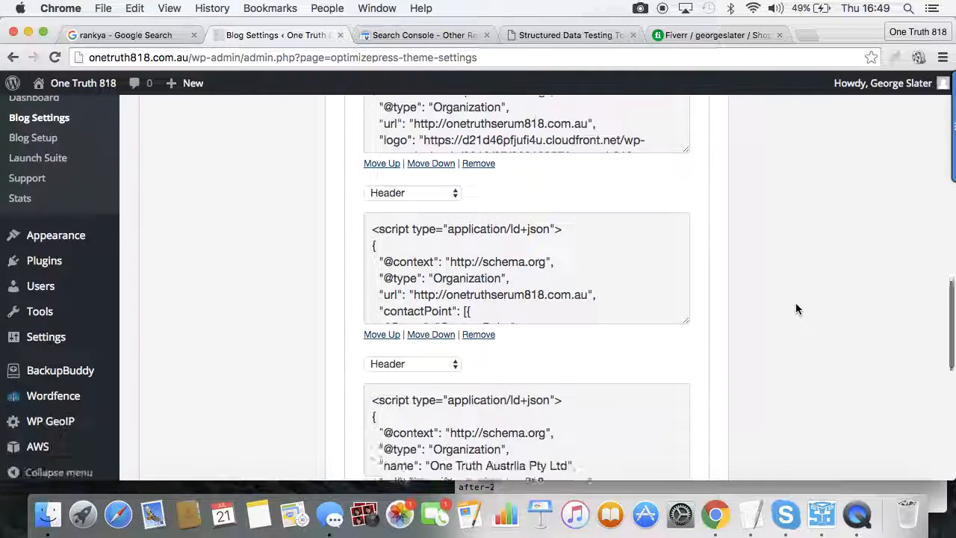
scroll(796, 309, "down", 1)
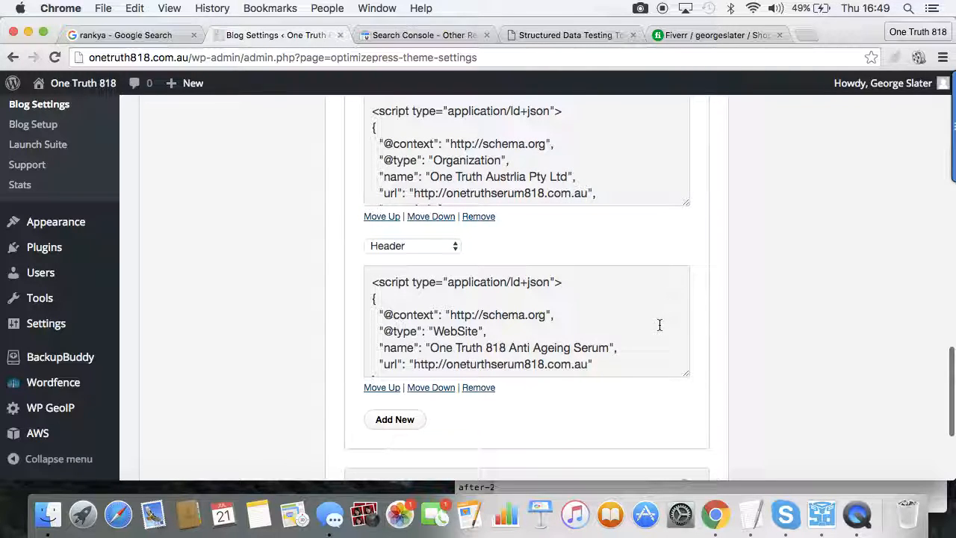
scroll(596, 332, "down", 3)
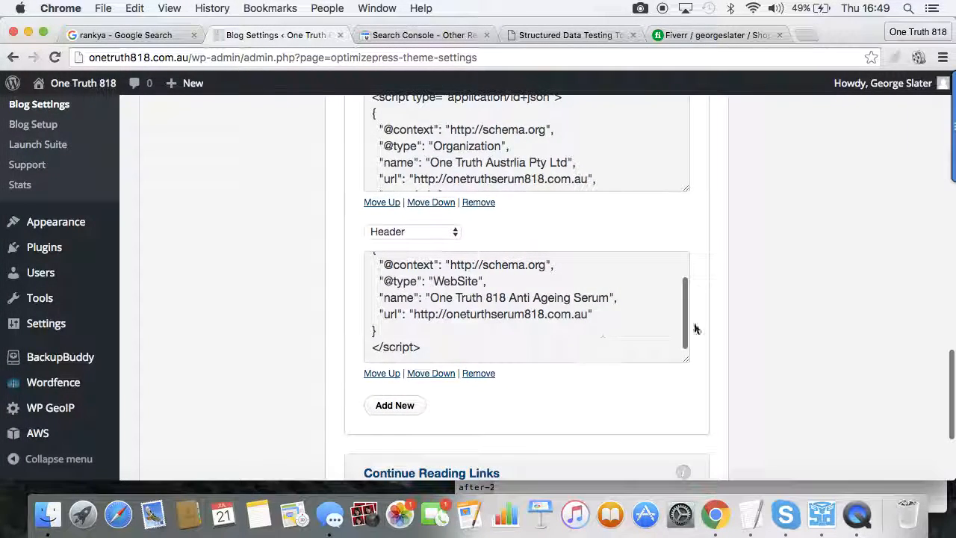
scroll(733, 338, "down", 4)
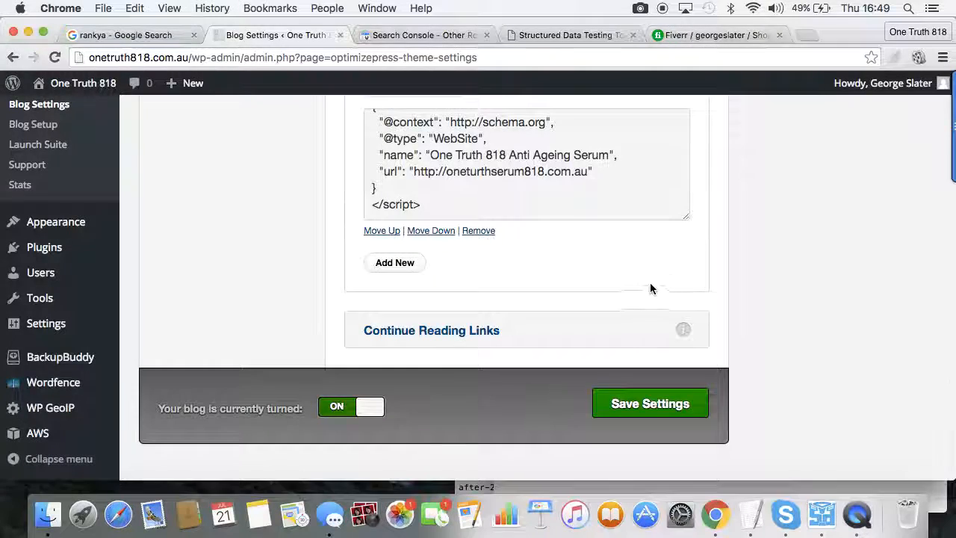
- Leave Blog Settings and view the published post "The Role Of Telomeres In Aging" from the WordPress posts list
key("super+bracketleft")
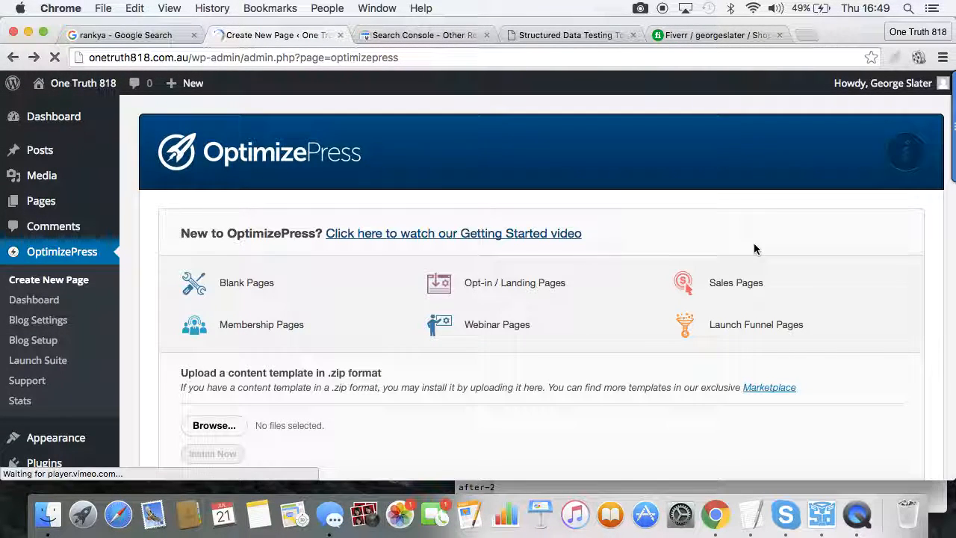
left_click(51, 323)
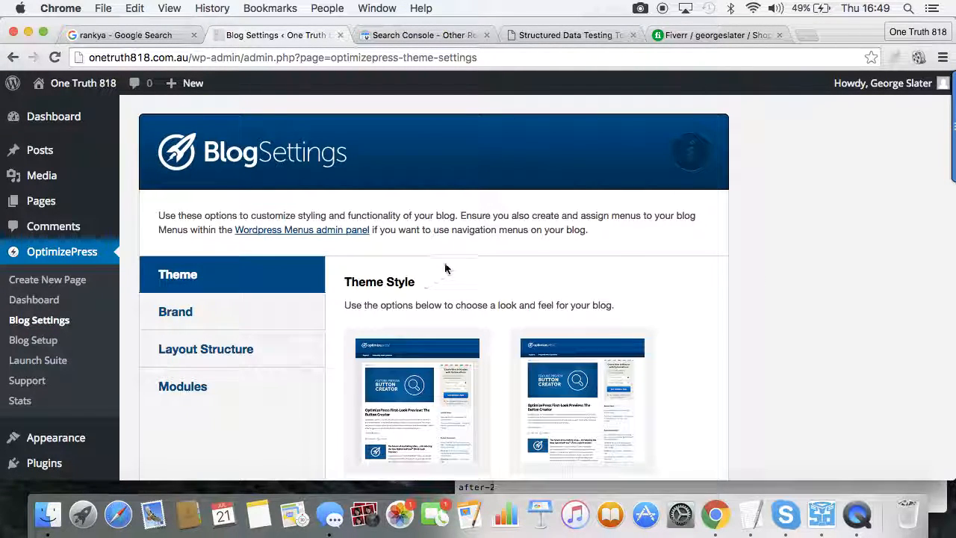
mouse_move(46, 154)
left_click(43, 158)
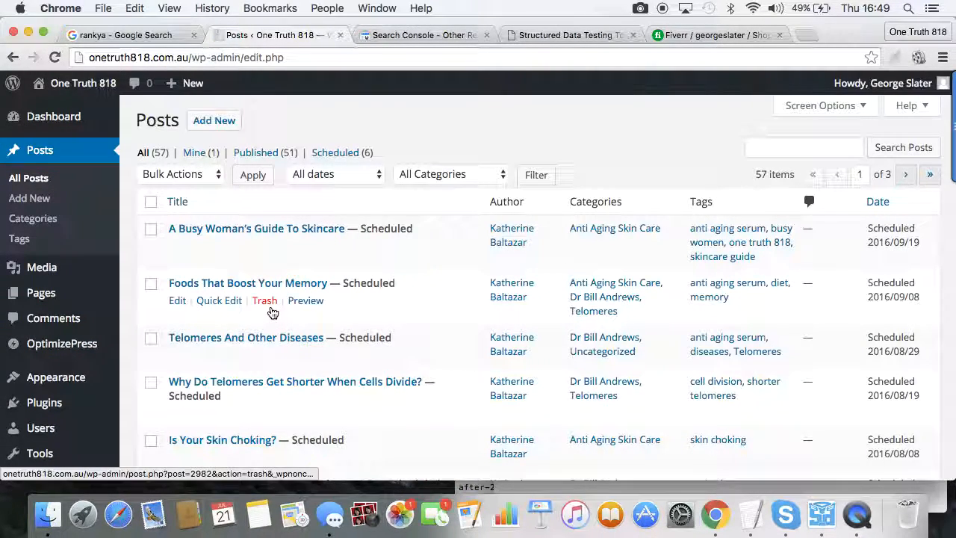
scroll(303, 387, "down", 1)
scroll(304, 387, "down", 5)
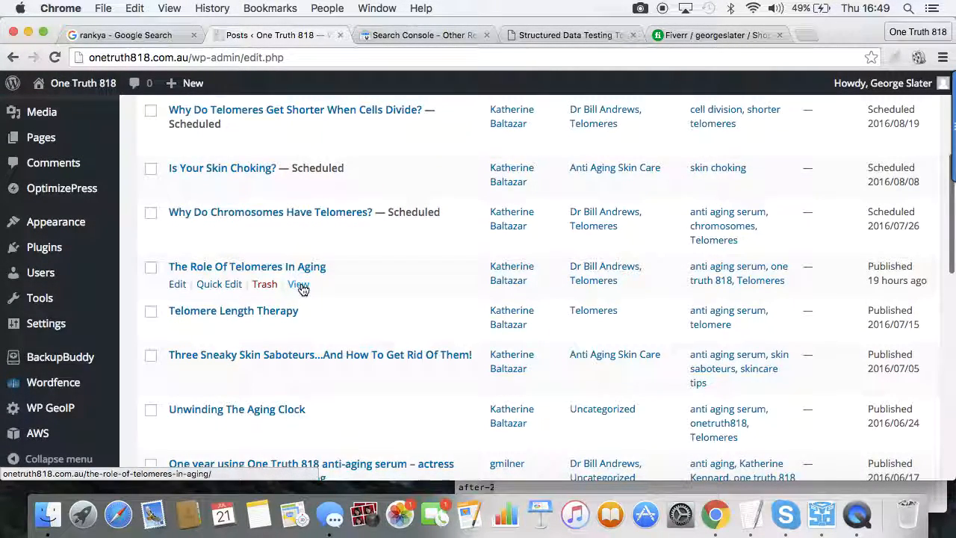
left_click(298, 285)
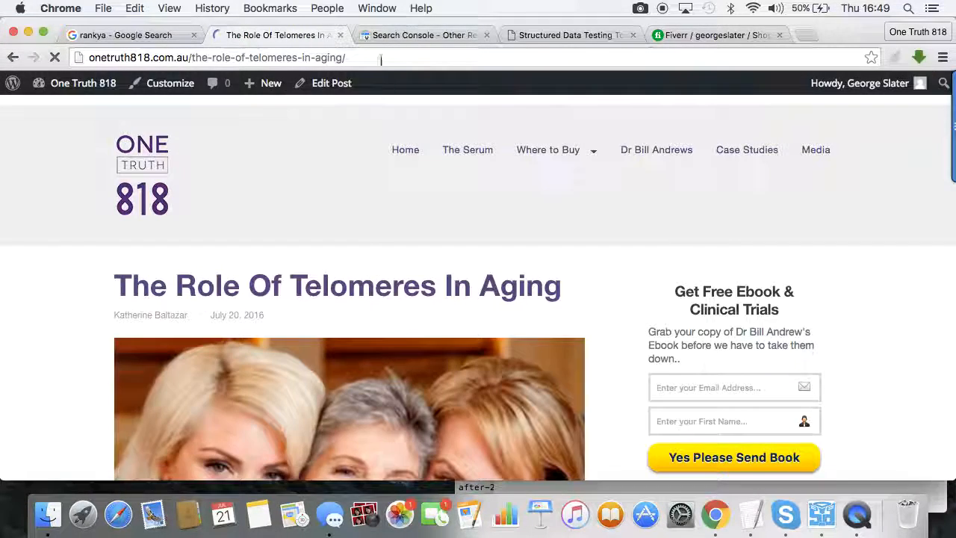
- Copy the URL of the telomeres post and look through the article
left_click(383, 58)
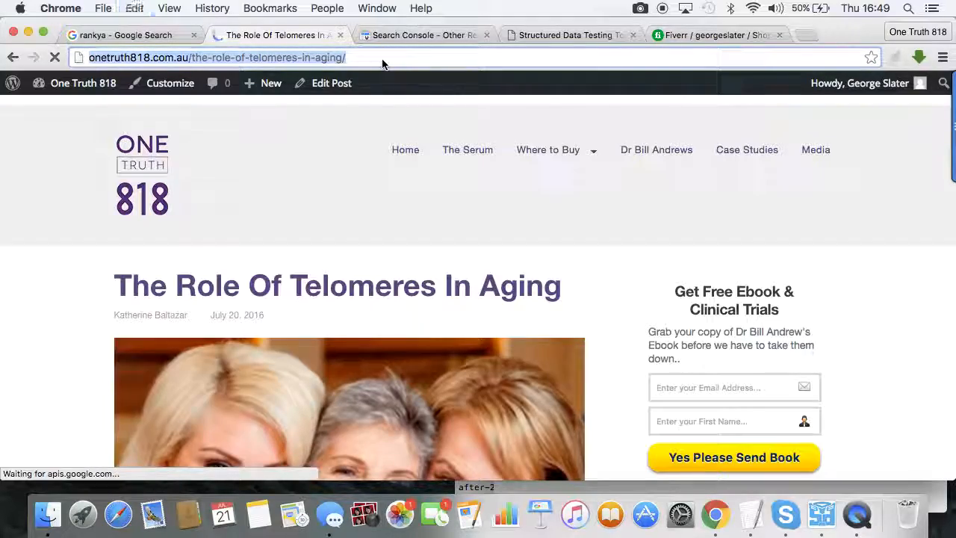
scroll(350, 238, "down", 3)
scroll(350, 237, "down", 20)
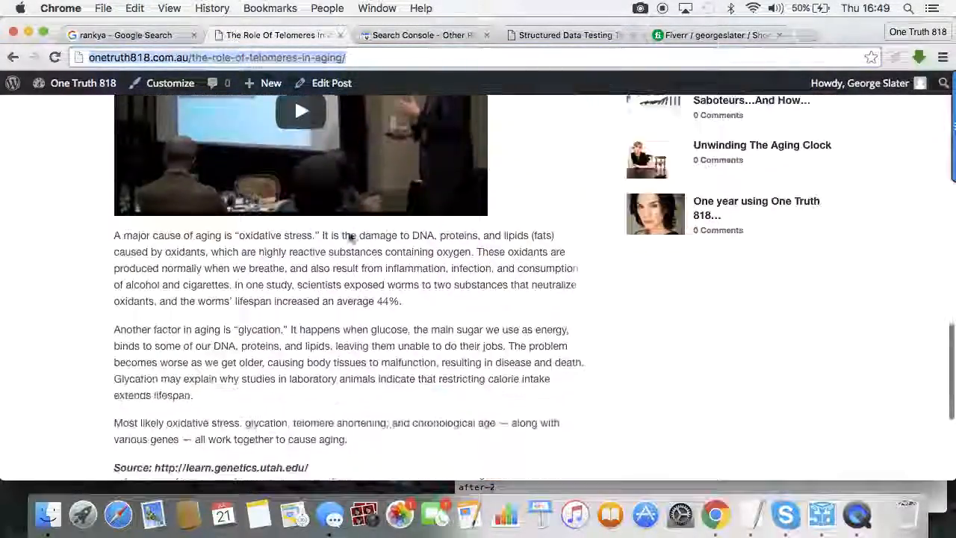
scroll(347, 238, "up", 8)
scroll(348, 232, "up", 15)
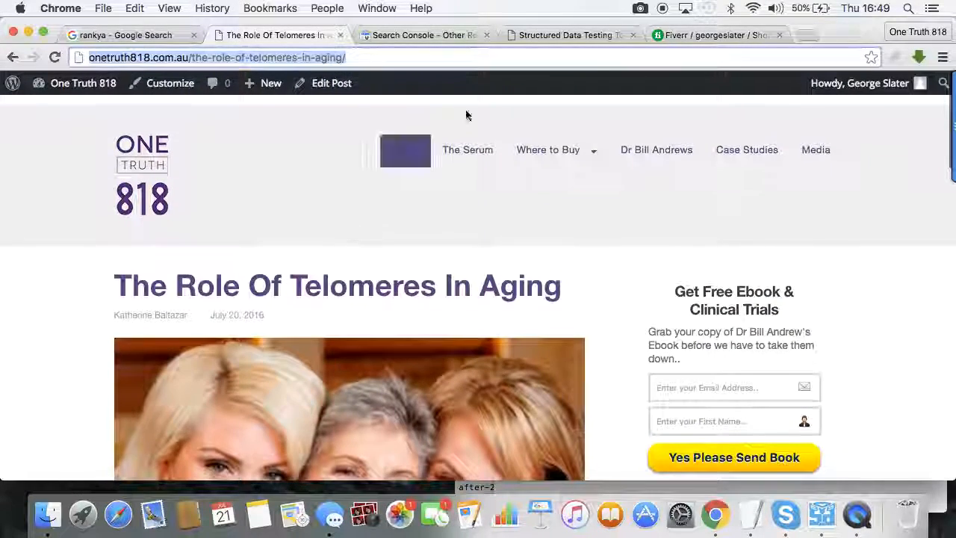
- In Search Console, go from the Dashboard to Other Resources and expand Search Appearance to show where the structured data tools are
left_click(618, 38)
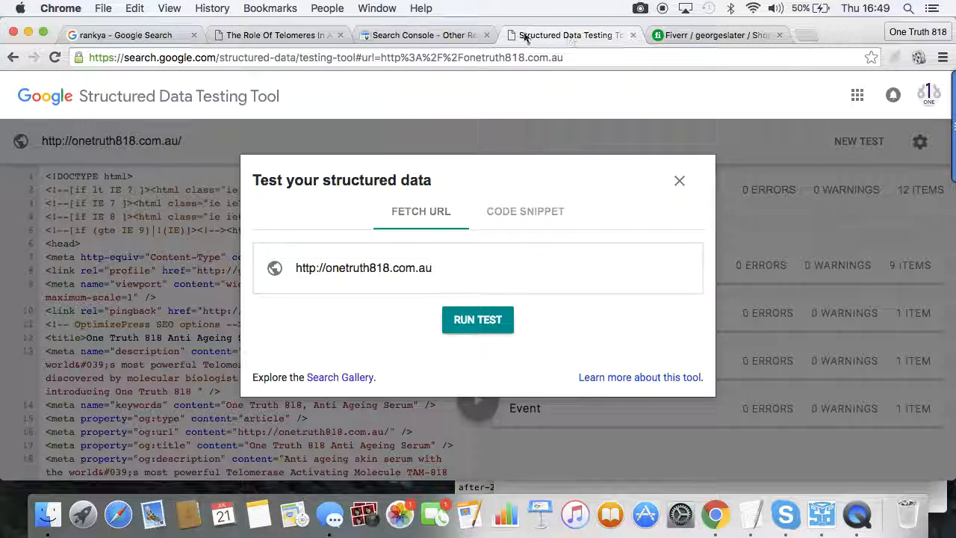
left_click(459, 36)
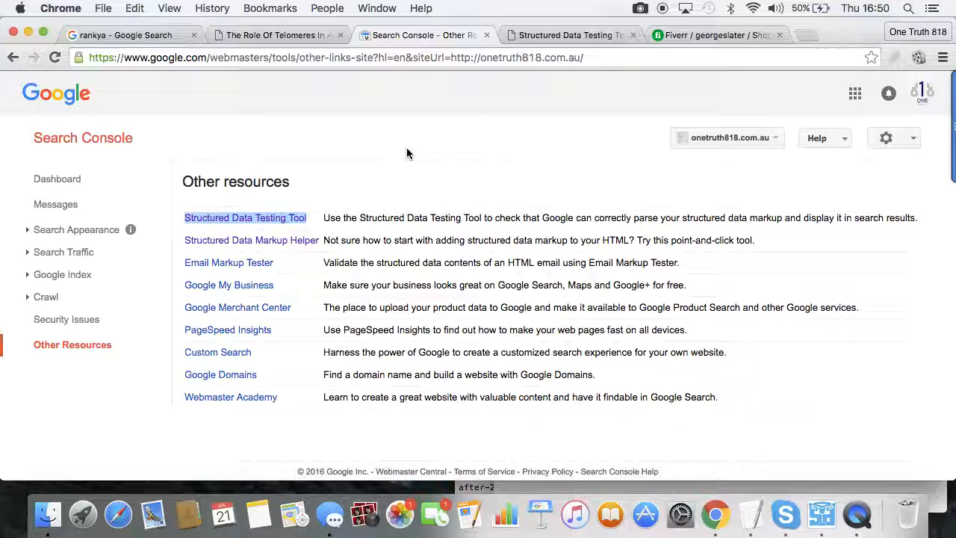
left_click(58, 179)
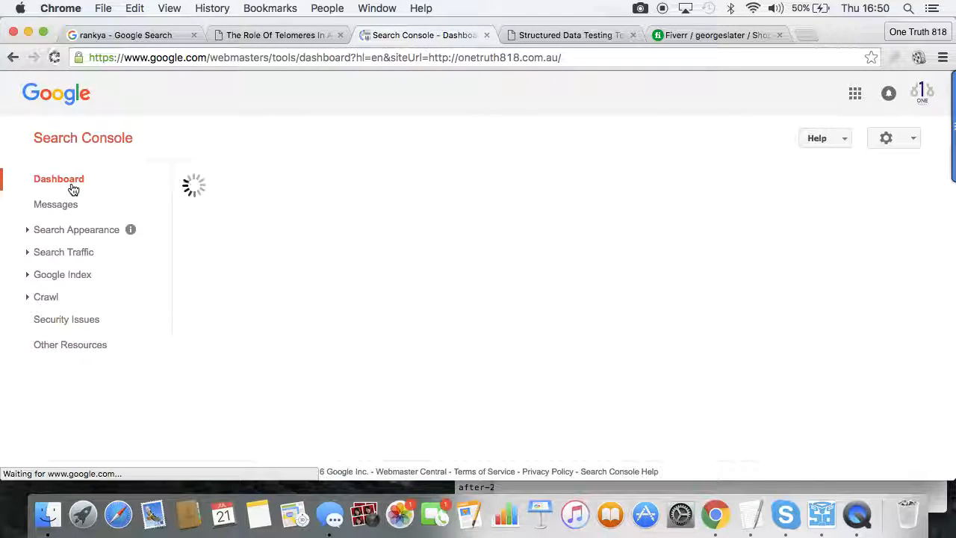
left_click(82, 348)
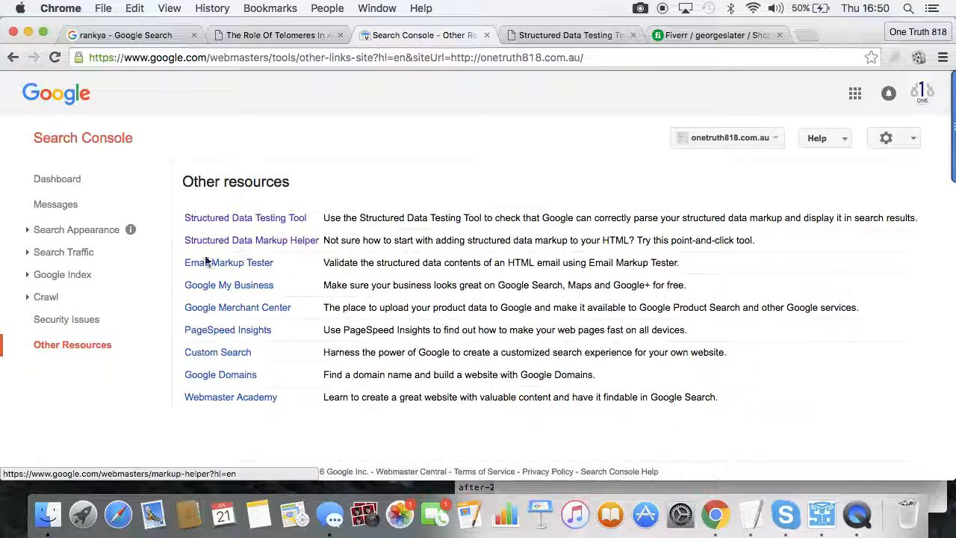
left_click(100, 236)
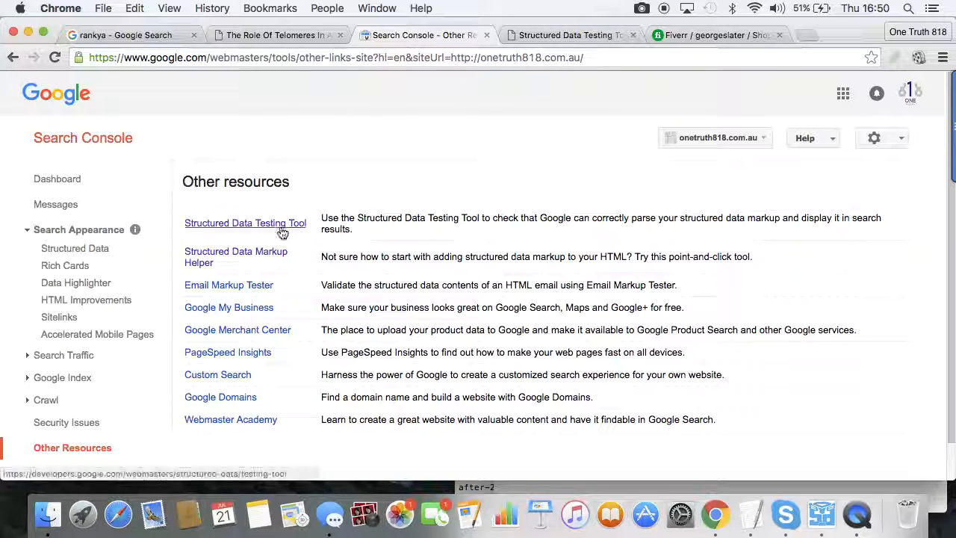
left_click(573, 37)
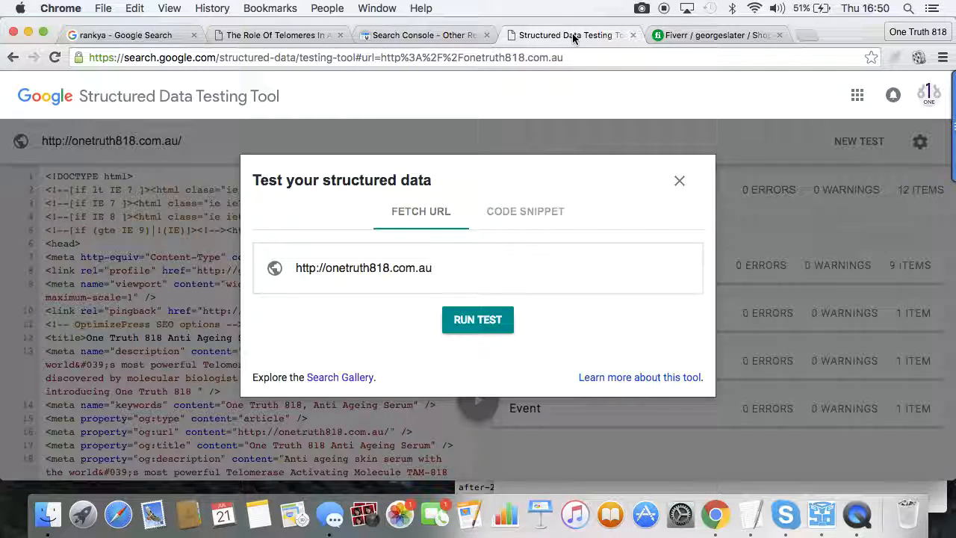
left_click(680, 183)
left_click(868, 149)
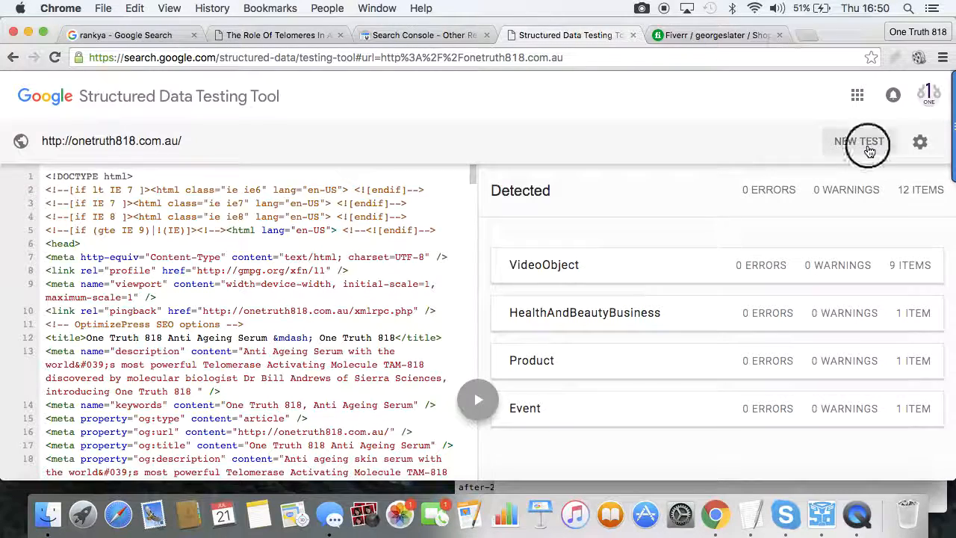
left_click(522, 271)
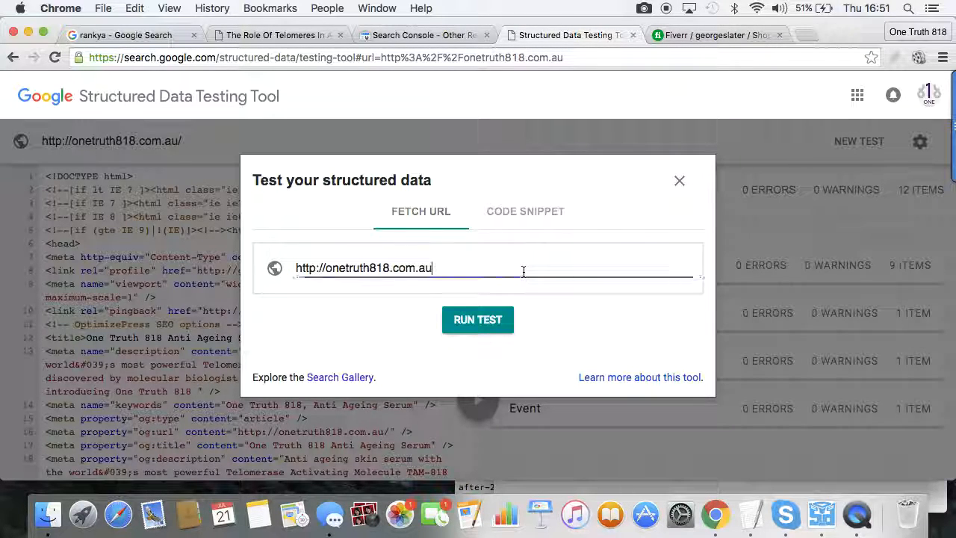
left_click_drag(482, 269, 286, 259)
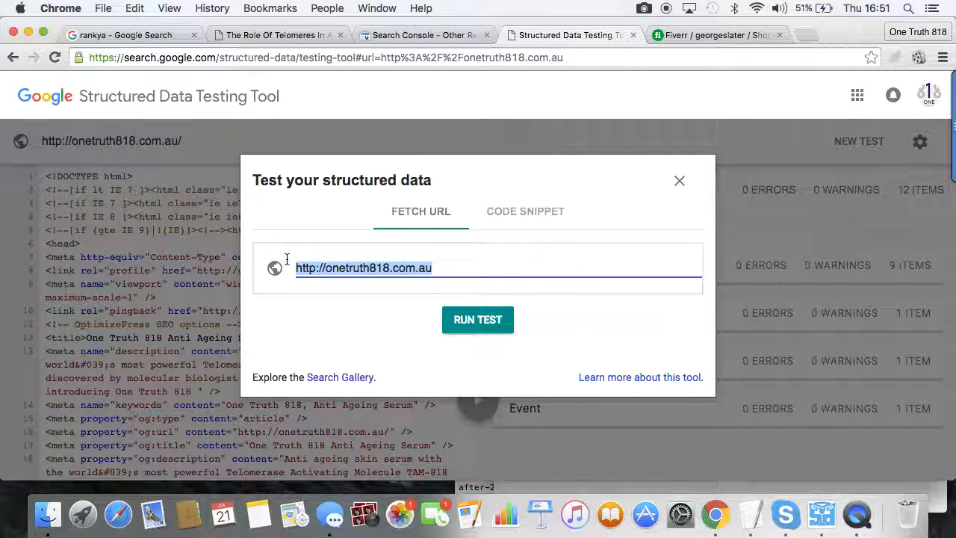
type("http://onetruth818.com.au/the-role-of-telomeres-in-aging/")
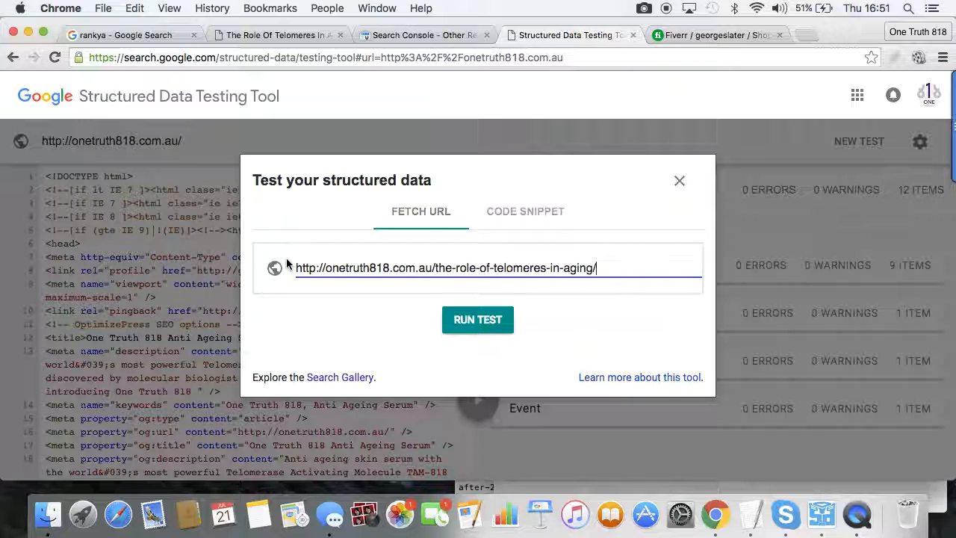
left_click(463, 317)
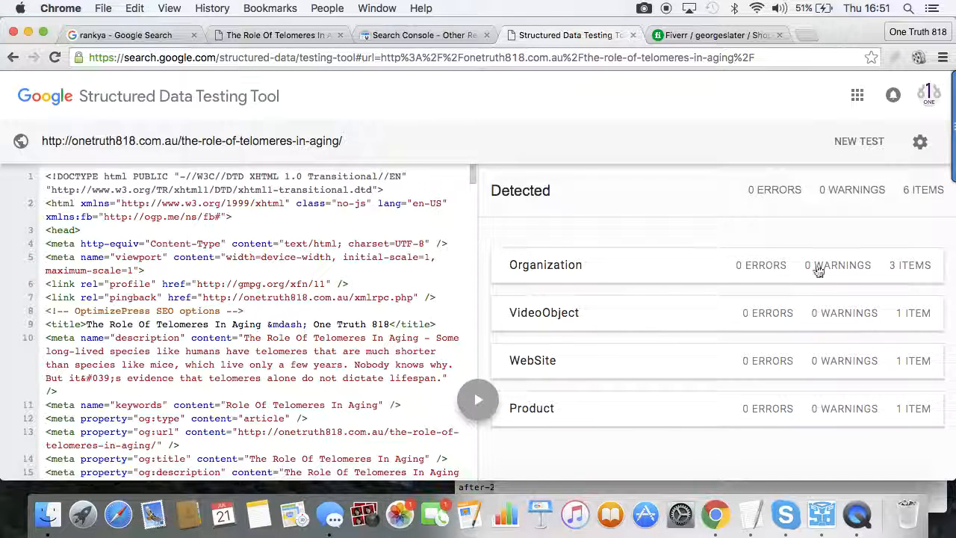
left_click(897, 268)
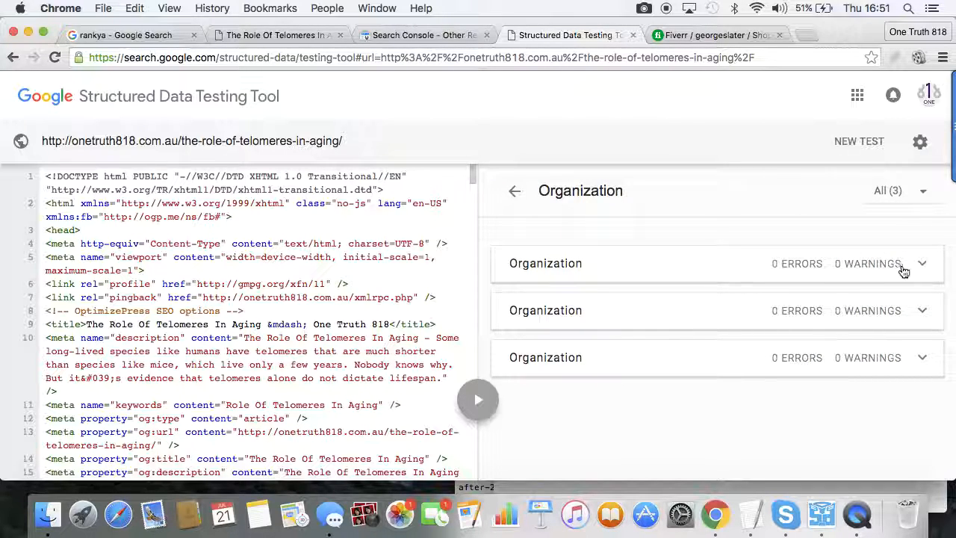
- Expand all three Organization entries, review their logo, contactPoint and sameAs properties, and return to the list of detected items
left_click(901, 269)
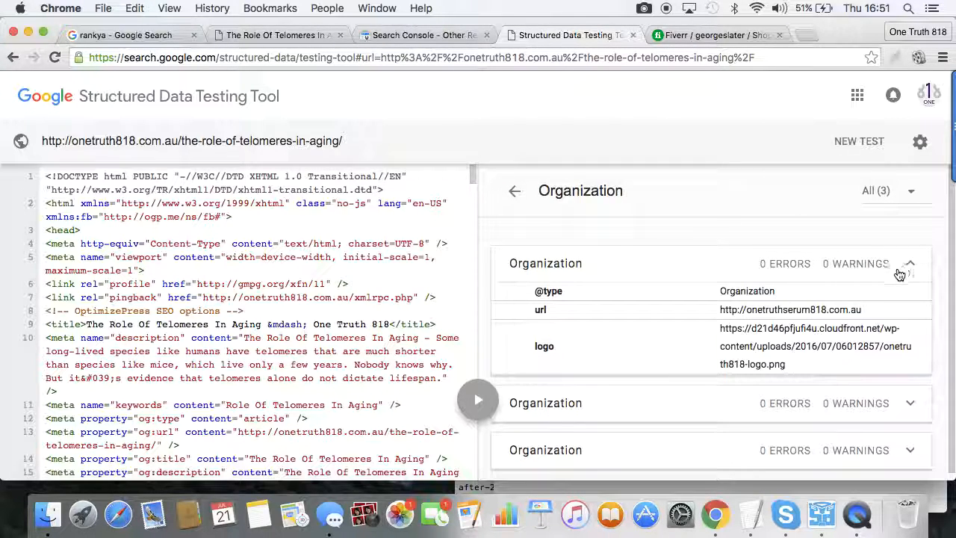
left_click(907, 404)
scroll(905, 396, "down", 2)
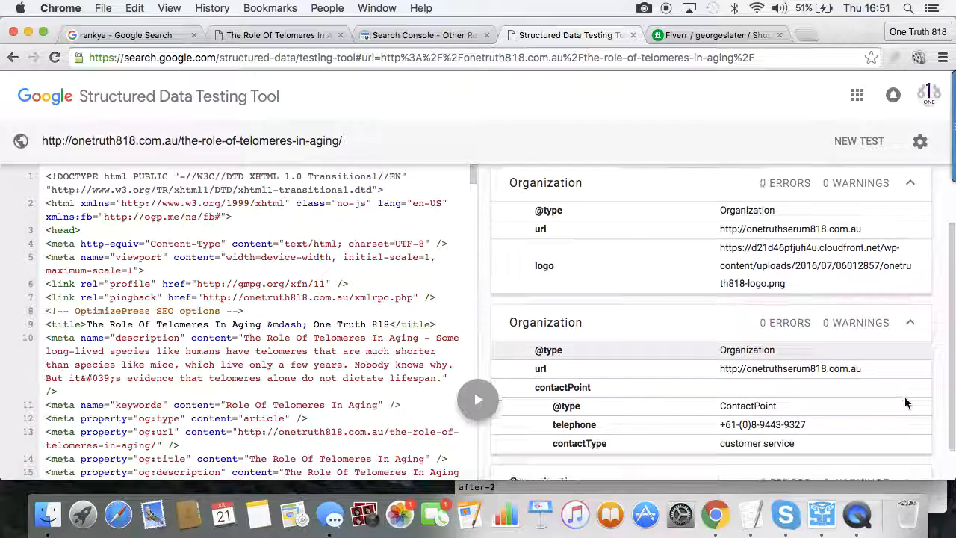
scroll(892, 400, "down", 1)
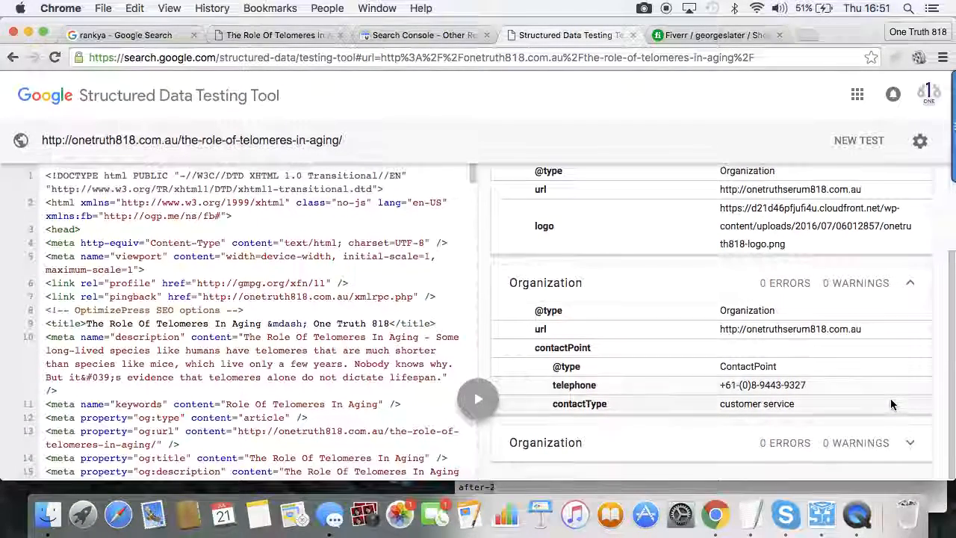
left_click(910, 448)
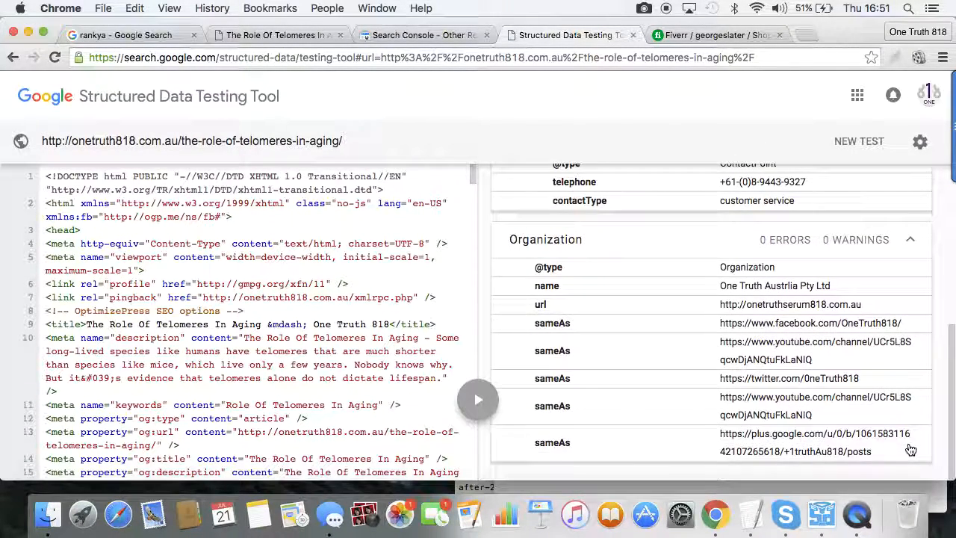
scroll(823, 401, "up", 2)
scroll(807, 374, "down", 2)
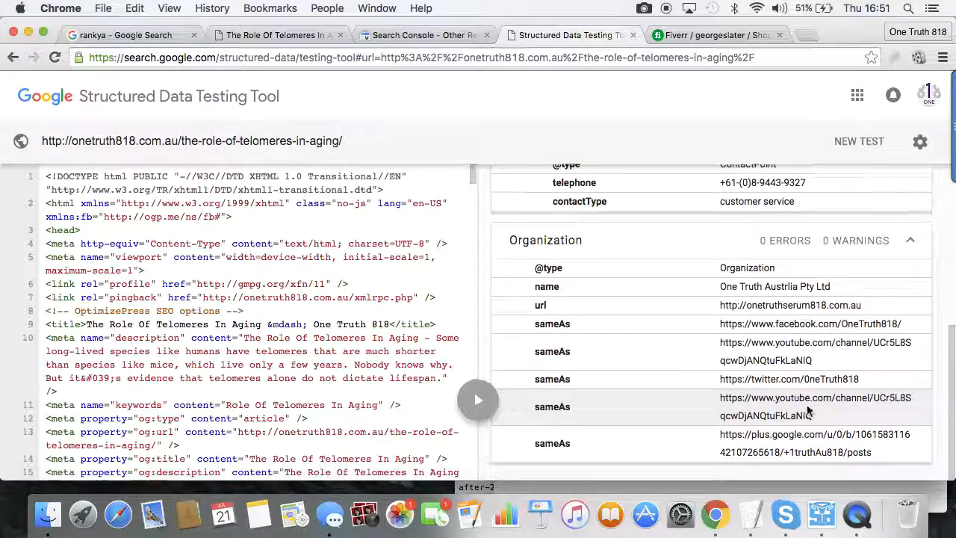
scroll(808, 407, "up", 5)
scroll(807, 422, "down", 3)
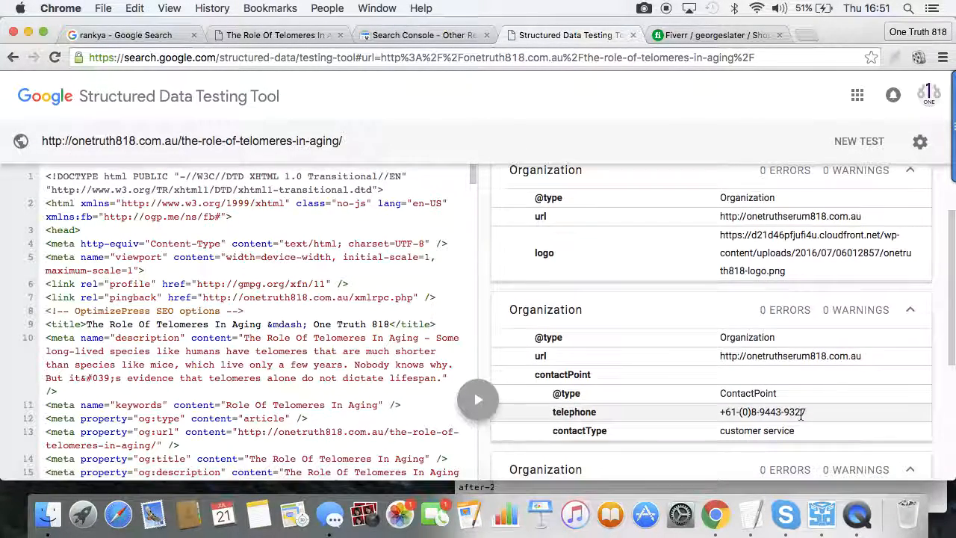
scroll(791, 247, "down", 2)
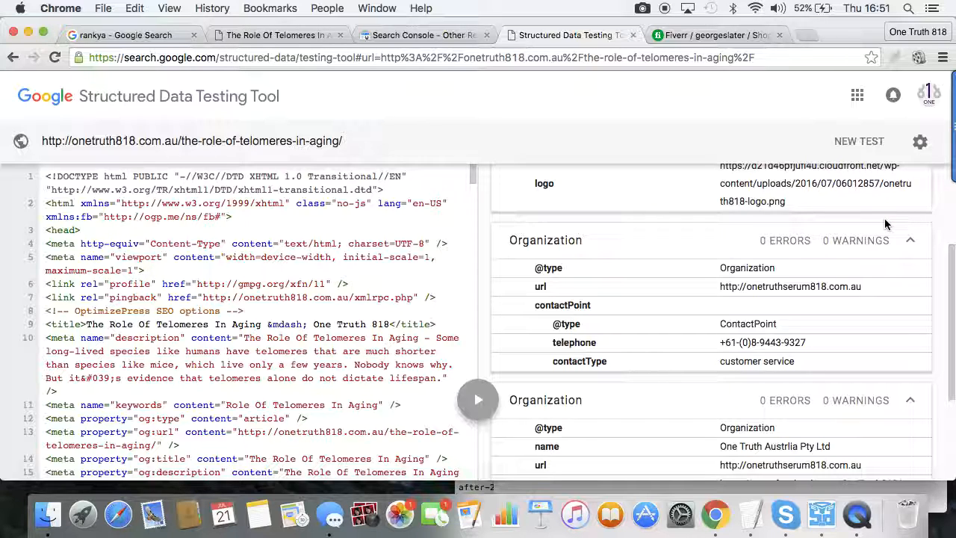
scroll(884, 221, "up", 3)
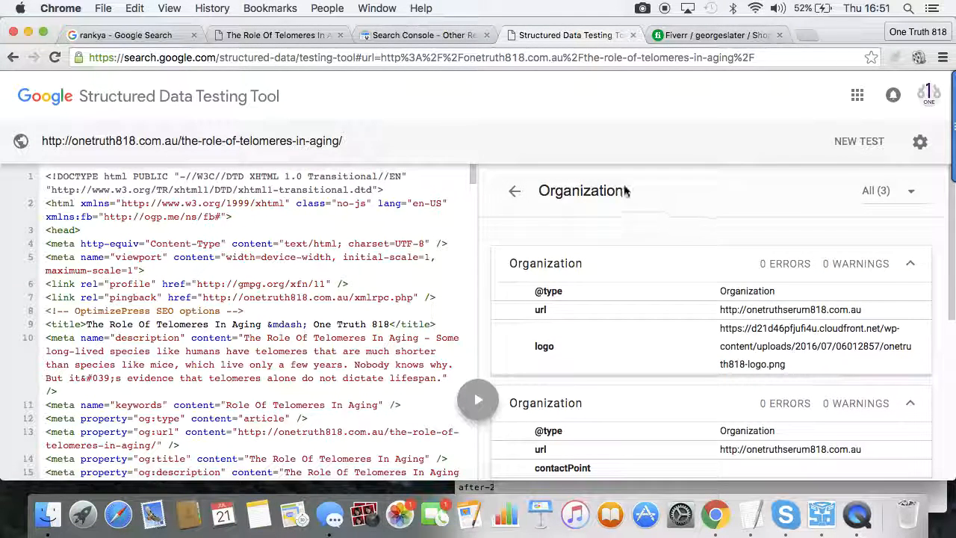
left_click(514, 192)
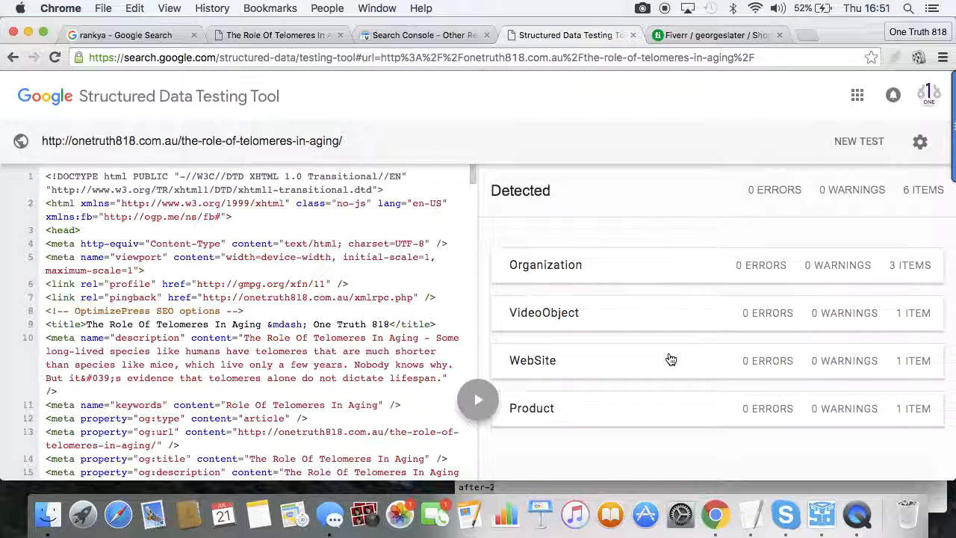
- Review the detected WebSite item and the full Product item, including its rating and offer properties, returning to the detected list after each
left_click(911, 365)
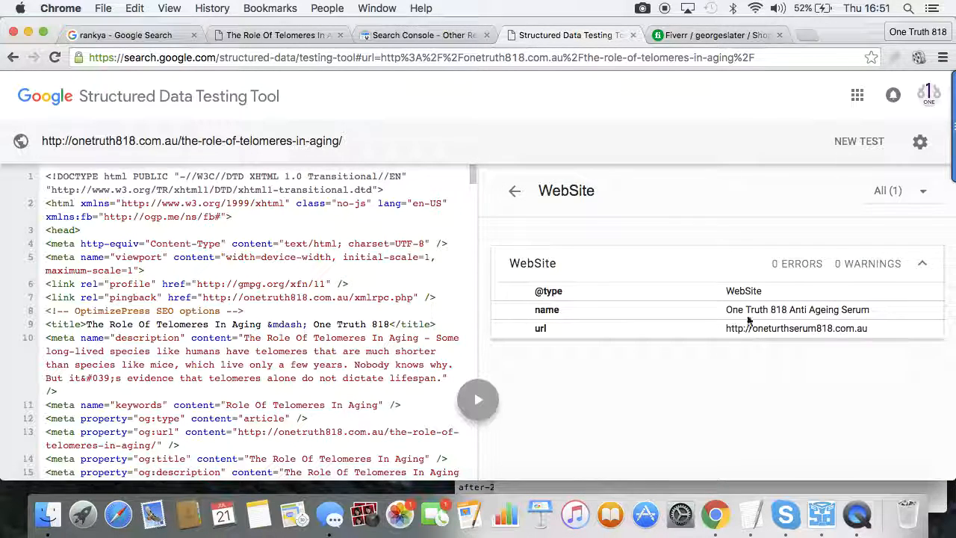
left_click(514, 191)
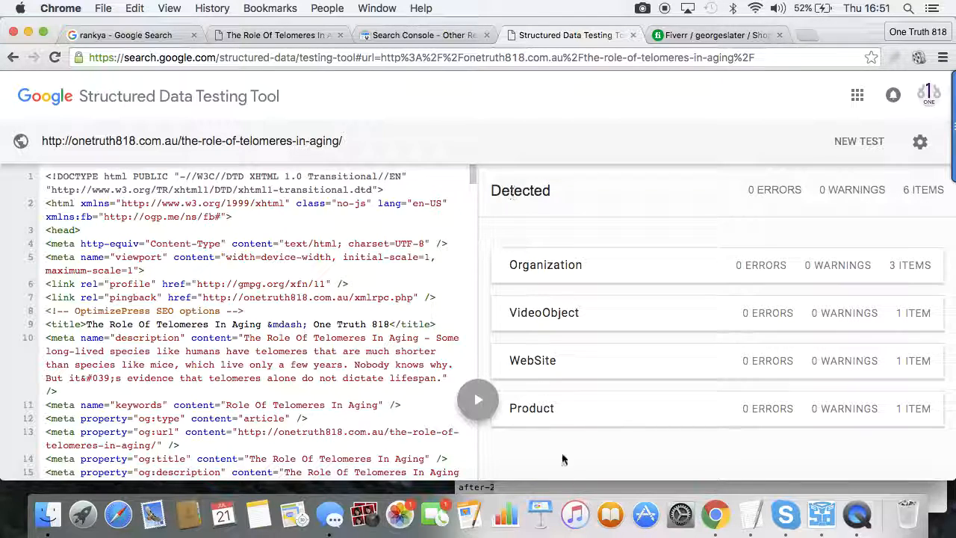
left_click(907, 407)
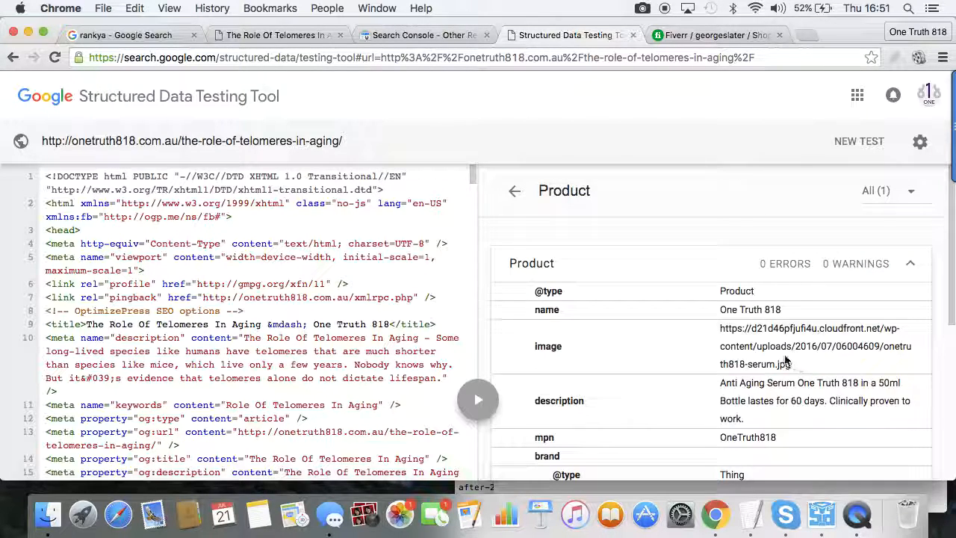
scroll(785, 372, "down", 2)
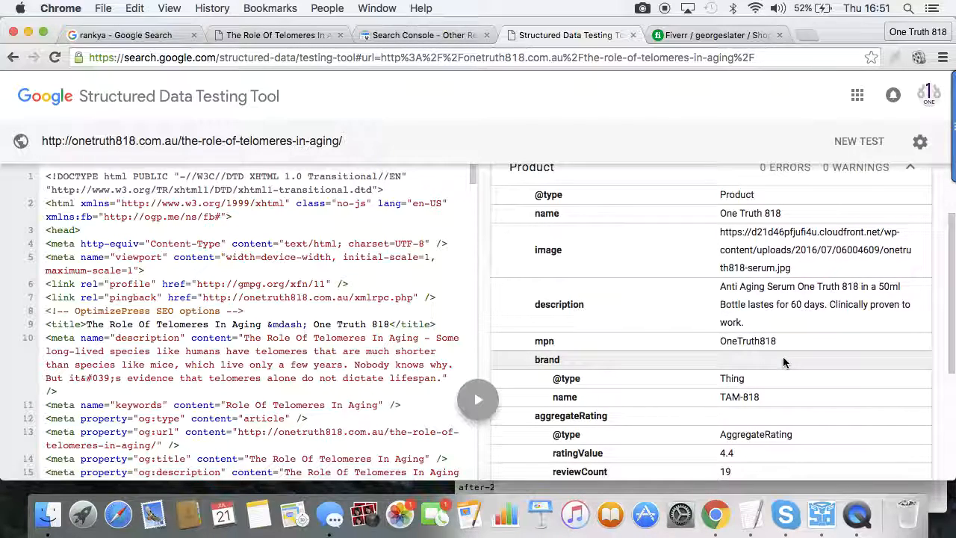
scroll(783, 356, "down", 5)
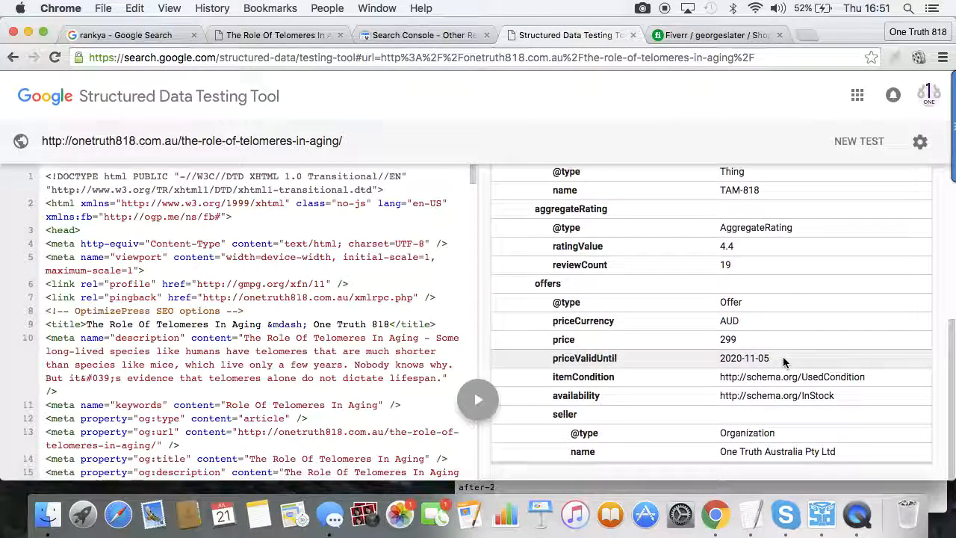
scroll(783, 356, "up", 8)
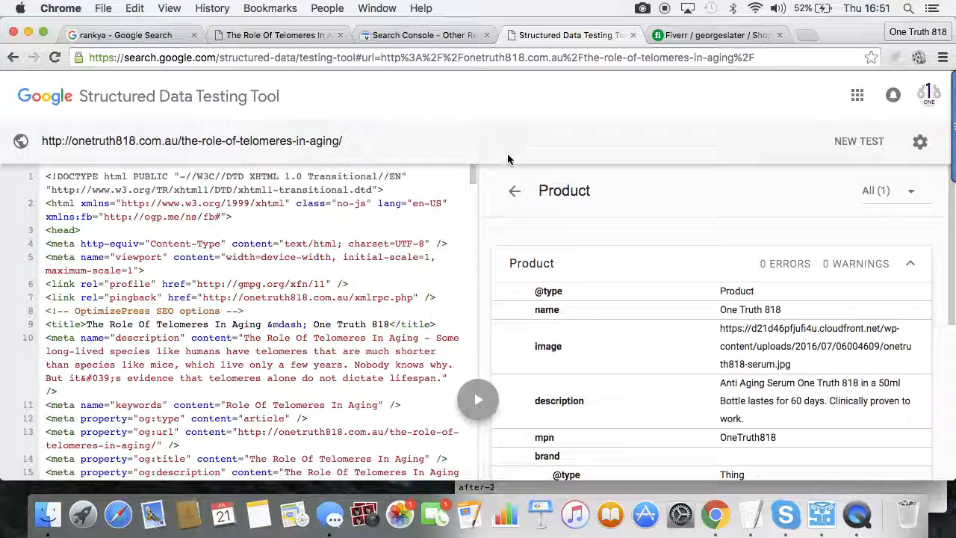
left_click(514, 191)
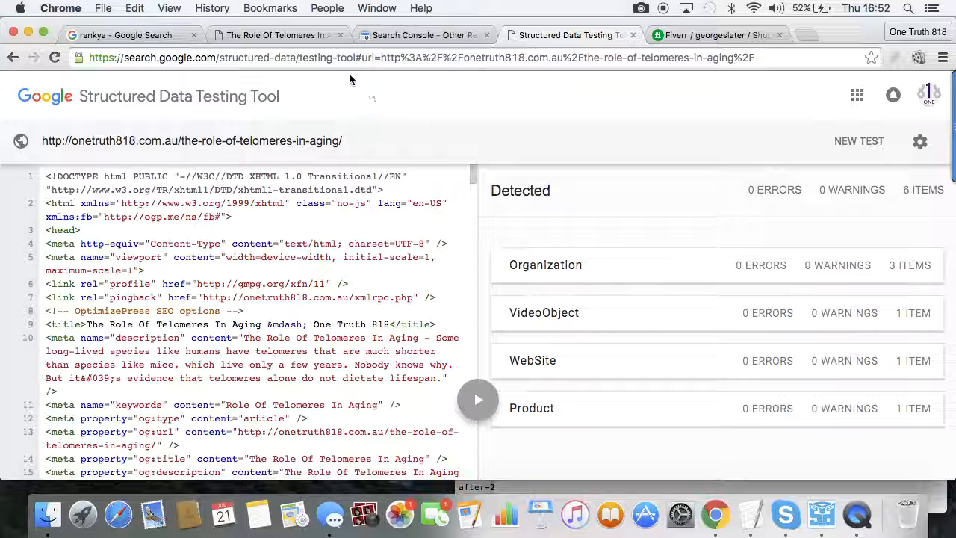
- Open the WordPress Dashboard from the telomeres post, and in the Structured Data Testing Tool open the VideoObject result
left_click(309, 35)
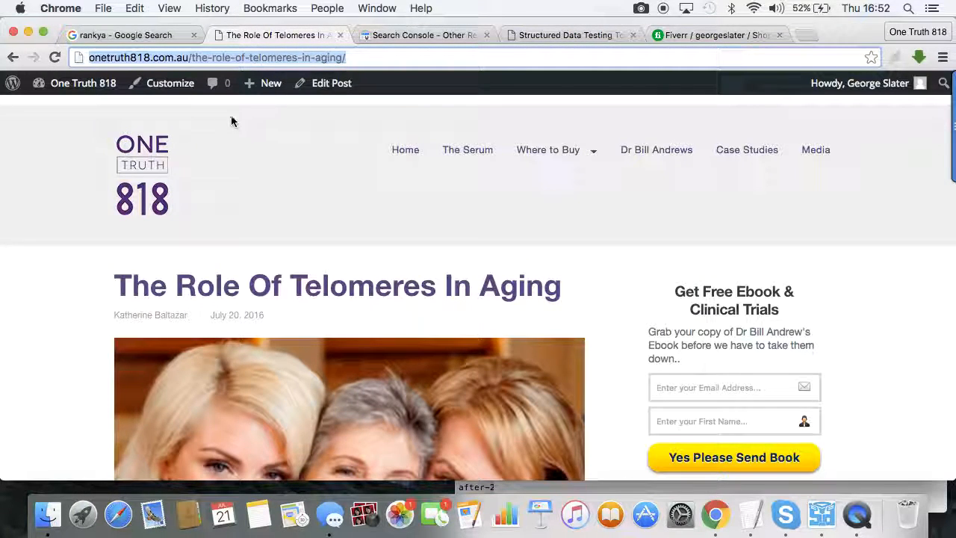
mouse_move(78, 83)
left_click(80, 110)
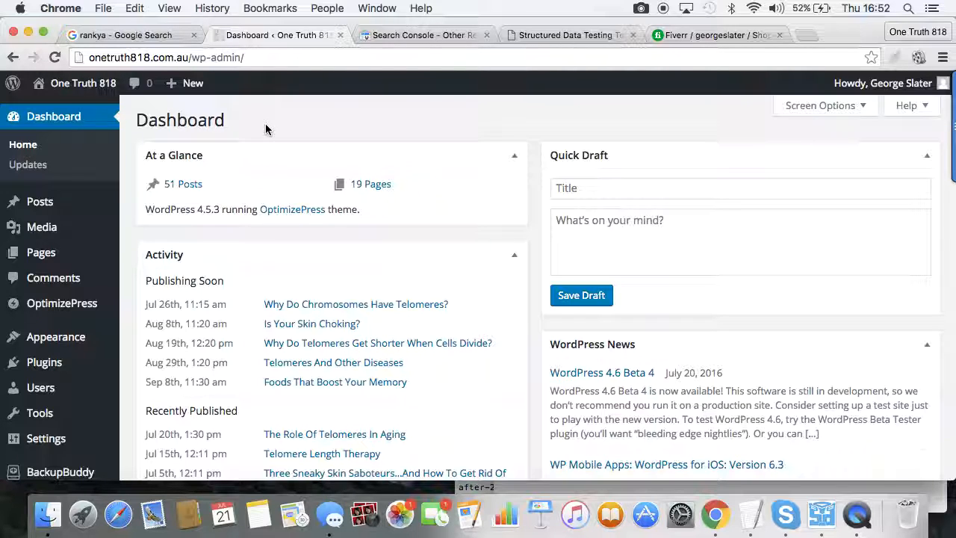
left_click(525, 35)
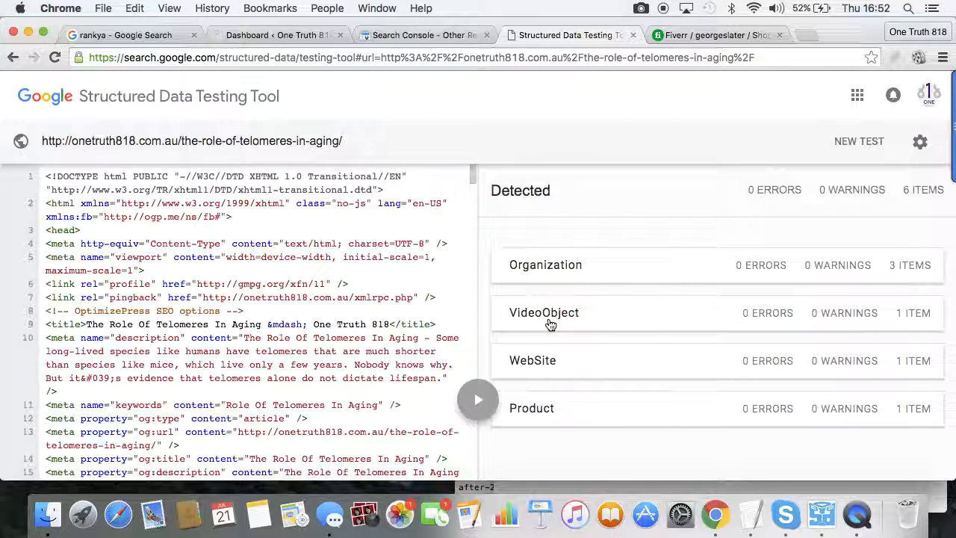
left_click(924, 313)
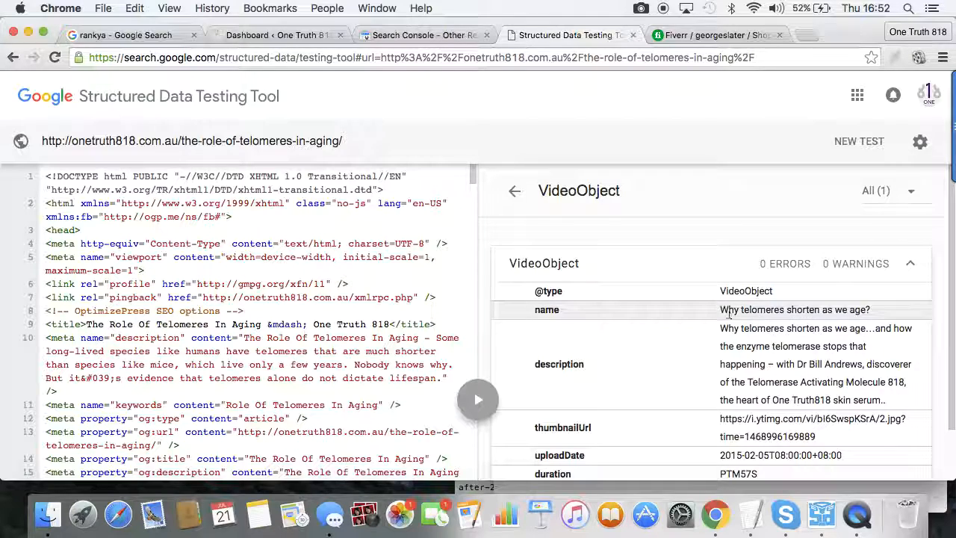
- Return to the WordPress Dashboard and open the list of all posts
left_click(301, 36)
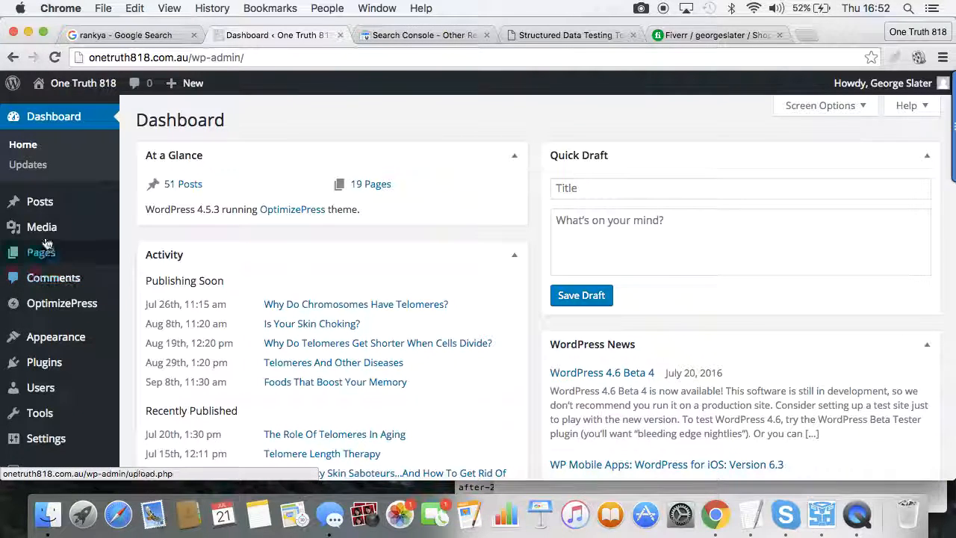
mouse_move(42, 211)
left_click(149, 209)
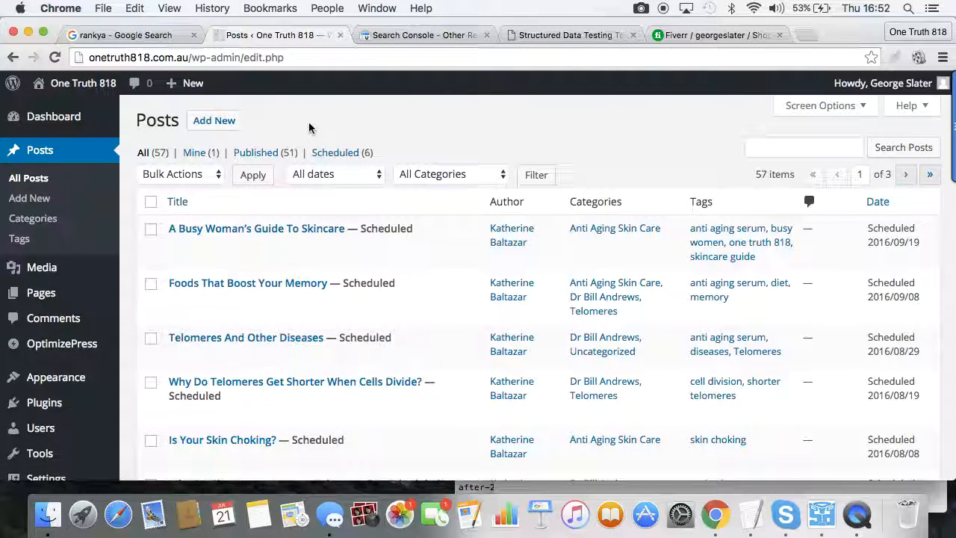
- Open the OptimizePress Blog Settings and expand Other Scripts under Modules to show the site-wide header JSON-LD script
mouse_move(54, 345)
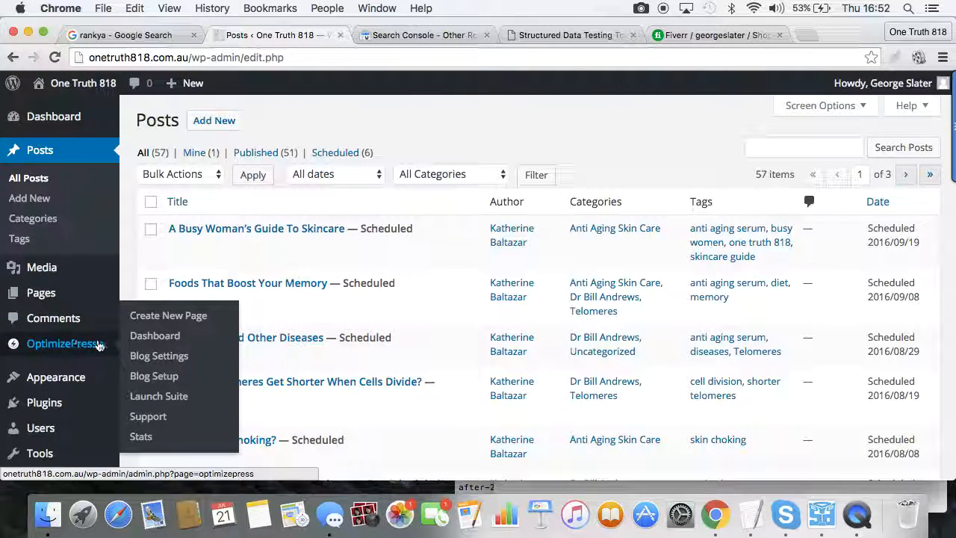
left_click(159, 356)
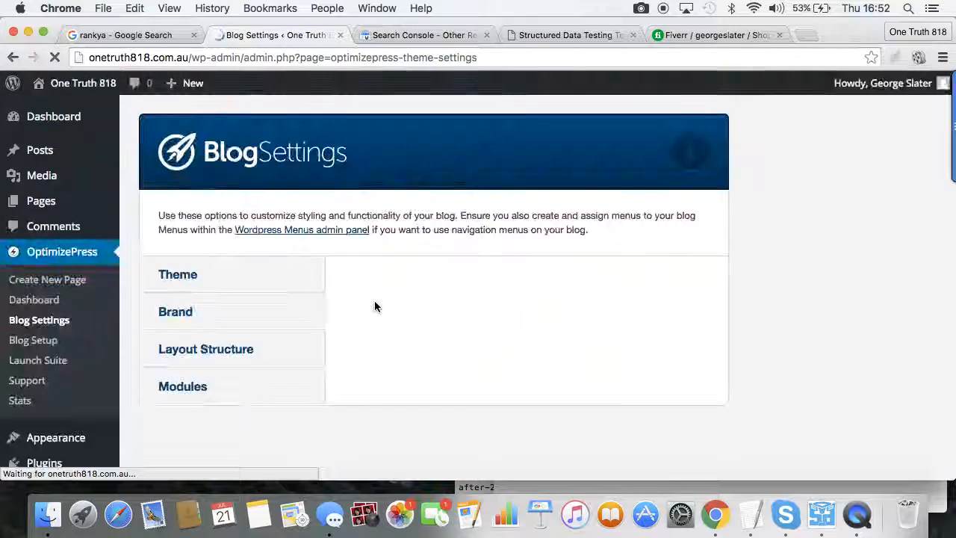
left_click(199, 395)
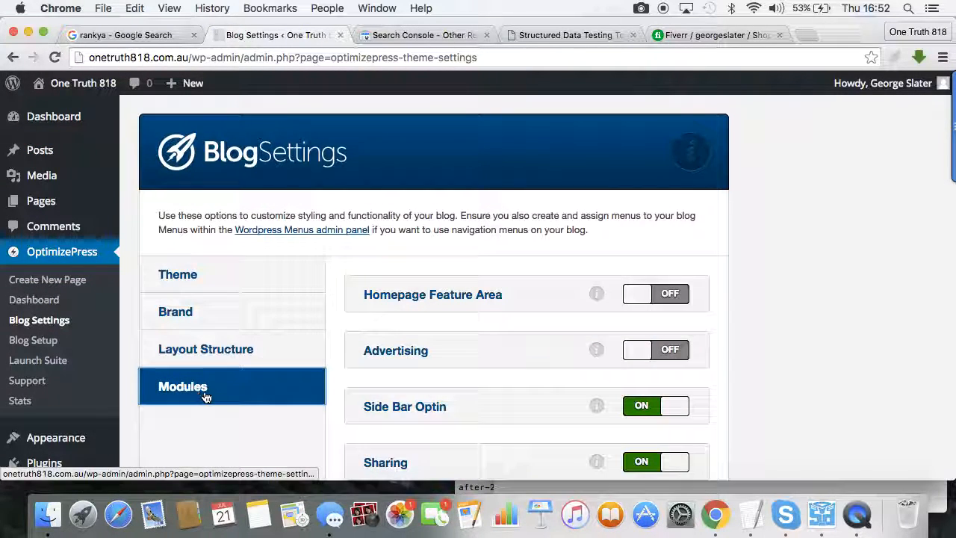
scroll(290, 426, "down", 10)
left_click(414, 279)
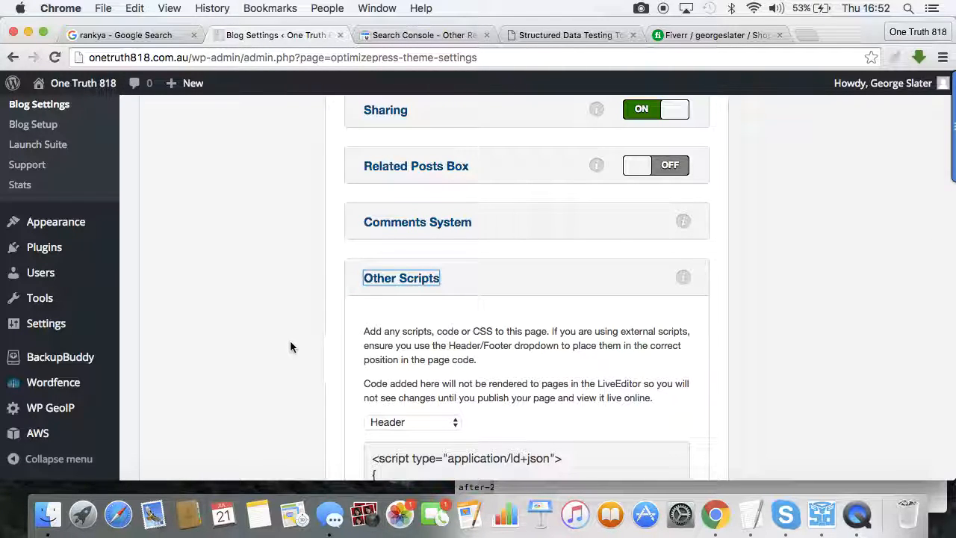
scroll(293, 348, "up", 10)
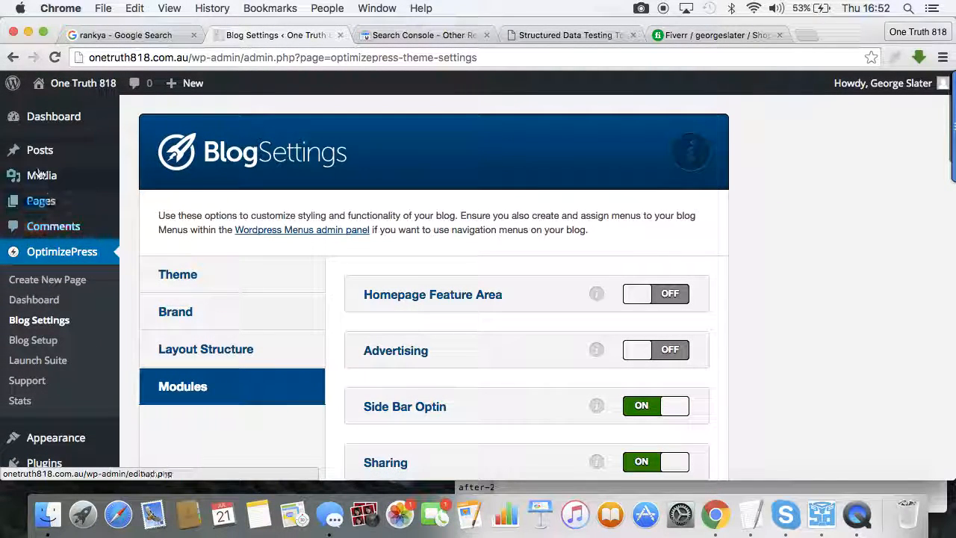
- View the published post "The Role Of Telomeres In Aging" from the posts list and look at its embedded video
left_click(37, 154)
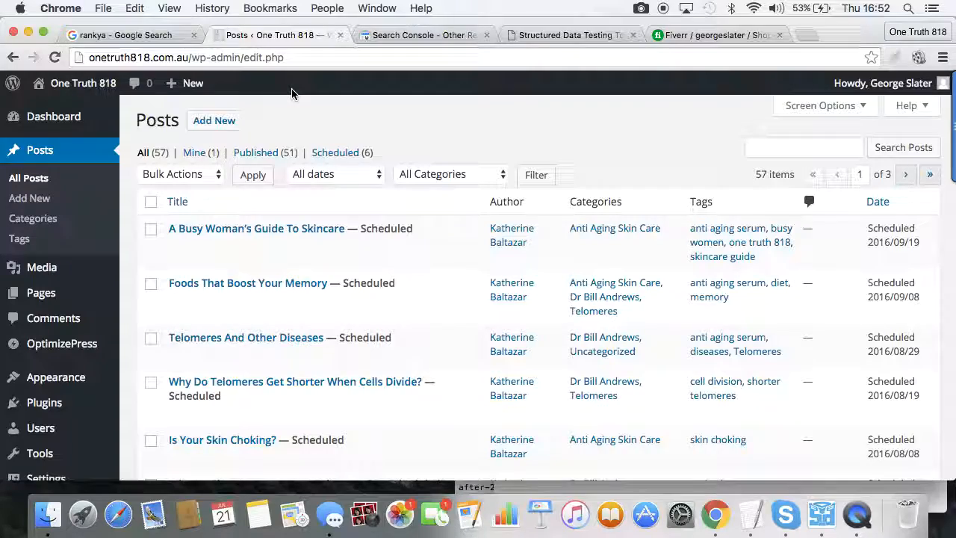
scroll(307, 246, "down", 10)
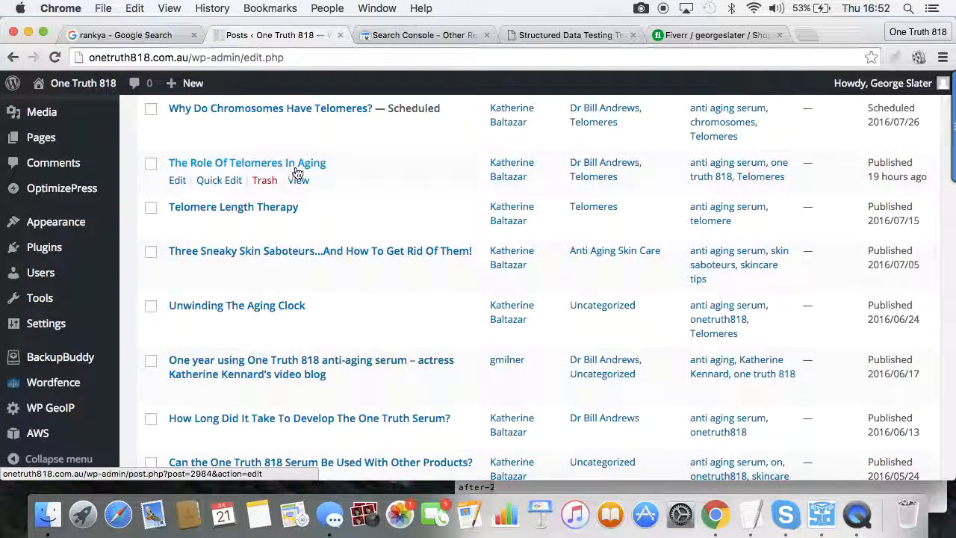
left_click(302, 183)
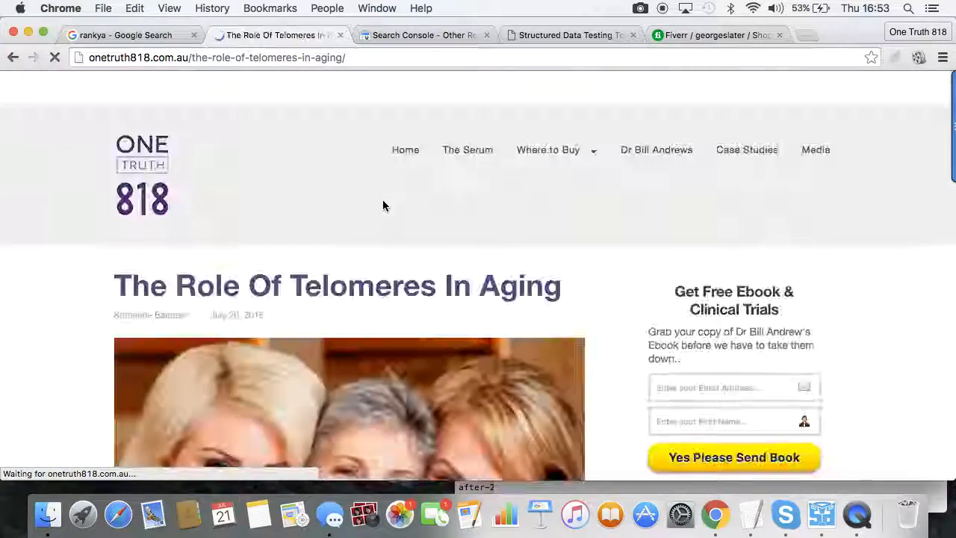
scroll(383, 206, "down", 15)
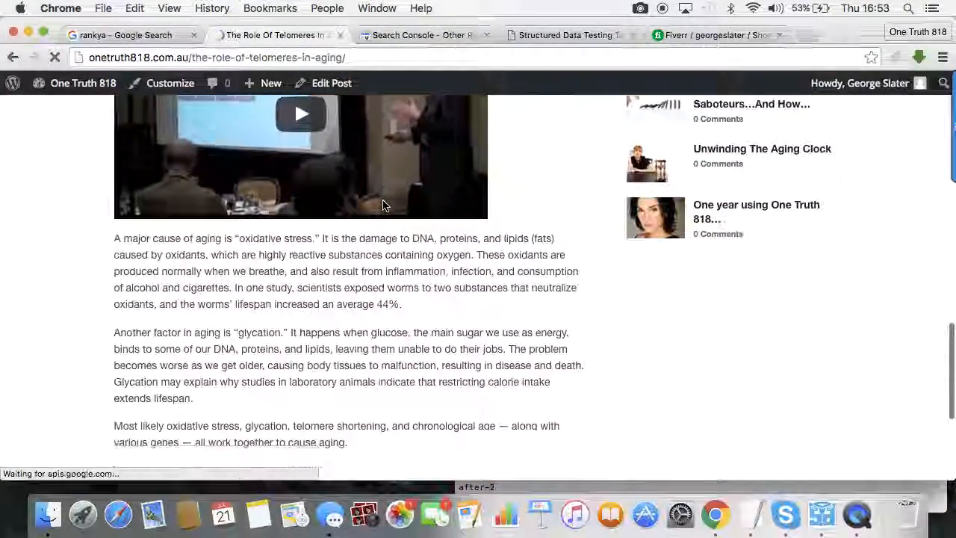
scroll(382, 205, "up", 5)
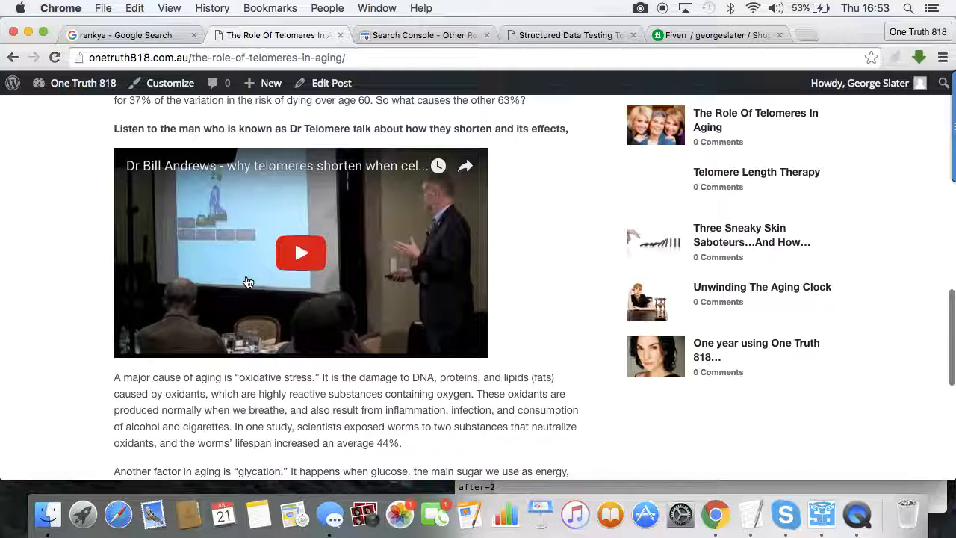
scroll(533, 216, "up", 10)
scroll(533, 221, "up", 5)
- Open the telomeres post for editing, show its OptimizePress Settings, and highlight part of the VideoObject type in the header script
left_click(338, 86)
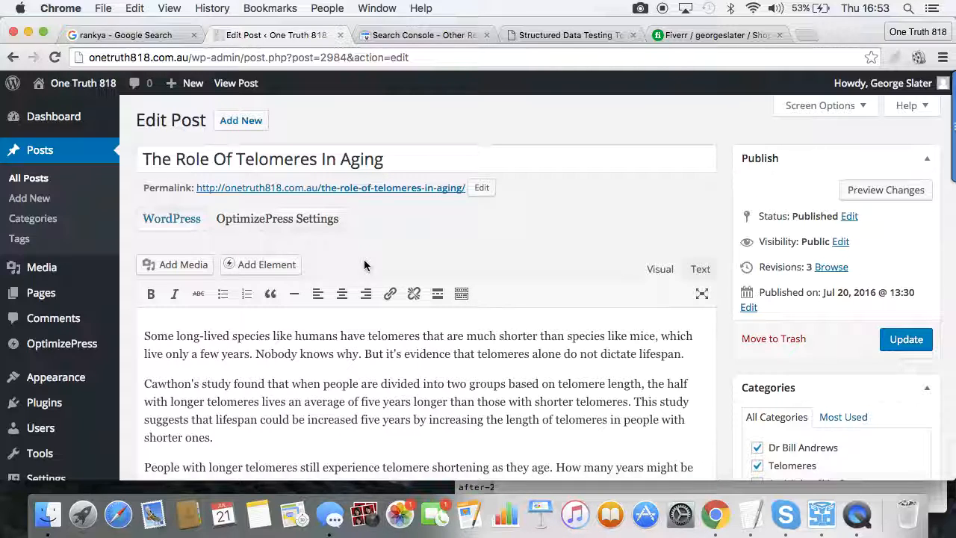
left_click(324, 220)
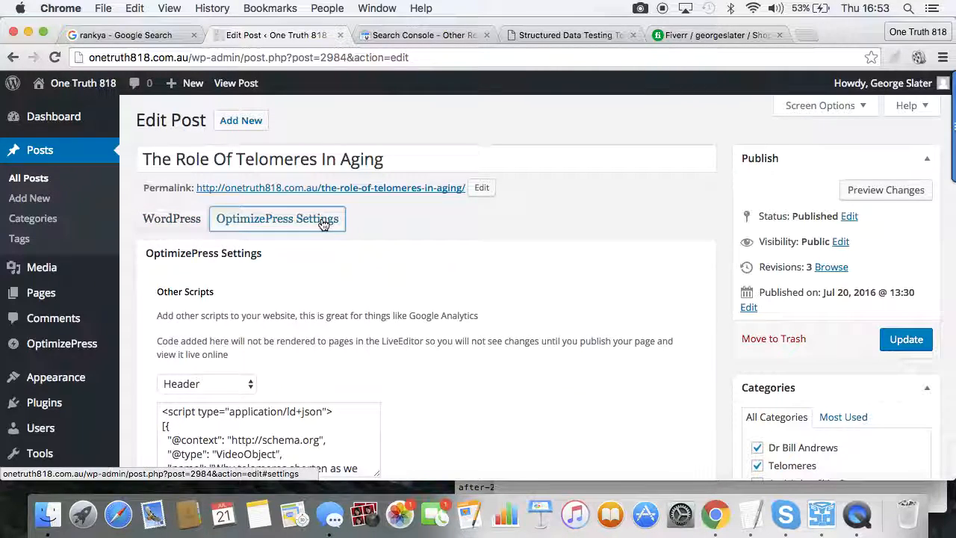
scroll(399, 233, "down", 4)
left_click(323, 292)
left_click_drag(278, 306, 252, 306)
scroll(333, 227, "up", 4)
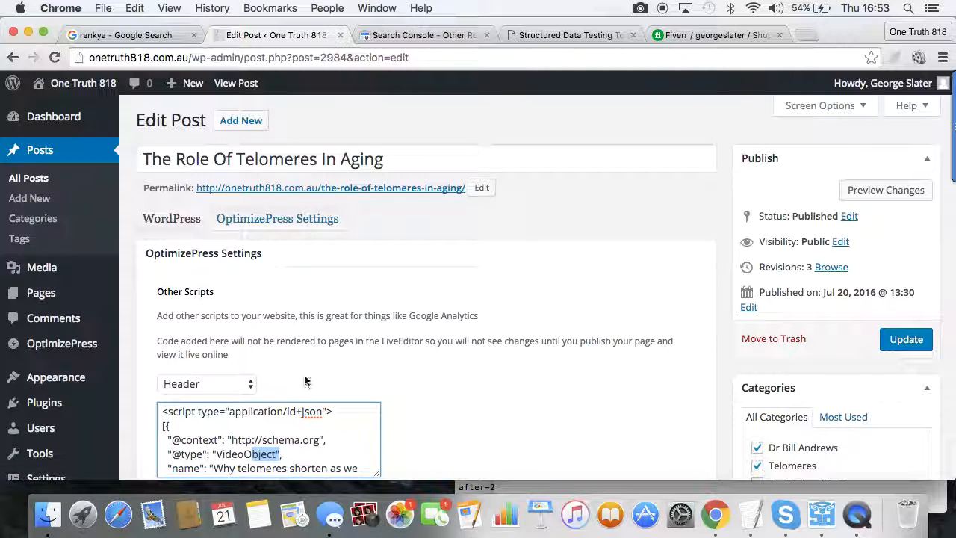
- Add a new script entry below the VideoObject script in the post's Other Scripts and set its placement to Header
scroll(314, 338, "down", 3)
scroll(386, 337, "down", 3)
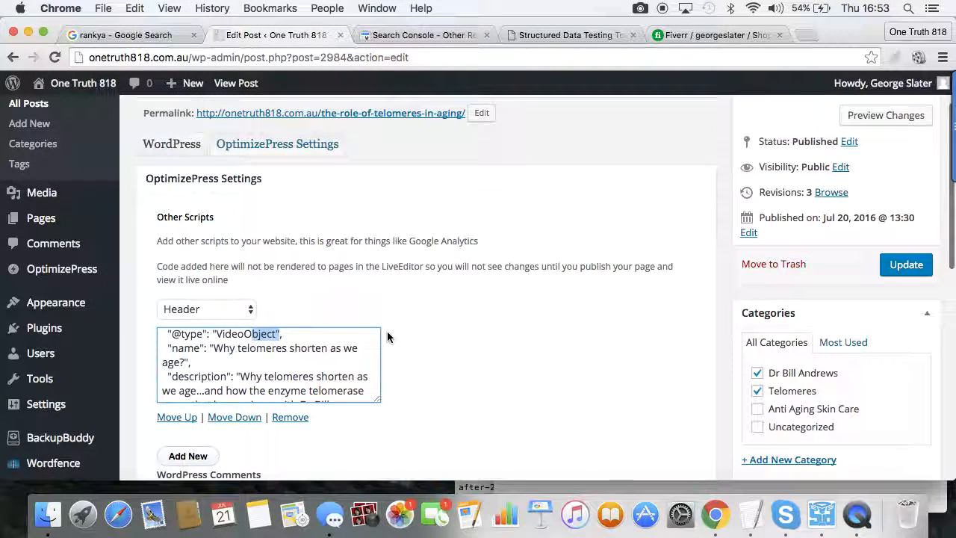
scroll(467, 352, "down", 5)
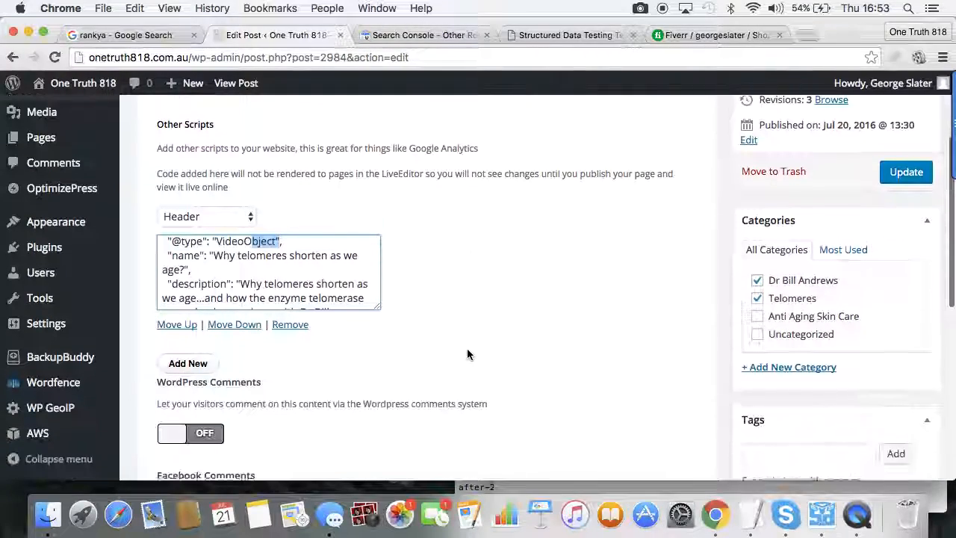
left_click(200, 345)
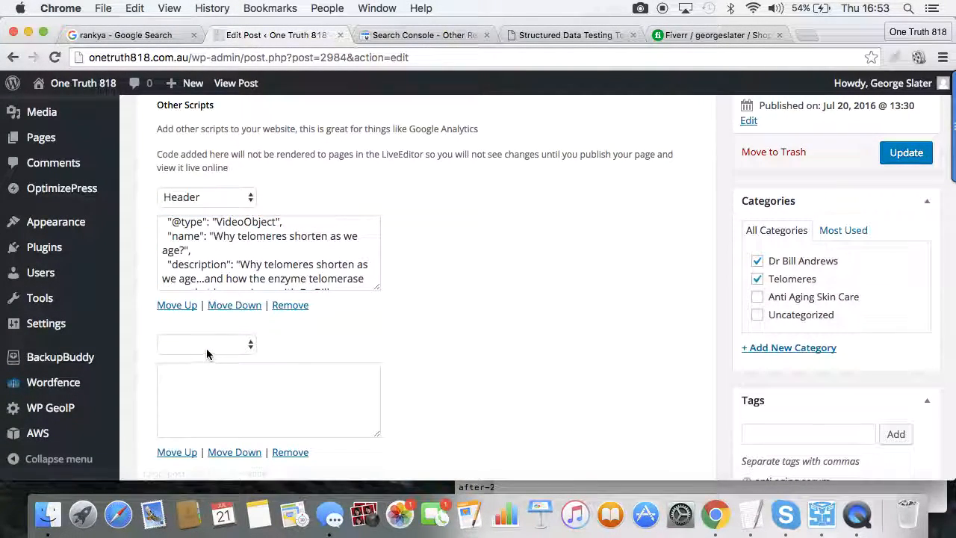
left_click(207, 345)
left_click(207, 347)
- Switch to TextEdit, look over the Events.txt and video-case-study-page JSON-LD scripts, and return to the post's empty script field in Chrome
key("super+Tab")
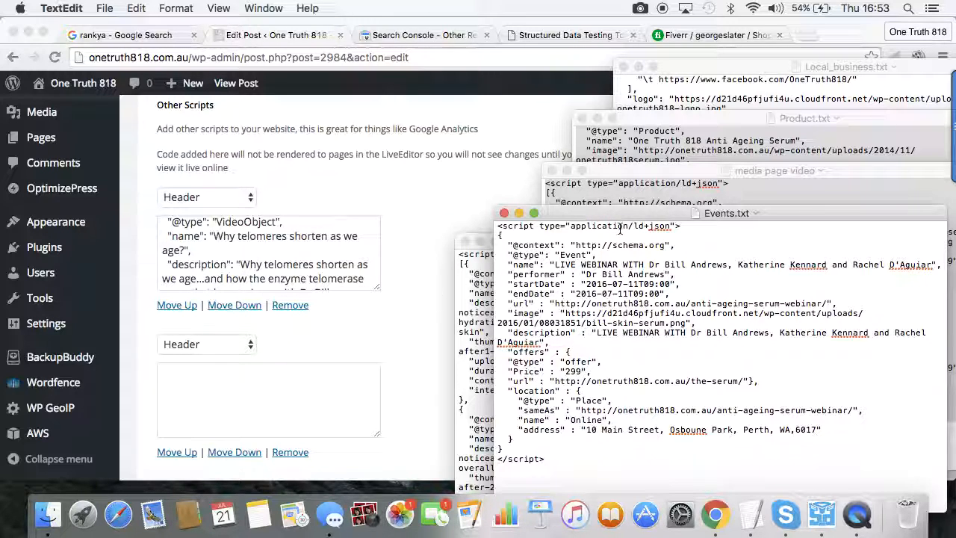
left_click_drag(610, 215, 769, 283)
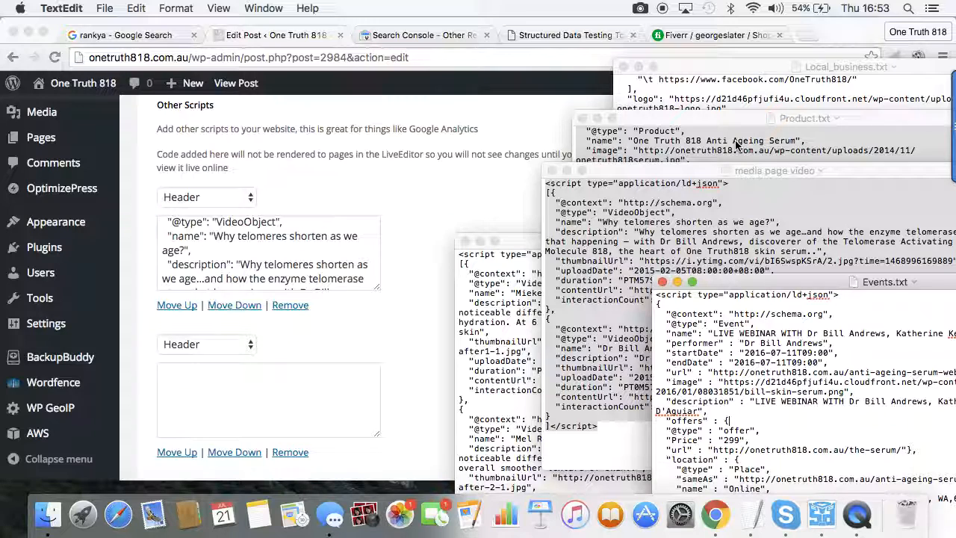
left_click(523, 250)
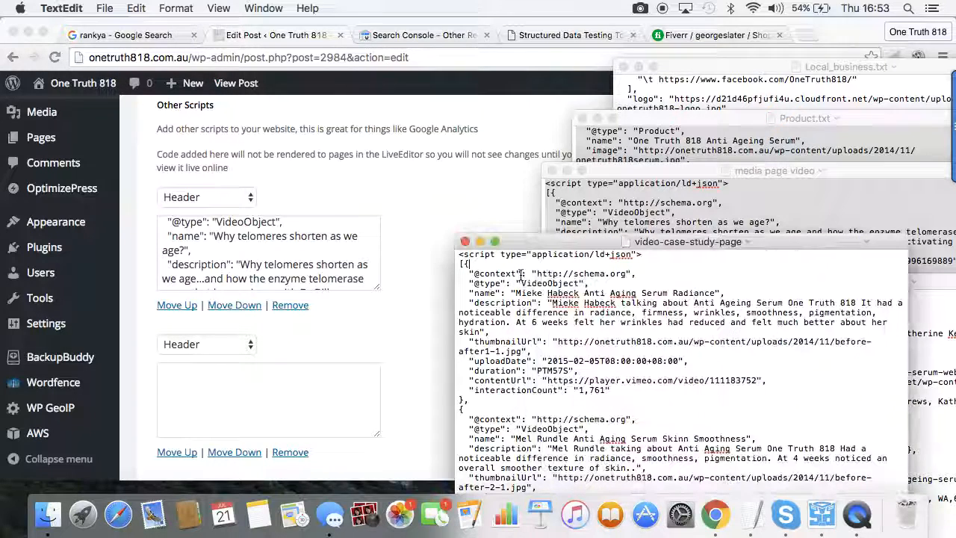
left_click(512, 202)
left_click(274, 409)
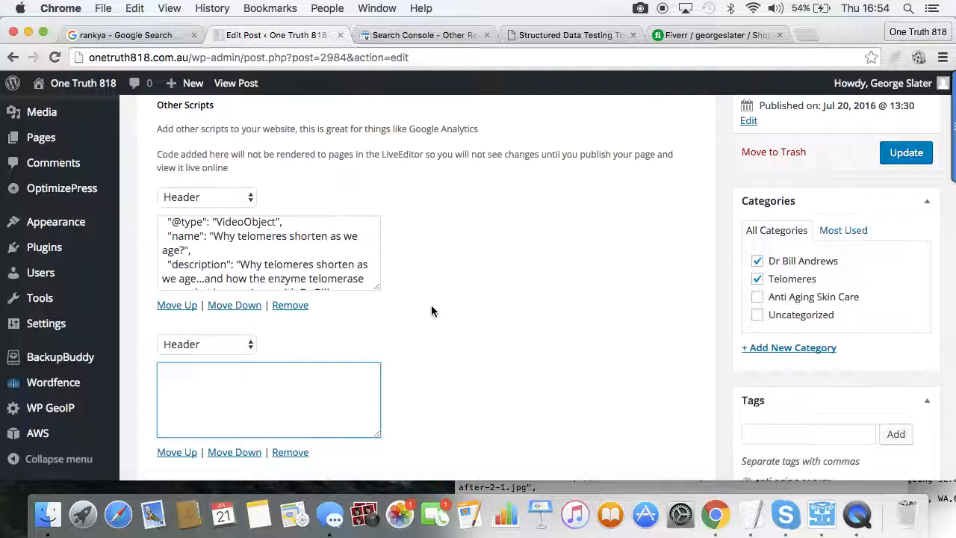
left_click(898, 155)
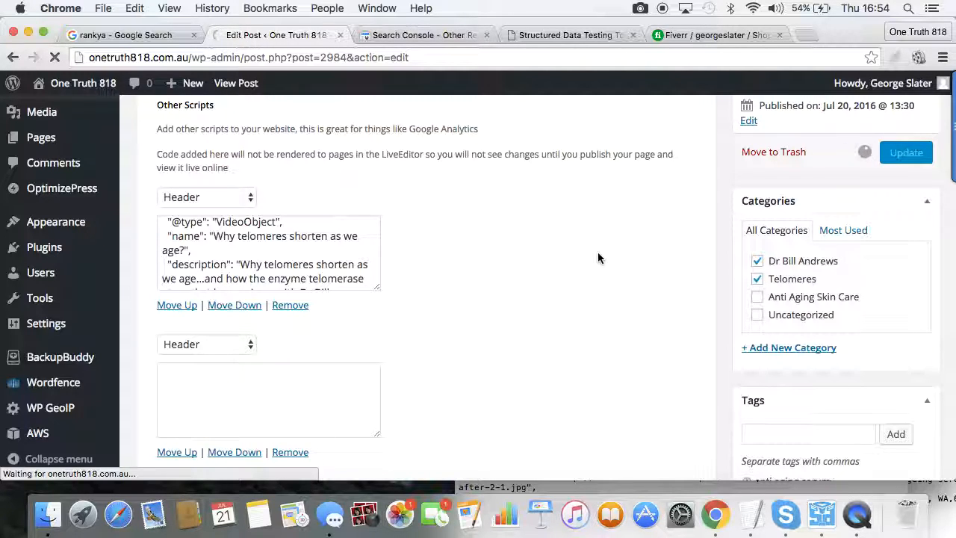
left_click(581, 33)
left_click(846, 144)
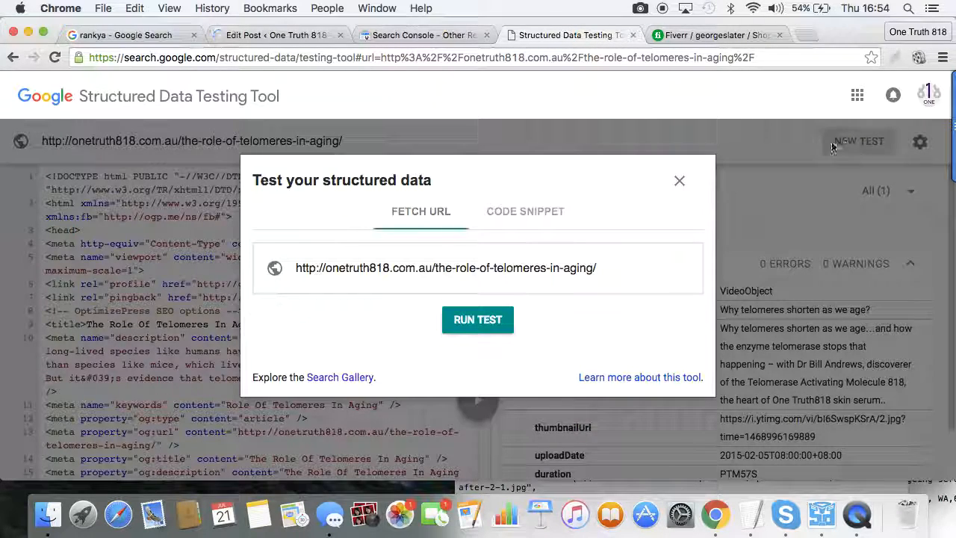
left_click(487, 322)
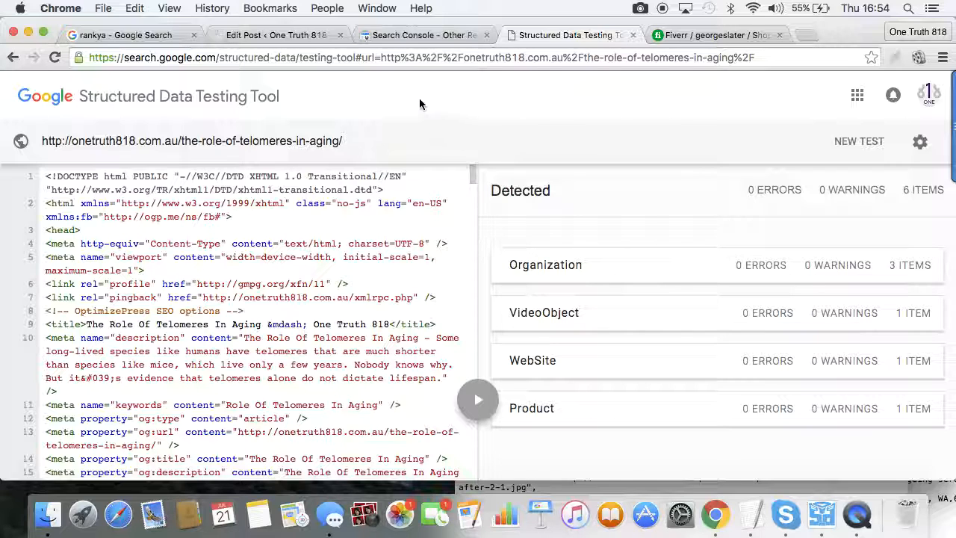
- Return to WordPress, list all pages, and open the Home page in the Live Editor
left_click(292, 35)
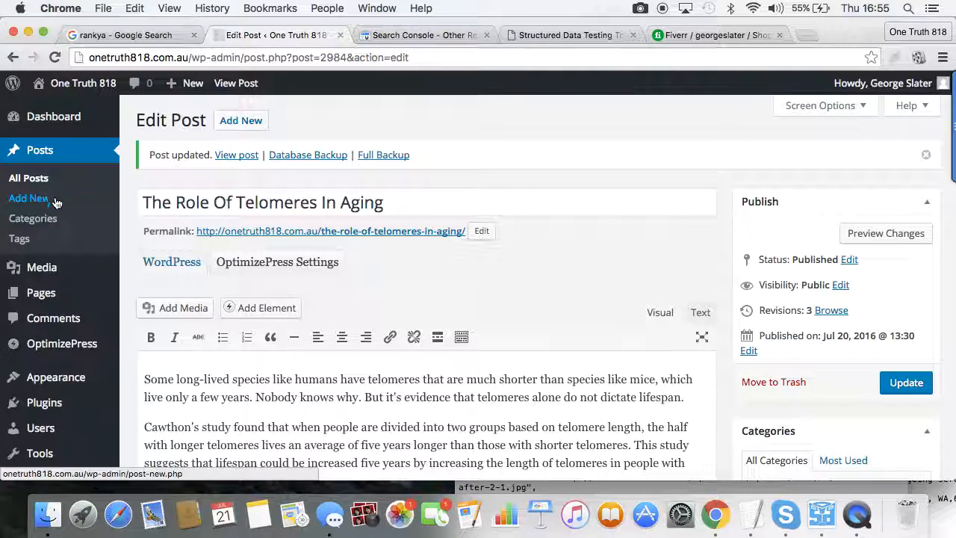
left_click(49, 297)
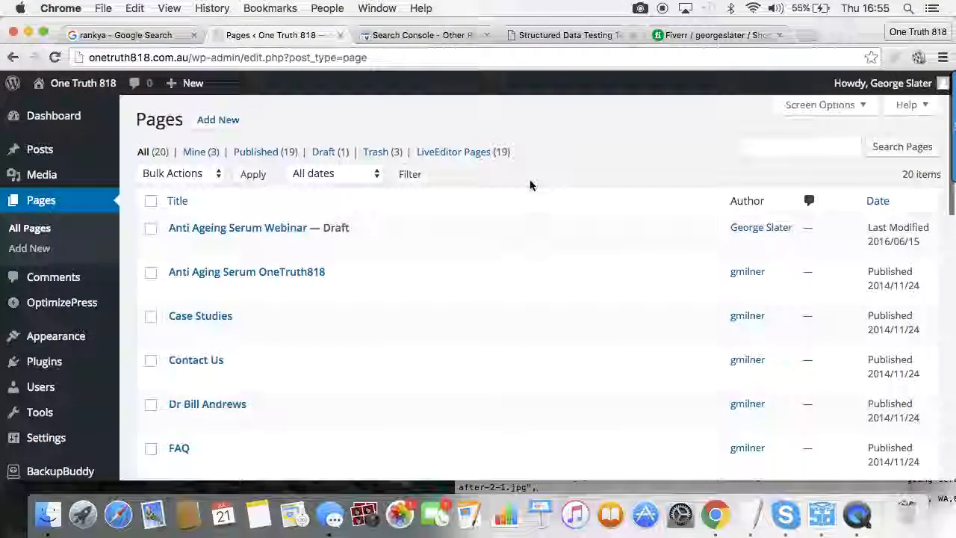
scroll(530, 186, "down", 1)
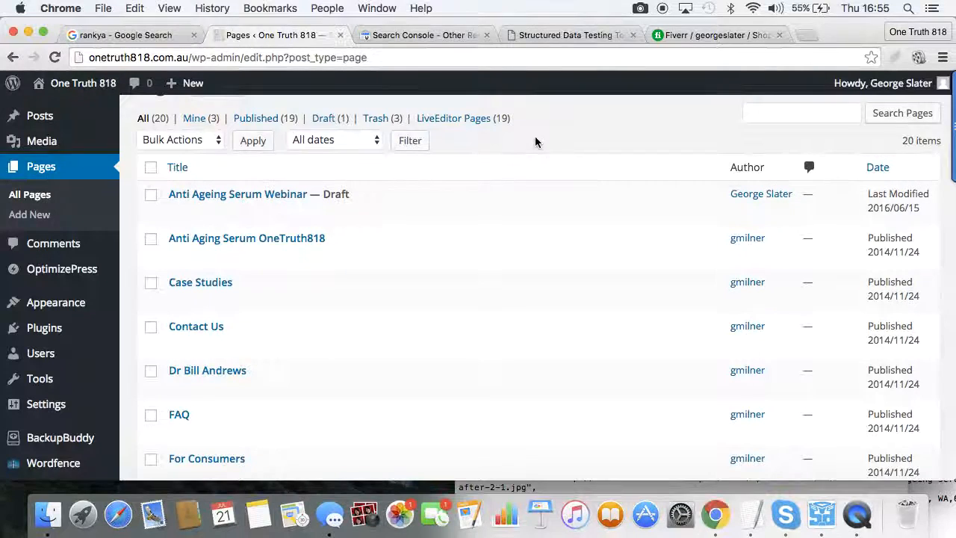
scroll(535, 142, "down", 10)
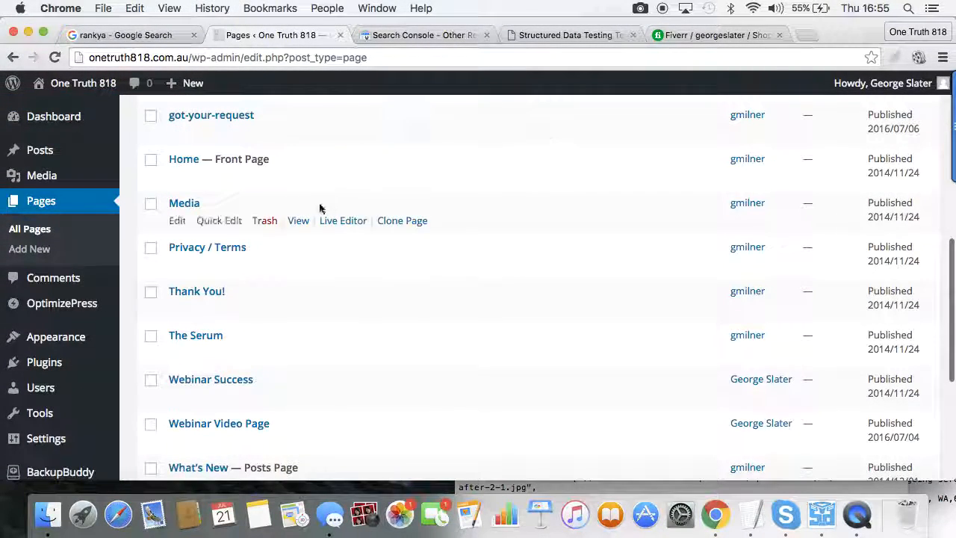
left_click(344, 181)
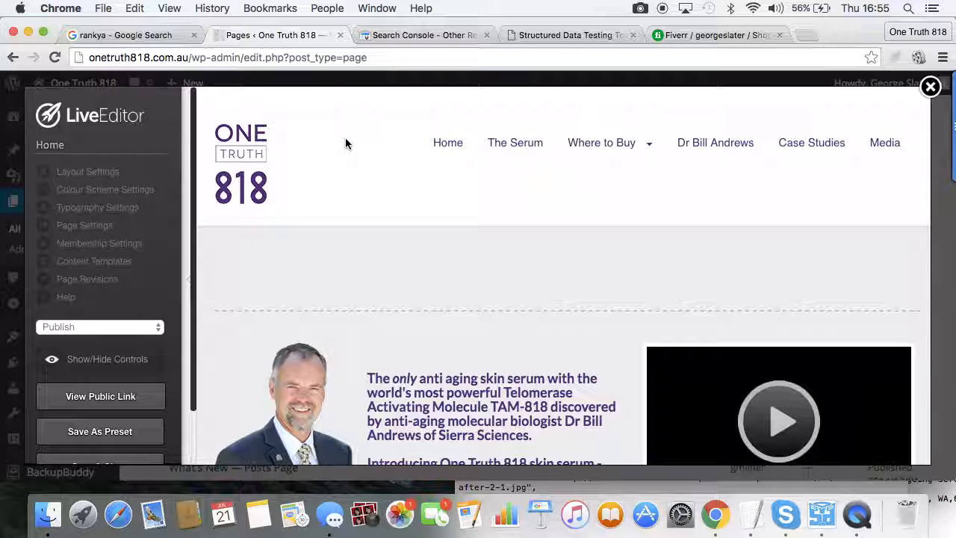
- Open the Home page's Page Settings, expand Other Scripts, and look through the font link, Custom CSS and Facebook Pixel entries
left_click(106, 228)
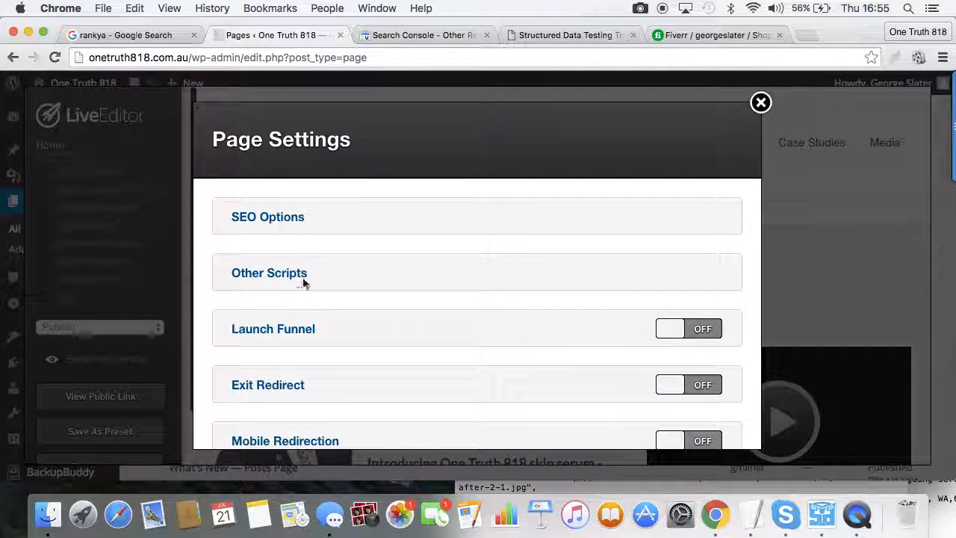
left_click(301, 276)
scroll(356, 331, "down", 2)
scroll(356, 331, "down", 4)
scroll(356, 335, "down", 2)
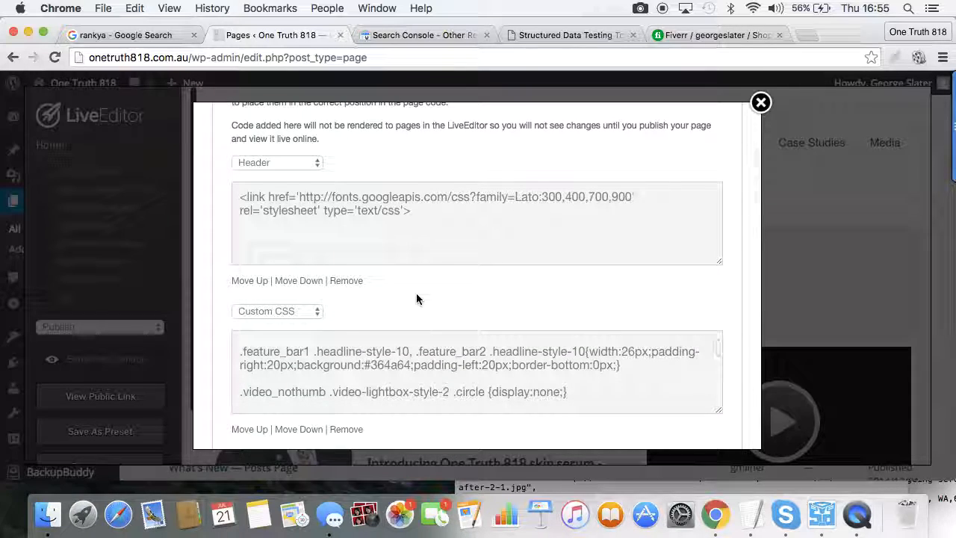
scroll(416, 299, "down", 8)
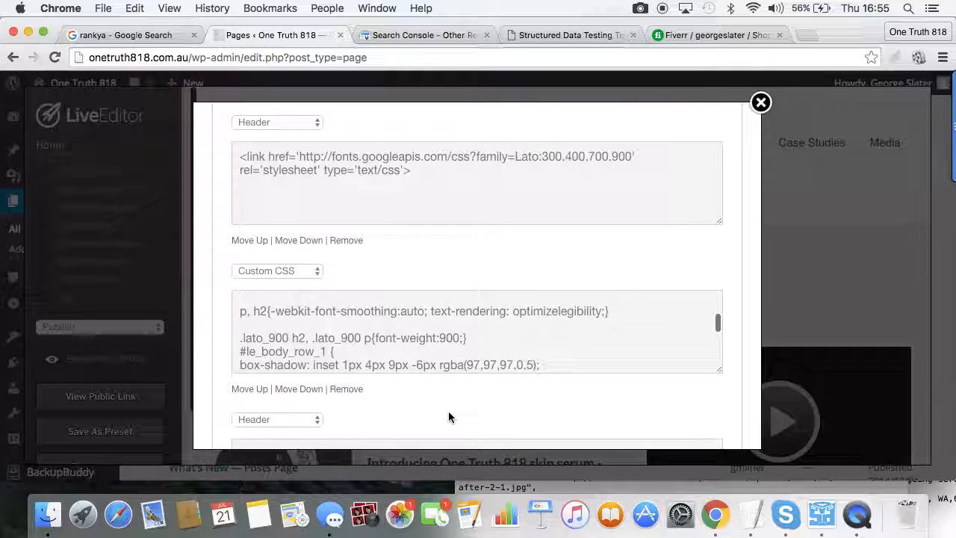
scroll(448, 416, "down", 5)
scroll(715, 363, "down", 3)
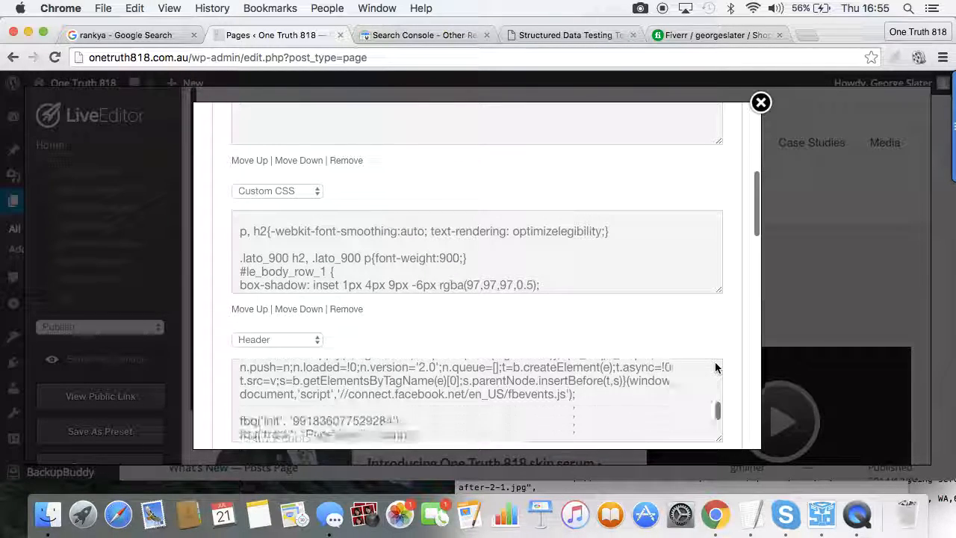
scroll(715, 363, "down", 3)
- Glance at the JSON-LD files in TextEdit, and review the Home page's Product, HealthAndBeautyBusiness, Event and VideoObject header scripts
key("super+Tab")
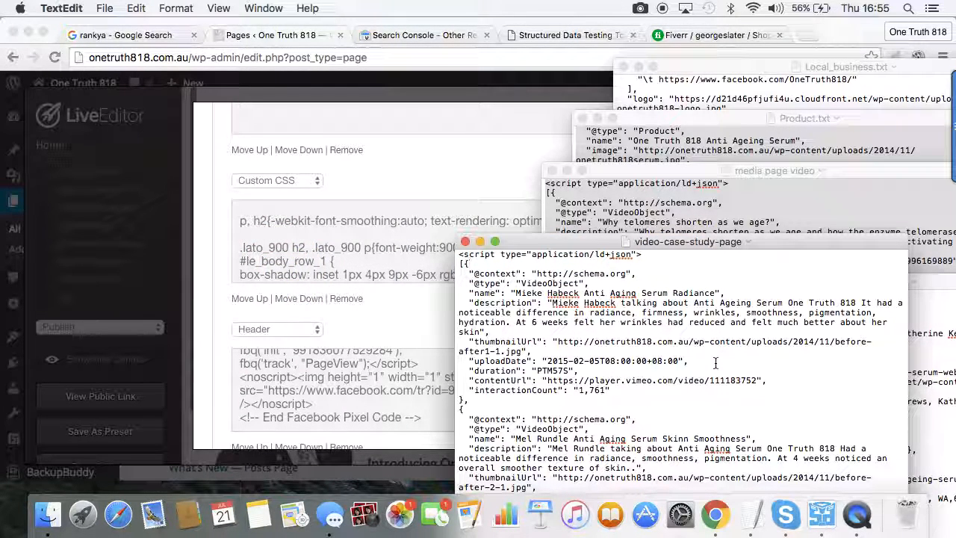
left_click(520, 174)
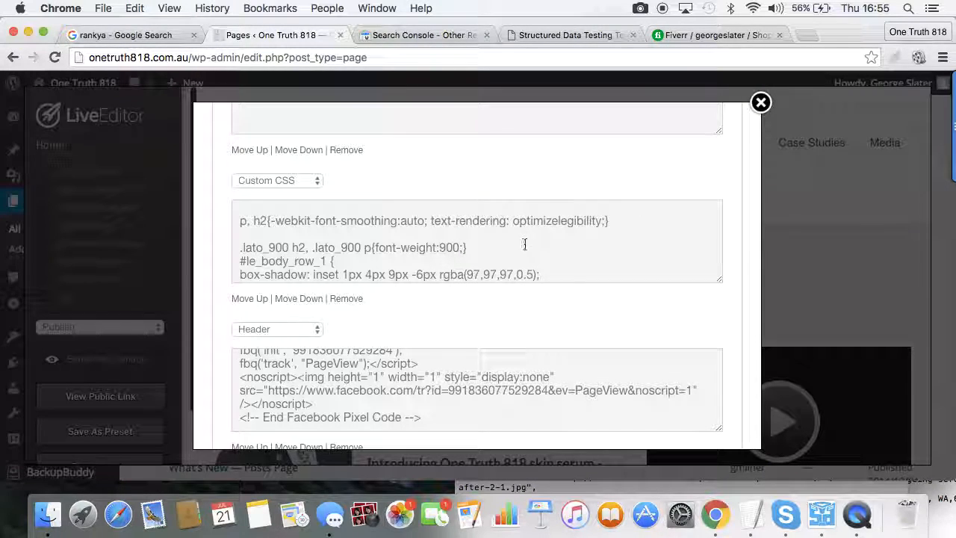
scroll(746, 253, "down", 10)
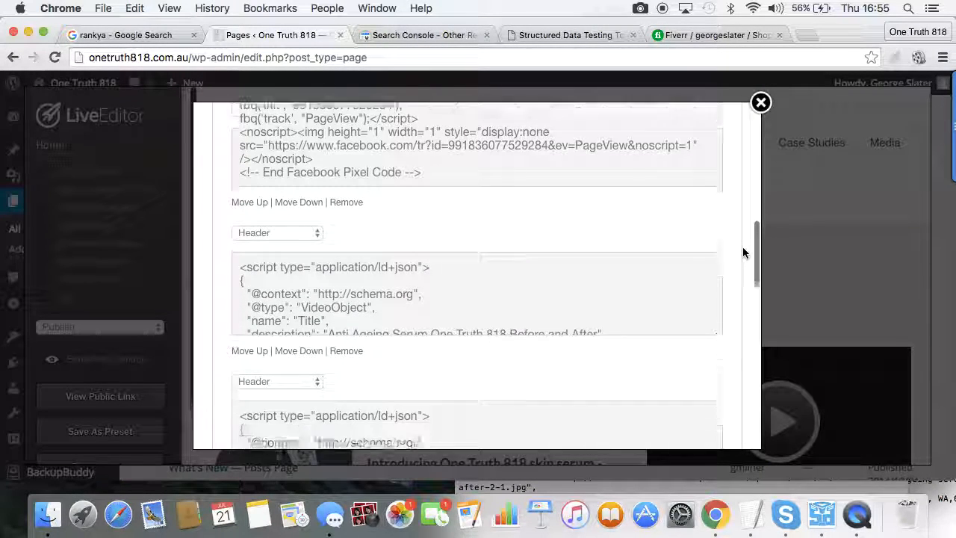
scroll(743, 252, "down", 5)
scroll(742, 252, "up", 3)
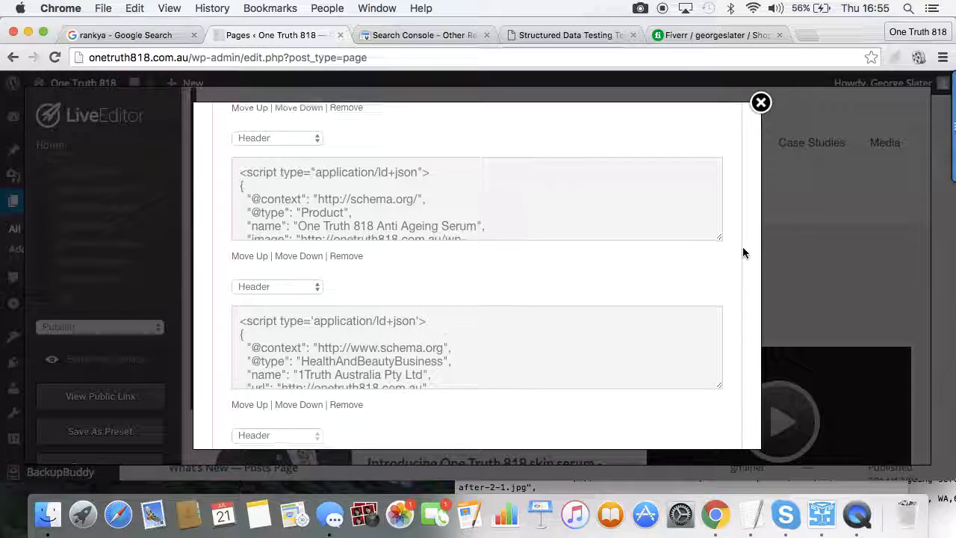
scroll(743, 252, "down", 3)
scroll(743, 252, "down", 3)
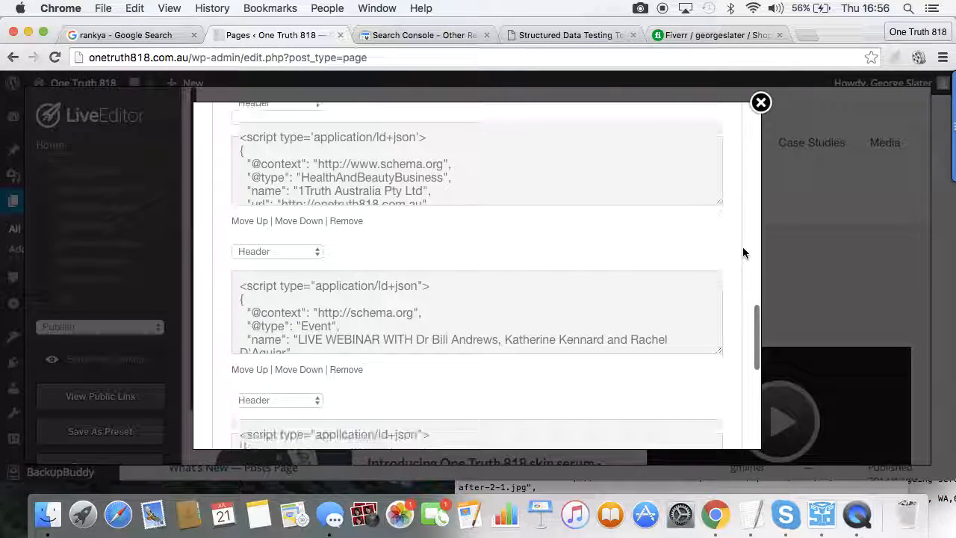
scroll(743, 252, "down", 2)
scroll(743, 253, "down", 1)
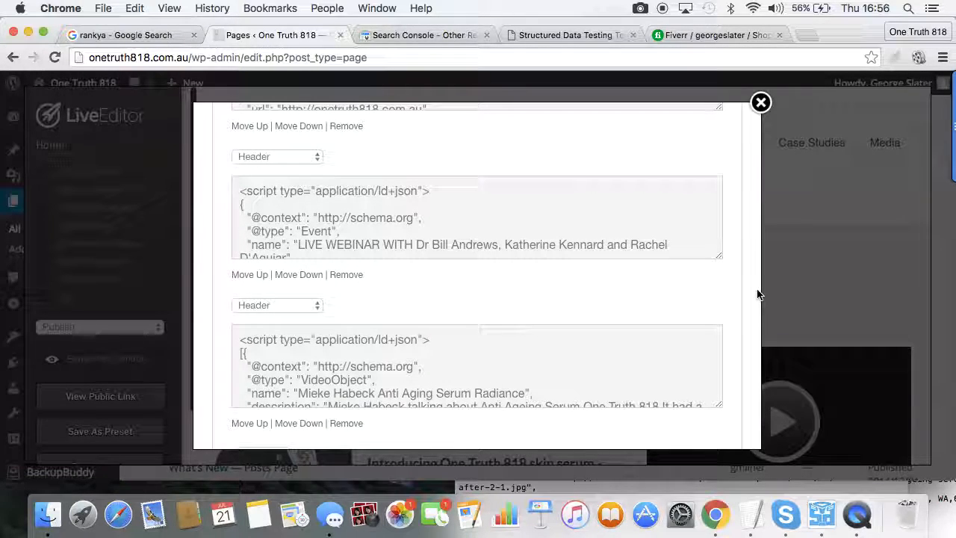
scroll(758, 292, "down", 2)
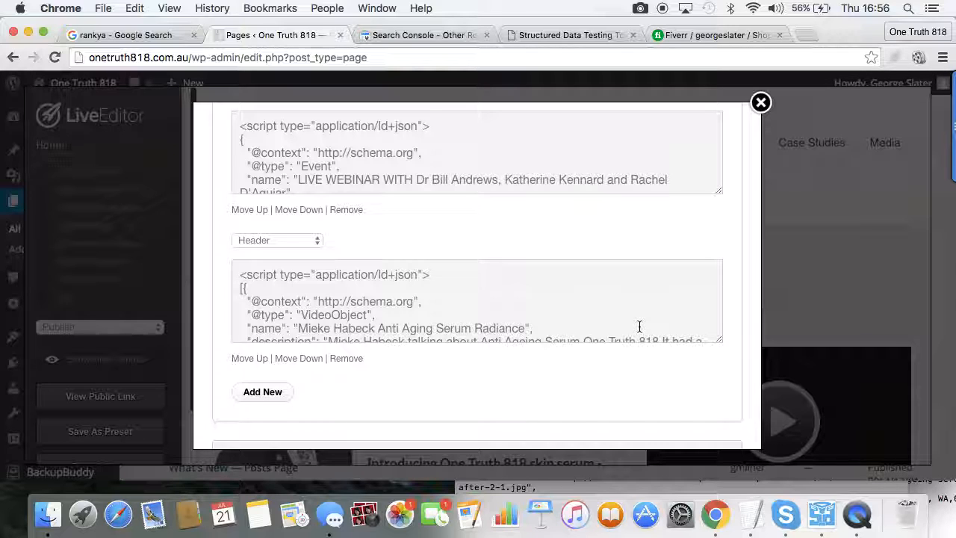
scroll(640, 326, "down", 1)
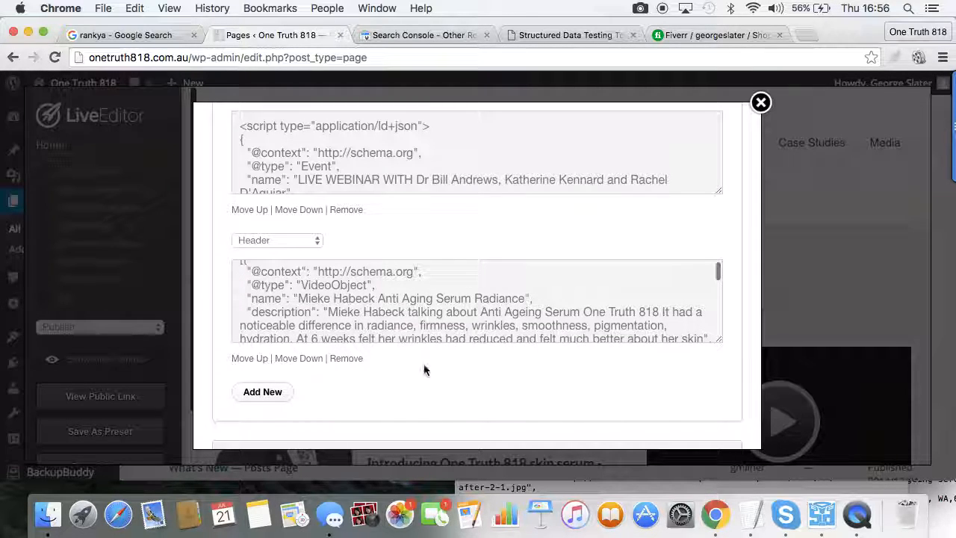
- Add an empty Header script entry below the case-study VideoObject script and check the matching source text in TextEdit
left_click(263, 393)
left_click(288, 397)
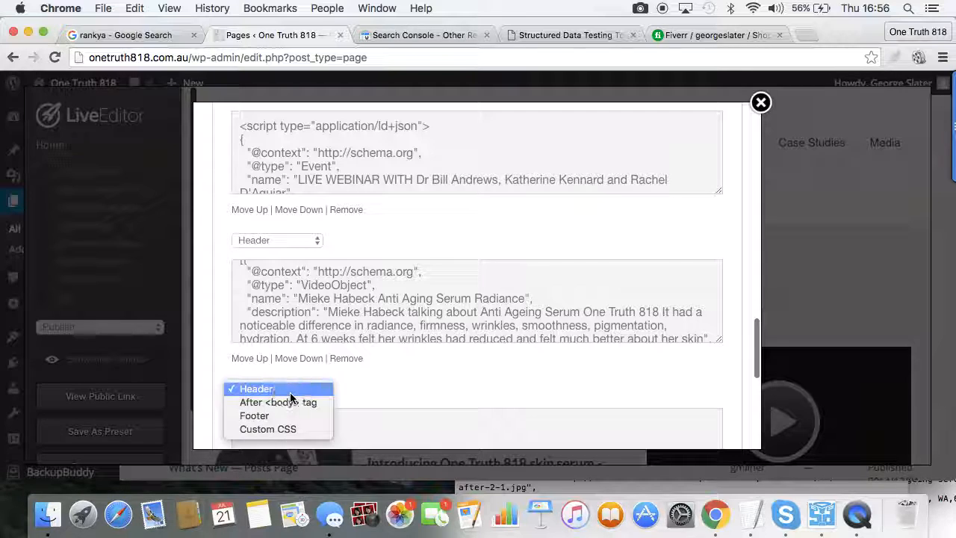
left_click(290, 396)
left_click(297, 423)
left_click(348, 312)
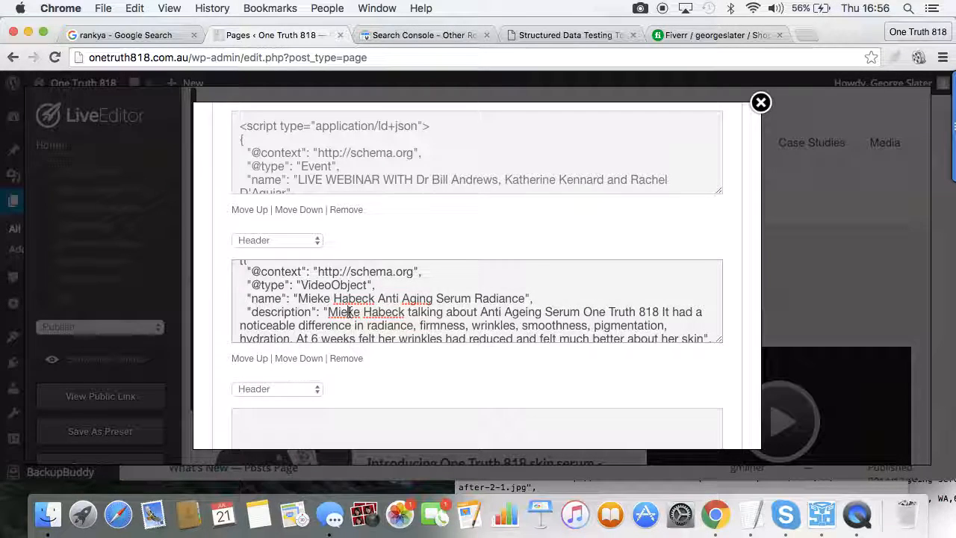
key("super+Tab")
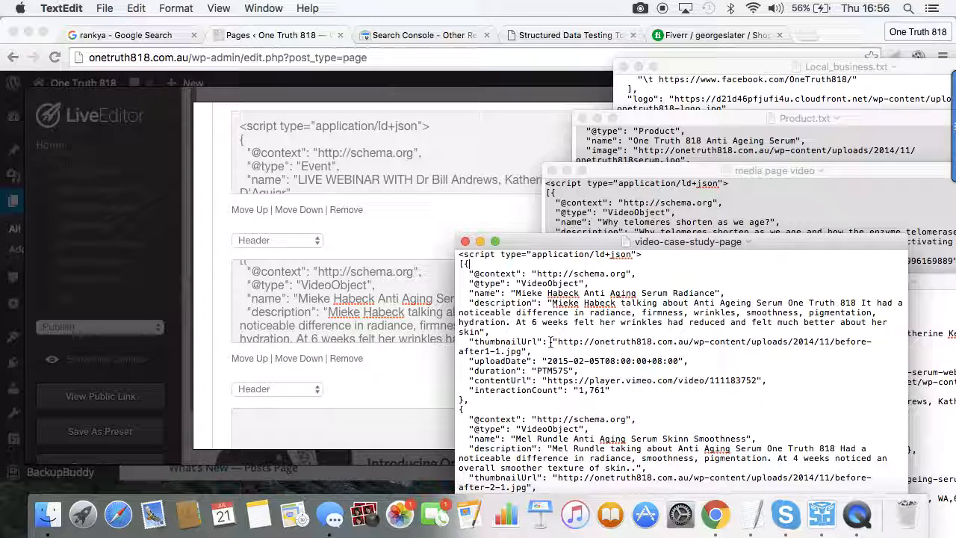
key("super+Tab")
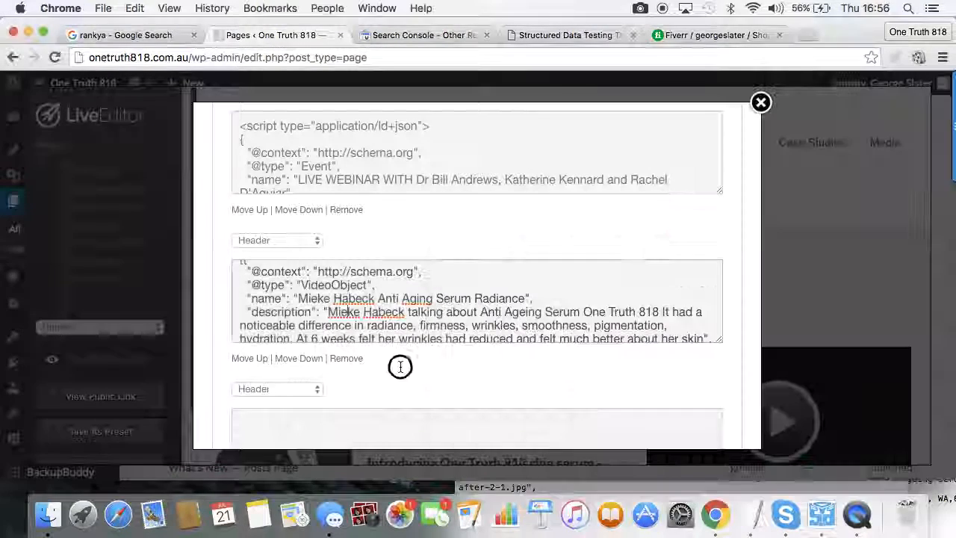
left_click(403, 410)
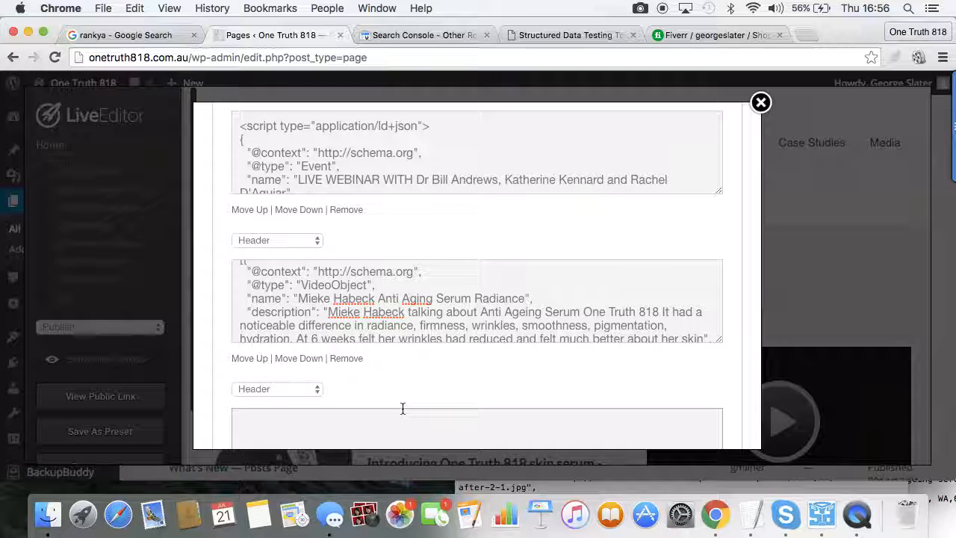
- Look at the end of the Page Settings and remove the empty script entry
scroll(426, 405, "down", 10)
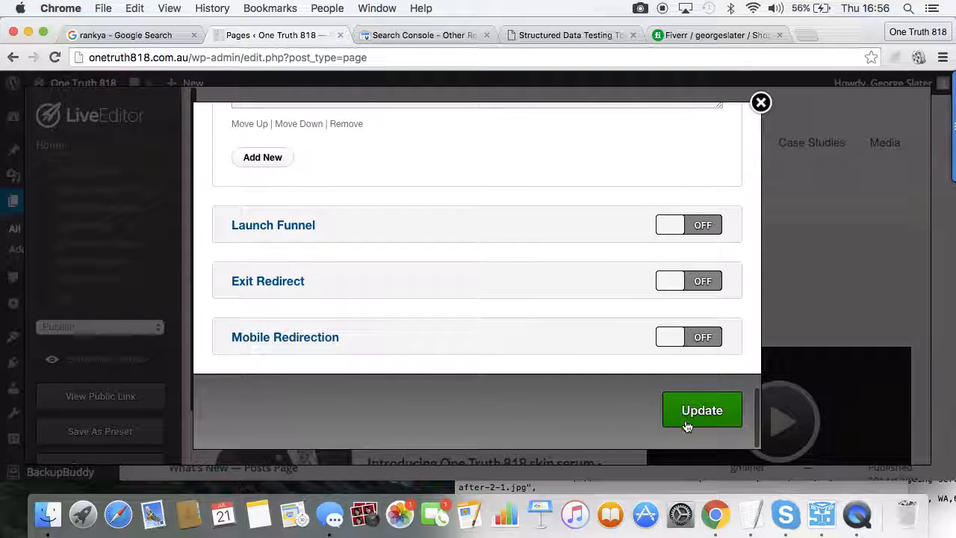
scroll(588, 183, "up", 3)
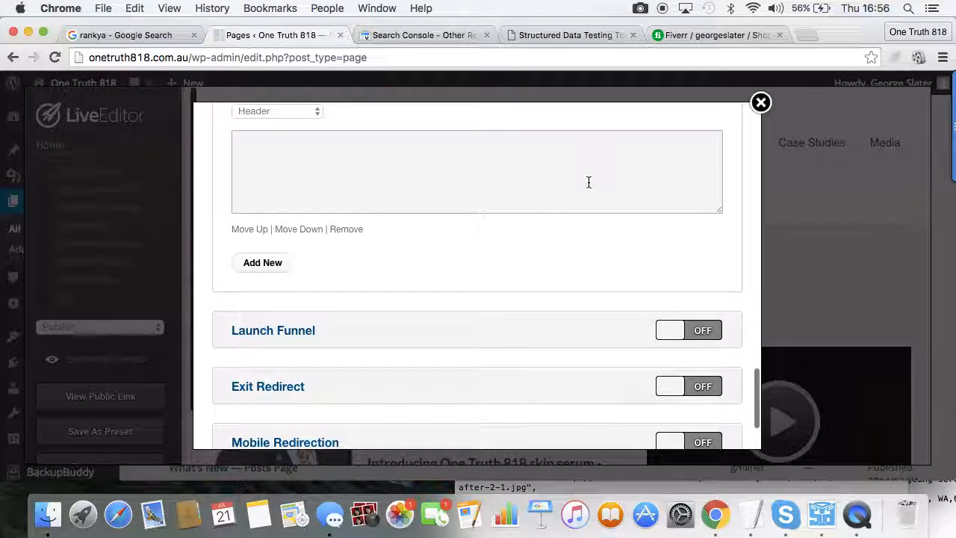
left_click(351, 232)
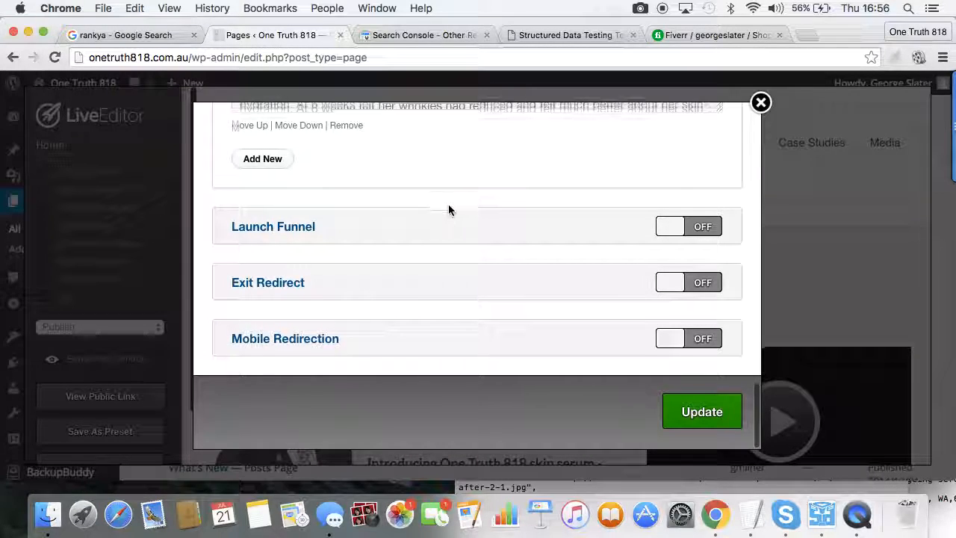
- Close the Home page's Page Settings without updating them, and save and close the page in LiveEditor
scroll(448, 206, "up", 2)
scroll(448, 209, "up", 10)
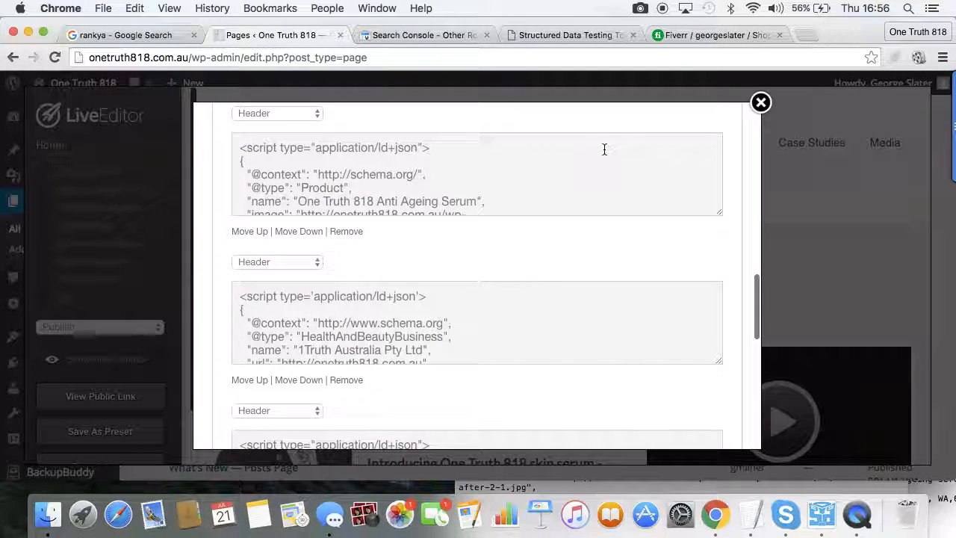
left_click(757, 104)
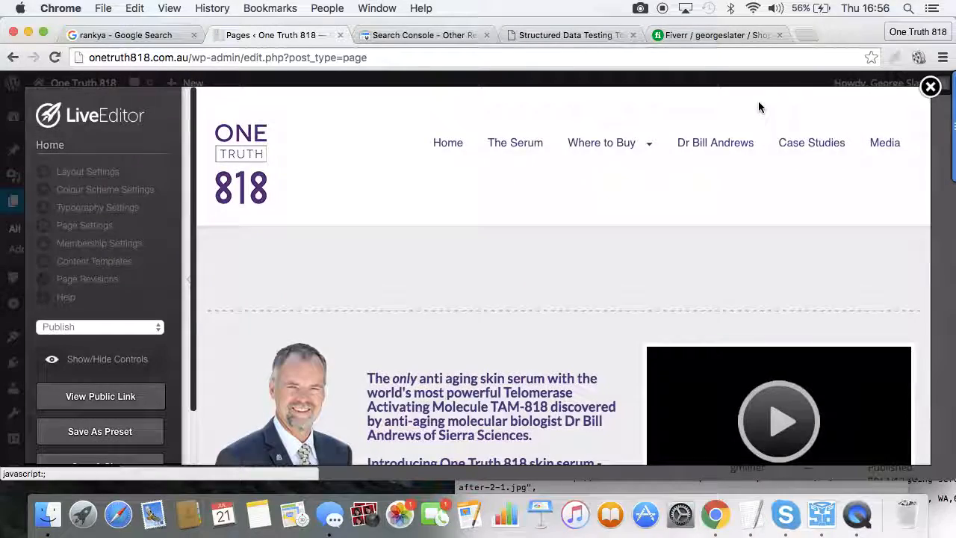
scroll(154, 305, "down", 5)
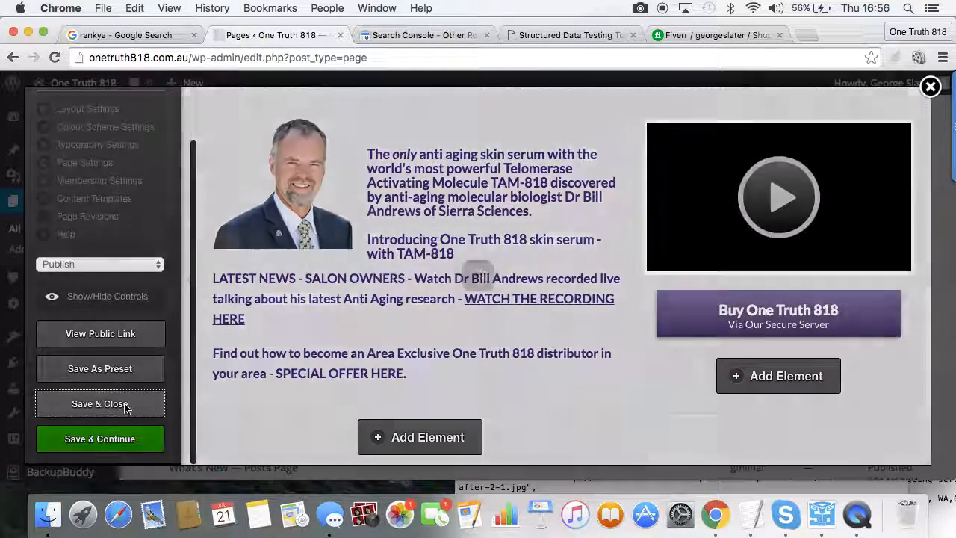
left_click(126, 404)
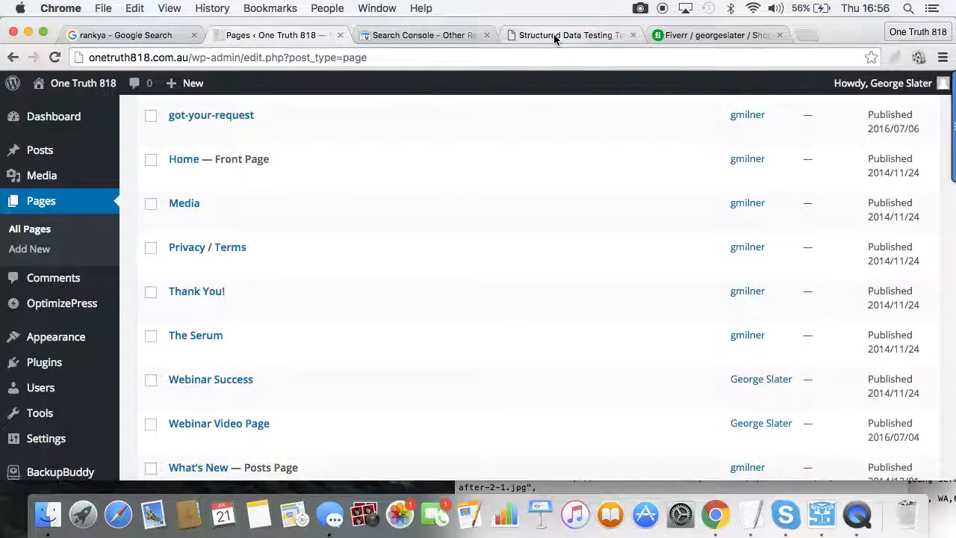
left_click(555, 38)
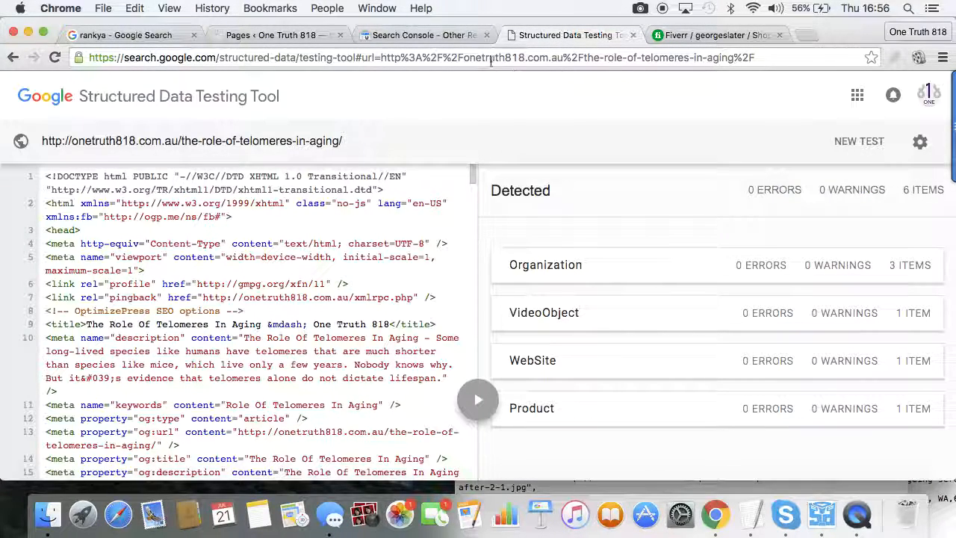
left_click(853, 152)
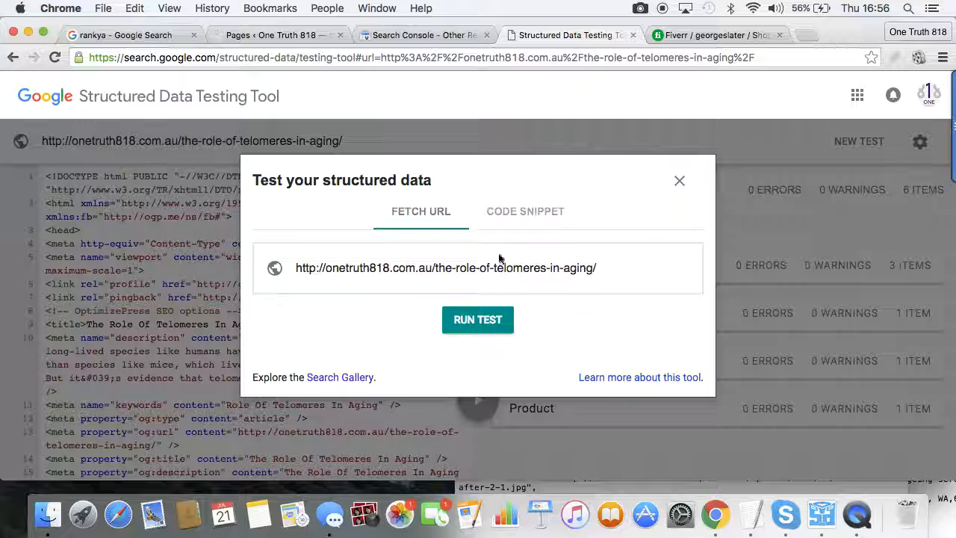
left_click_drag(436, 267, 607, 267)
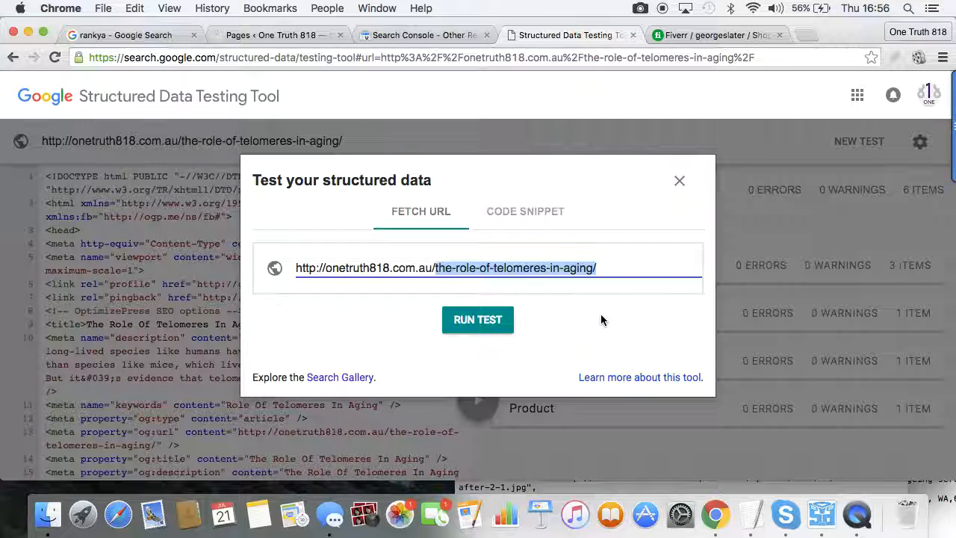
key("BackSpace")
left_click(505, 318)
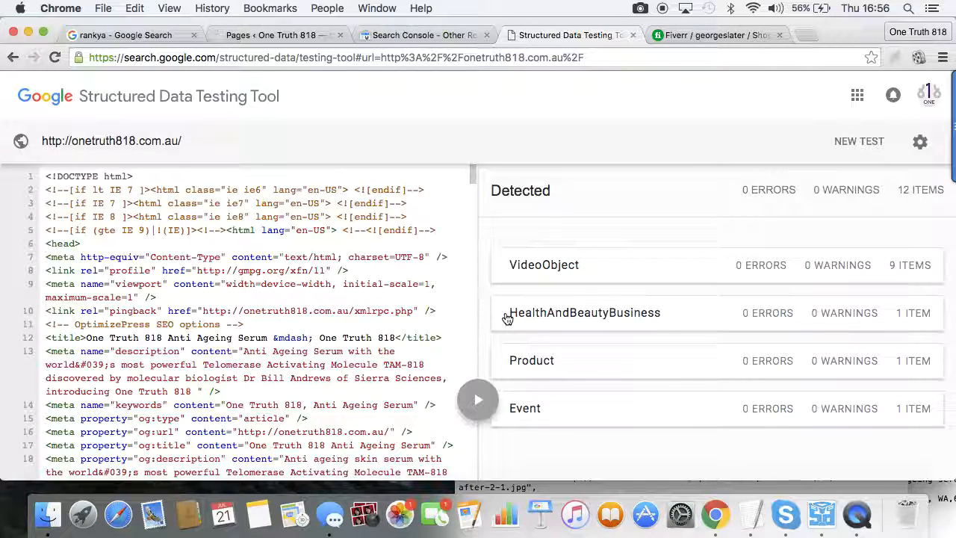
- Examine the detected HealthAndBeautyBusiness item's social links, logo, description, address, geo and contact fields, and return to the detected list
left_click(921, 312)
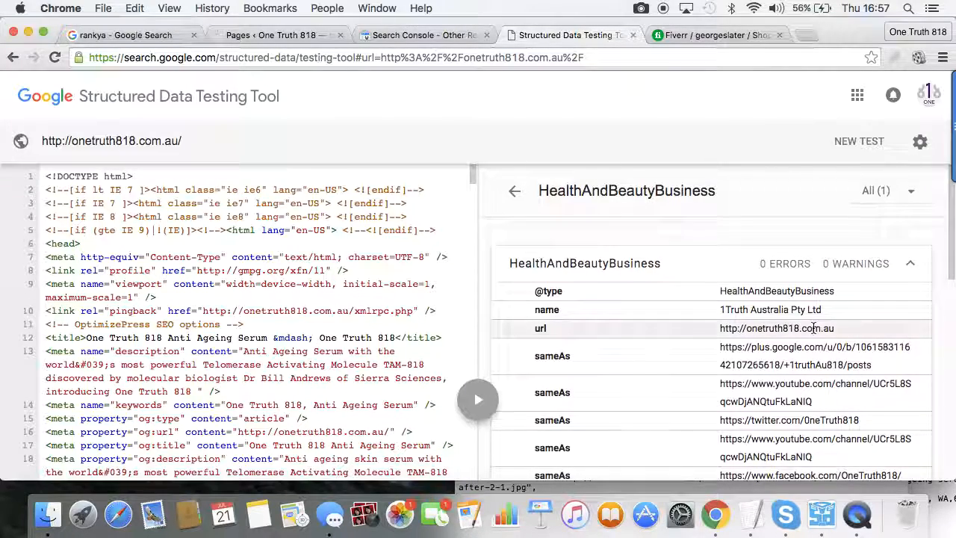
scroll(813, 326, "down", 10)
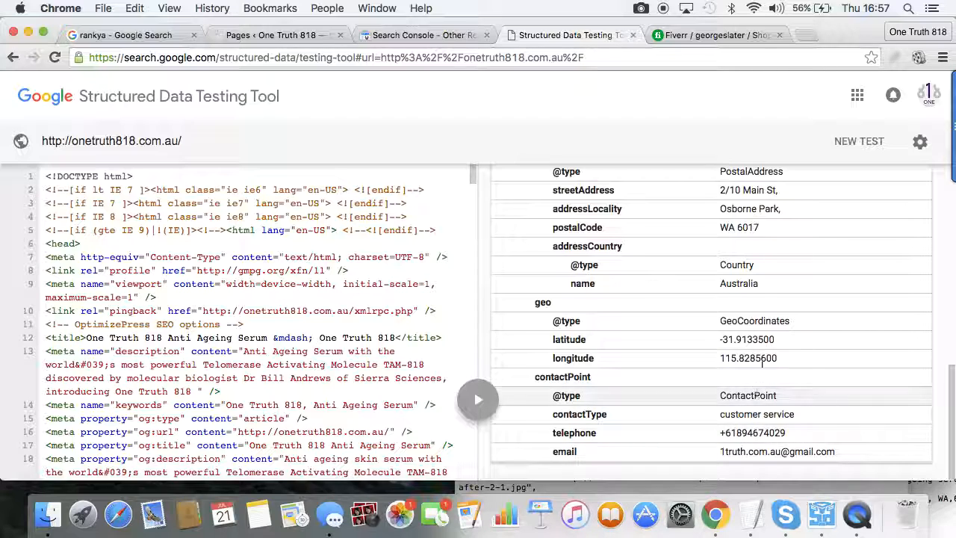
scroll(779, 275, "up", 5)
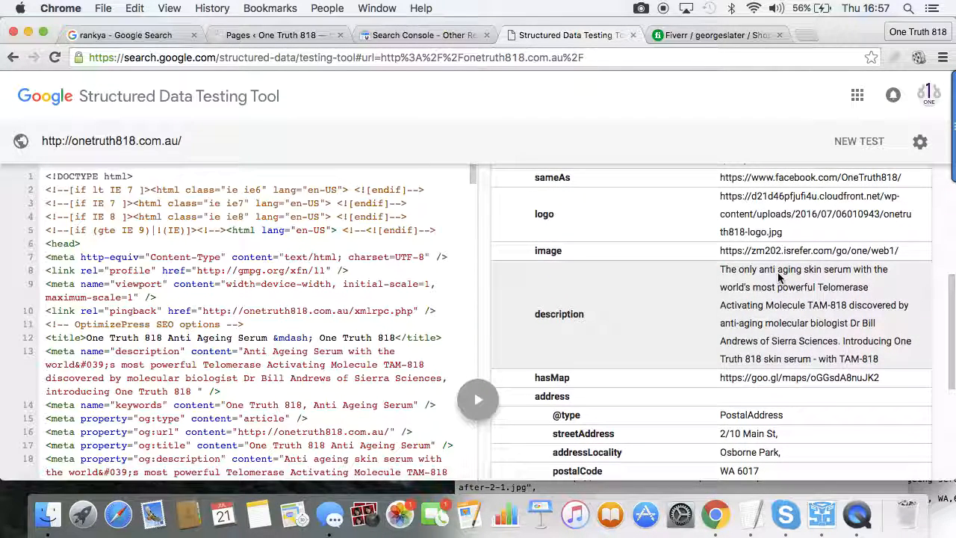
scroll(723, 299, "down", 3)
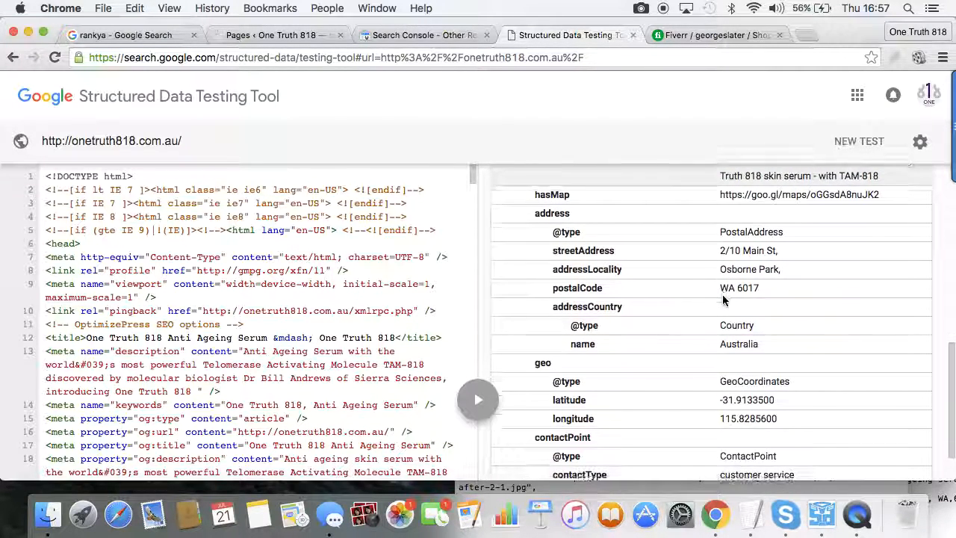
scroll(723, 299, "up", 6)
scroll(723, 299, "up", 2)
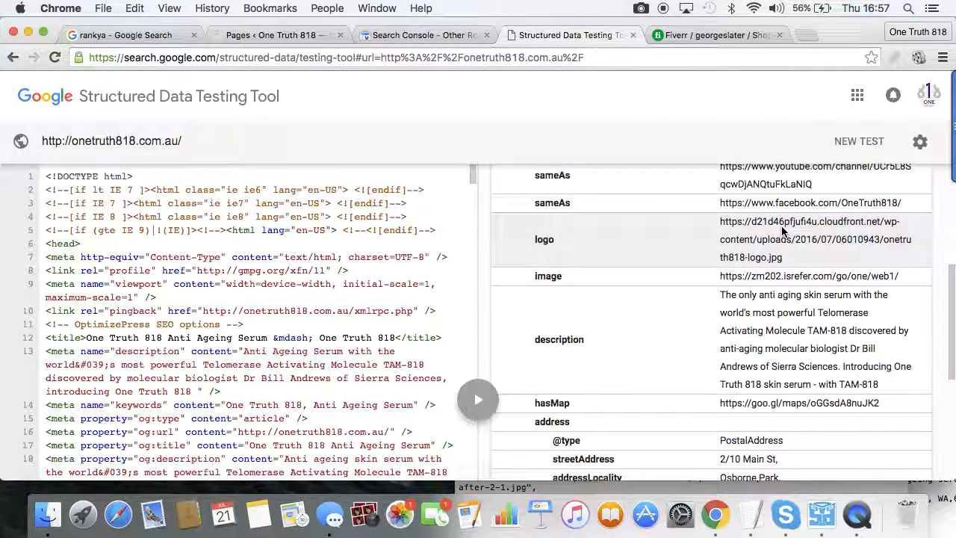
scroll(680, 242, "up", 5)
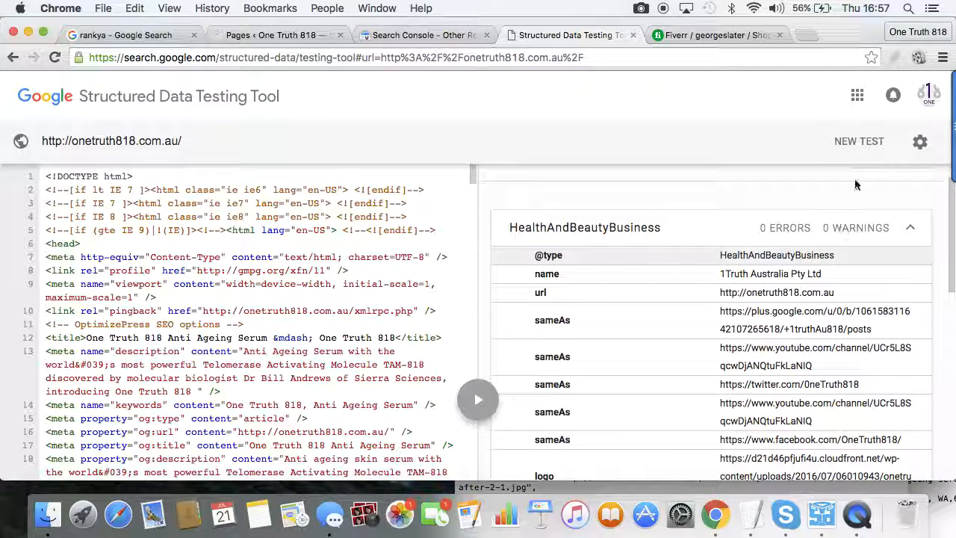
left_click(910, 227)
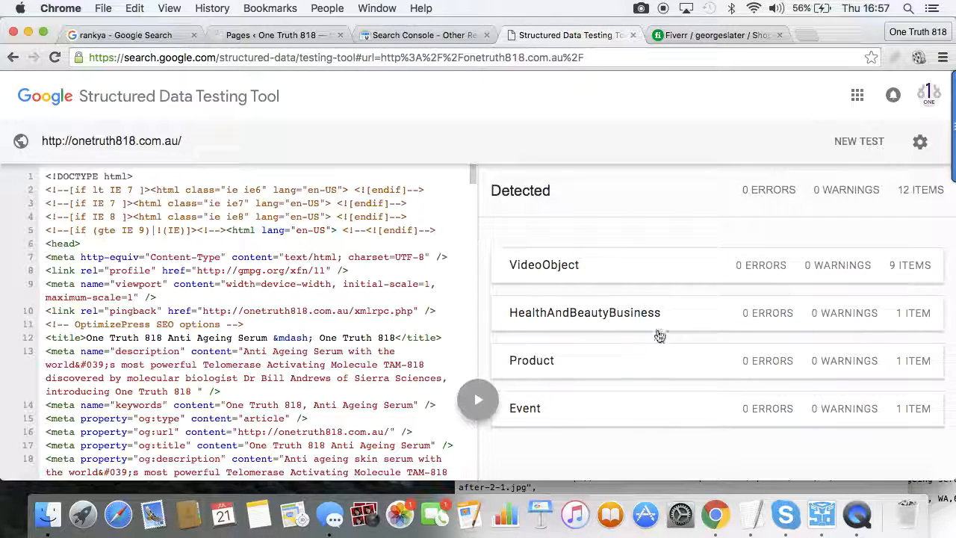
- Look through the detected VideoObject items, expanding the first one to check its fields, and return to the detected list
left_click(890, 265)
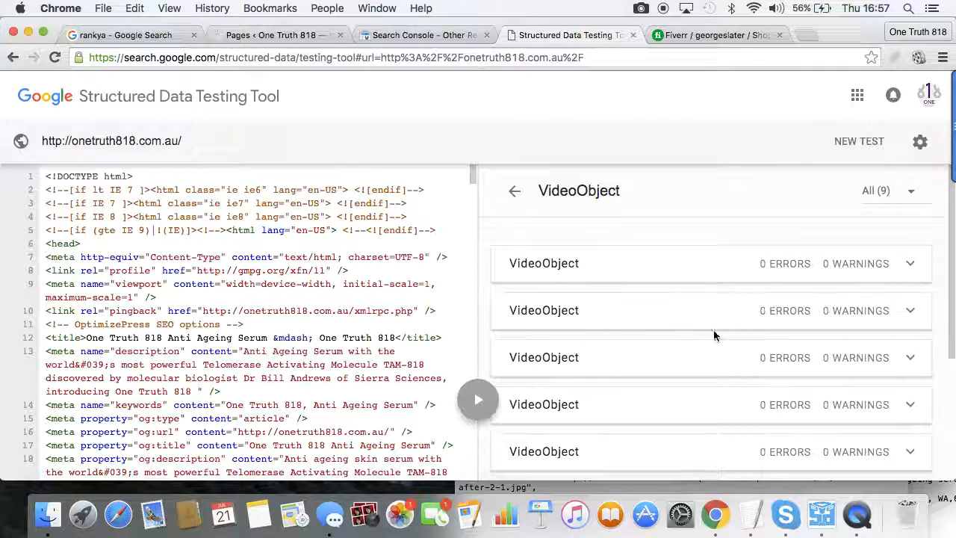
left_click(907, 267)
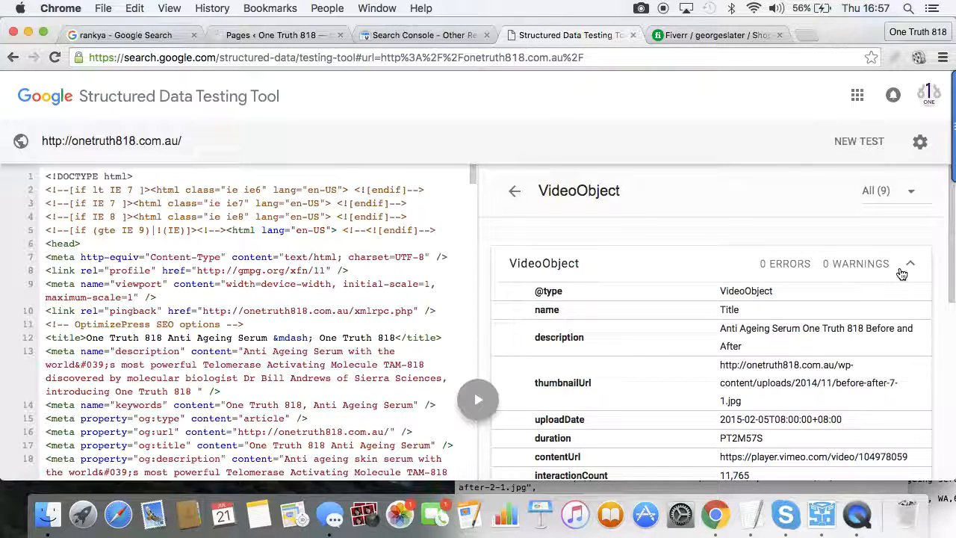
left_click(908, 265)
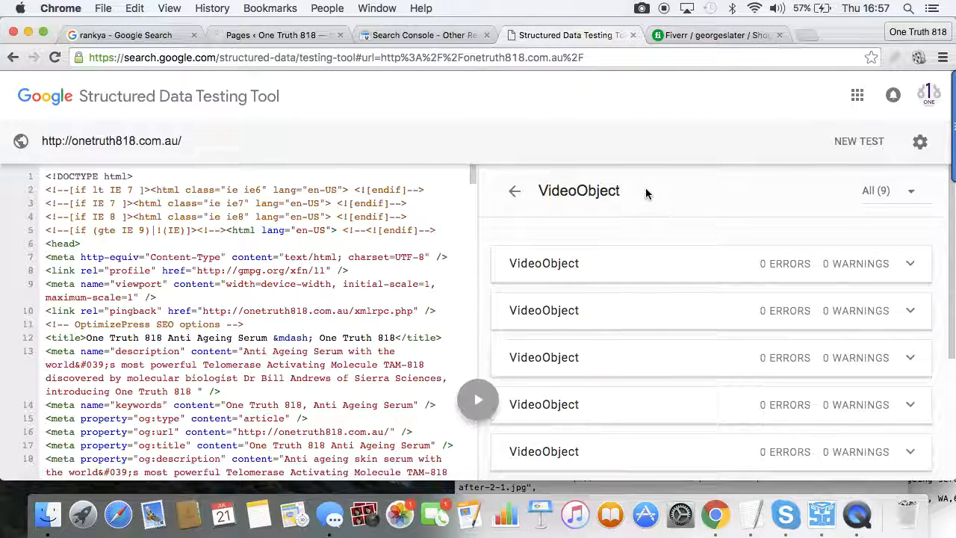
left_click(526, 189)
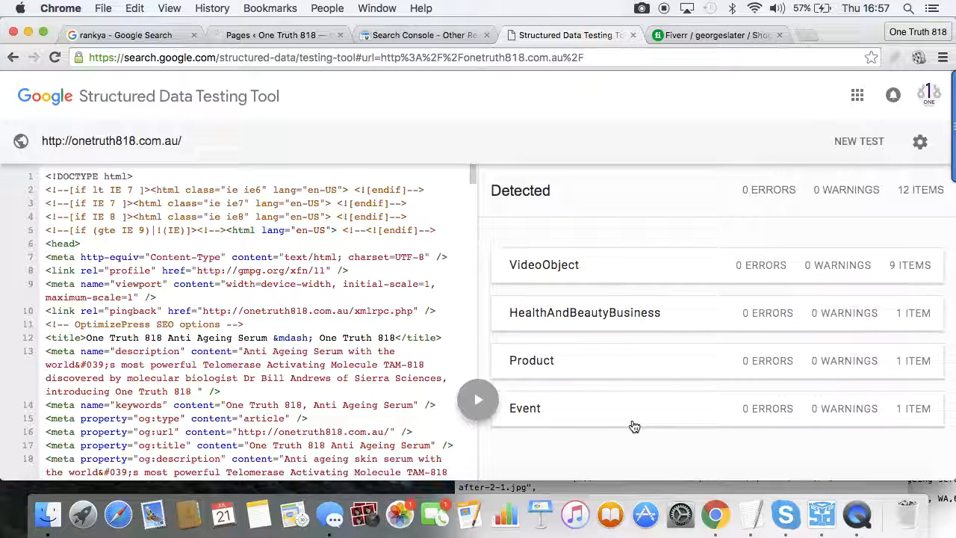
- Check the detected Product and Event items one after the other, and return to the detected list
left_click(911, 362)
left_click(514, 192)
left_click(923, 413)
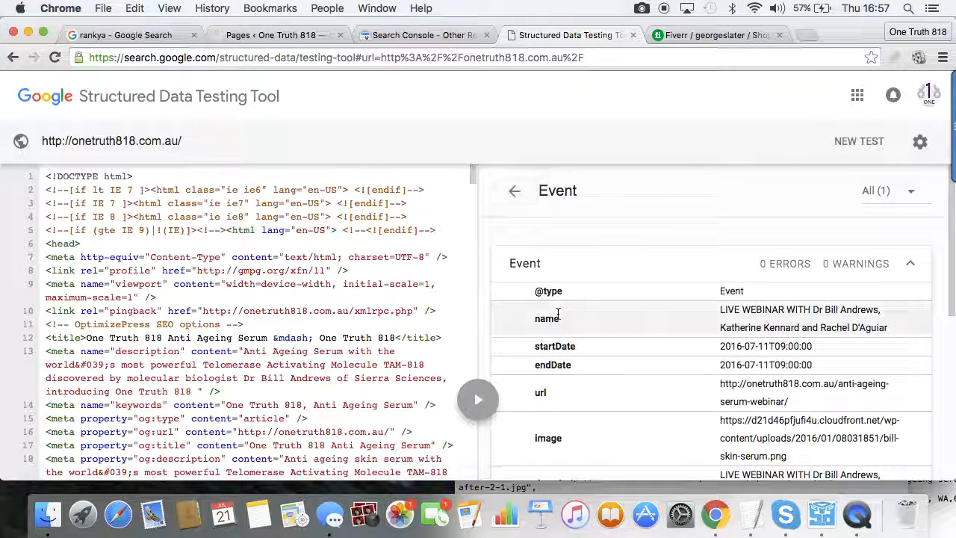
scroll(614, 313, "down", 1)
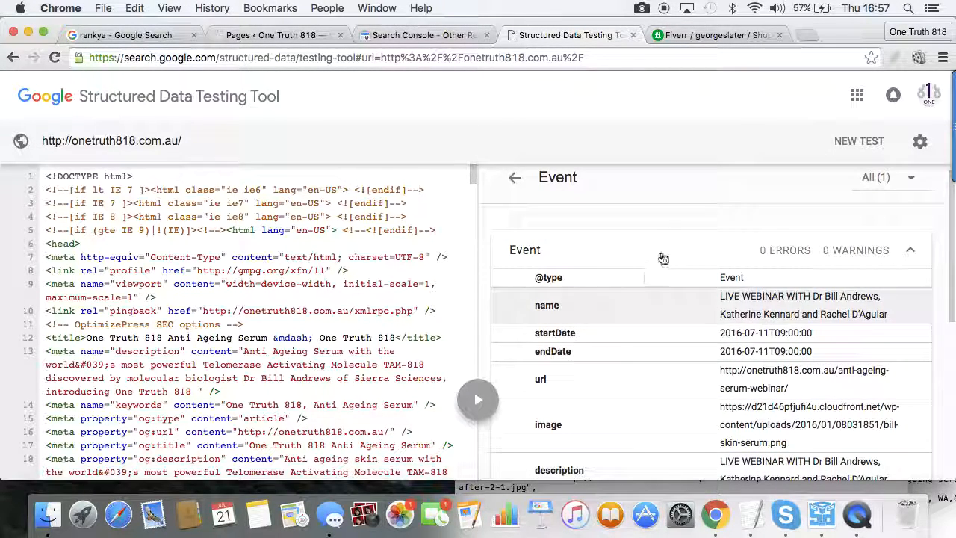
left_click(515, 178)
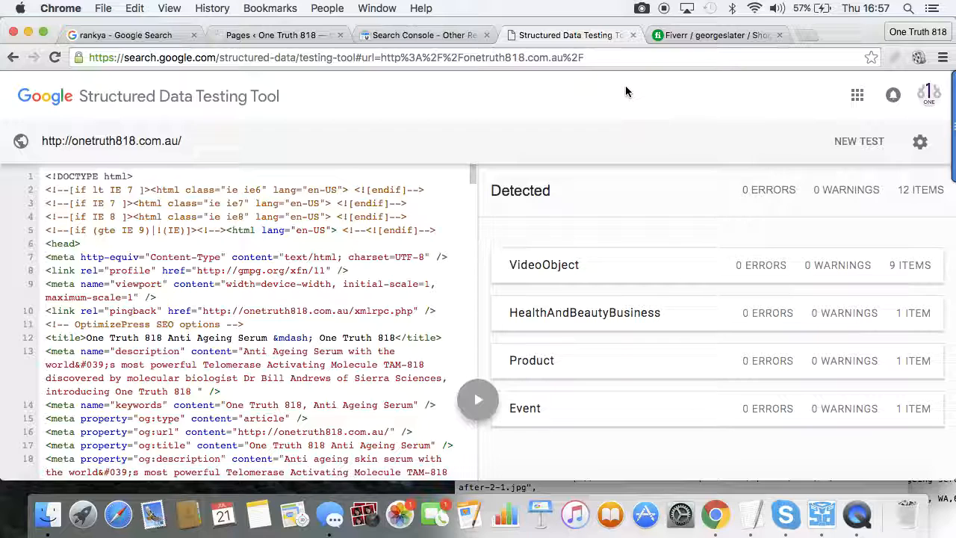
- Search Google for "pepsi" in place of the rankya query
left_click(317, 40)
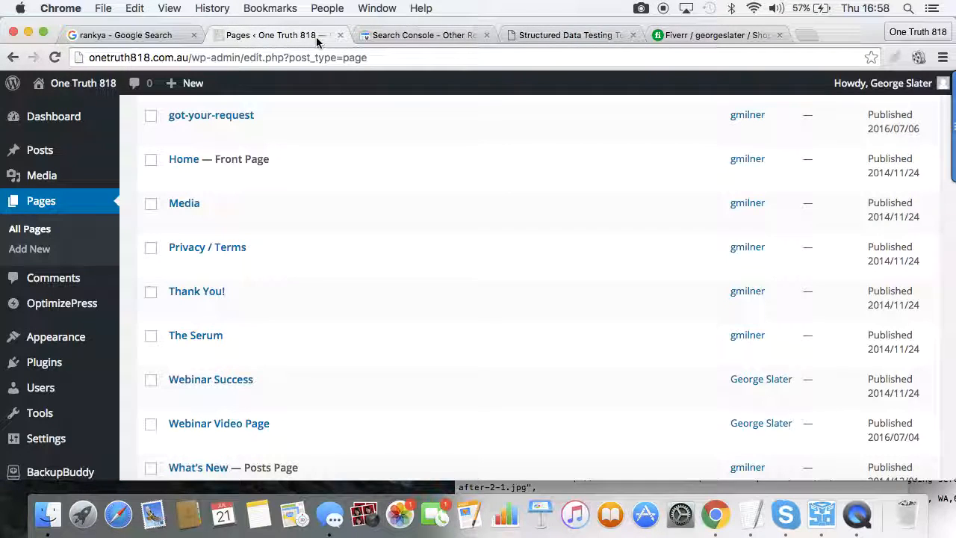
left_click(170, 41)
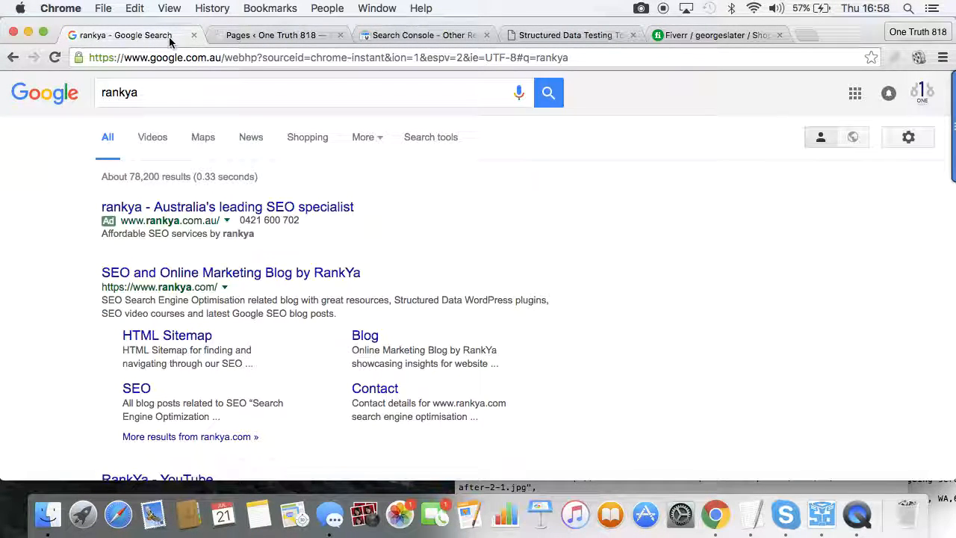
left_click(156, 91)
double_click(156, 91)
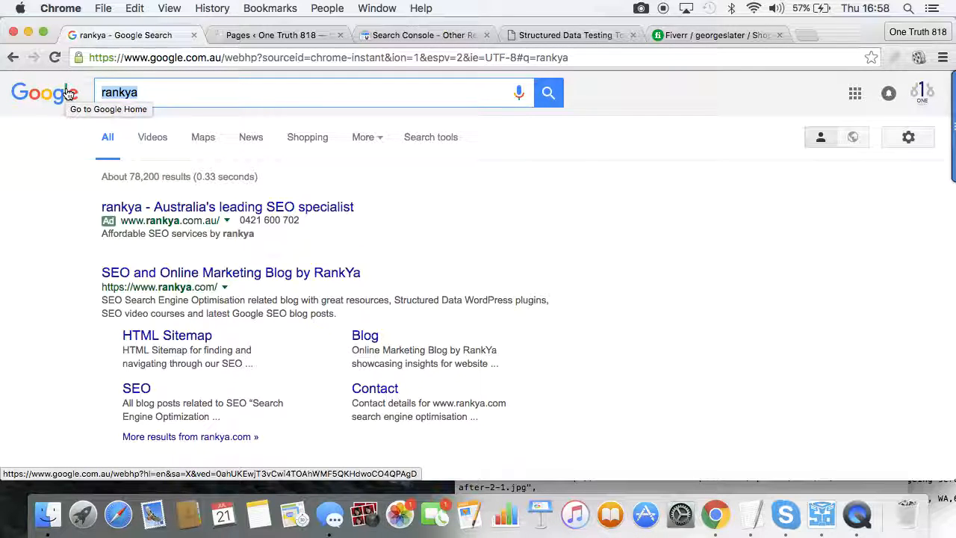
type("pe")
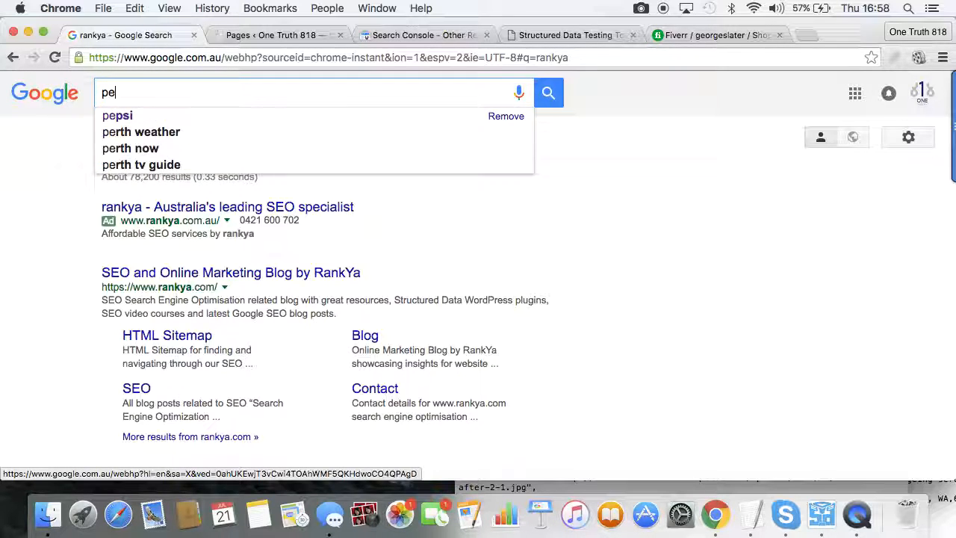
type("psi")
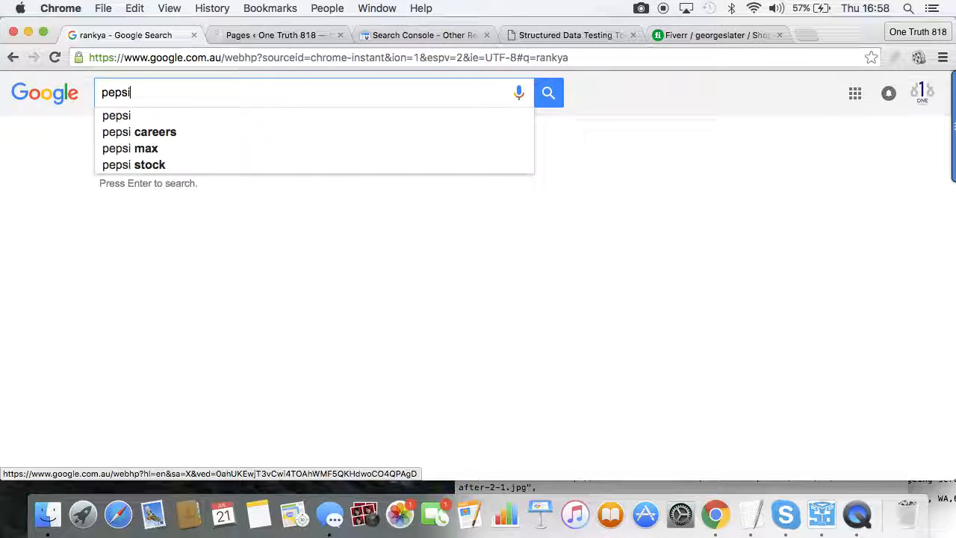
key("Return")
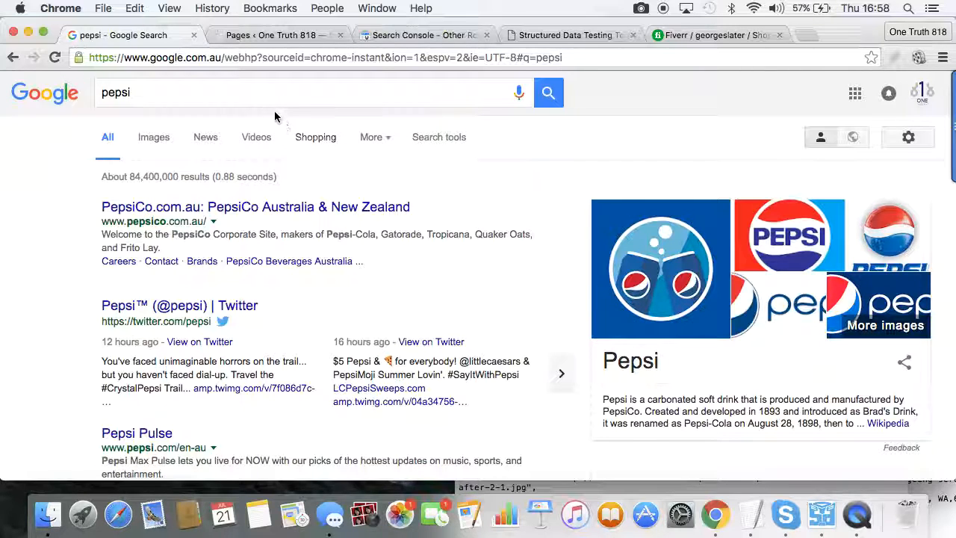
- Revisit the WordPress Pages list, Search Console's Other Resources and the home page test results, and show the Fiverr rich snippets order
left_click(276, 34)
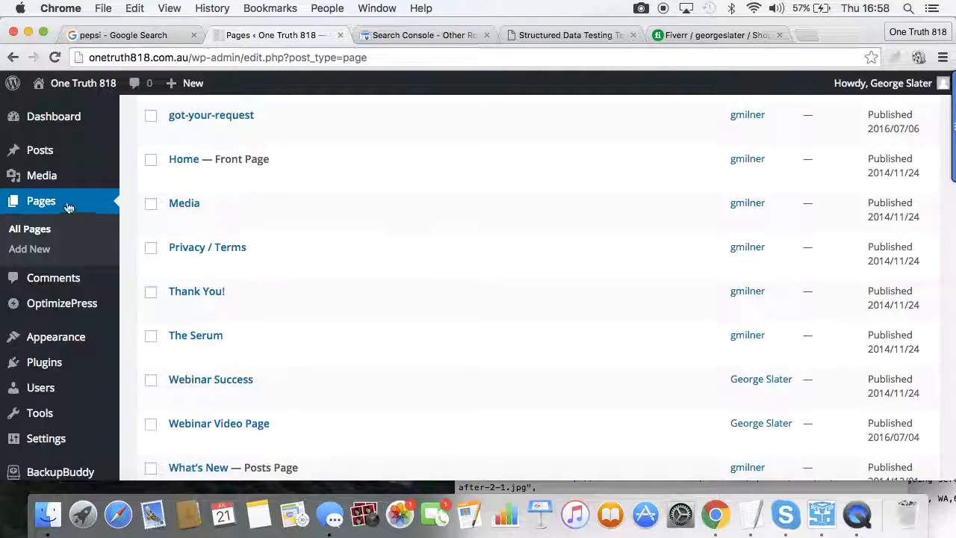
mouse_move(72, 337)
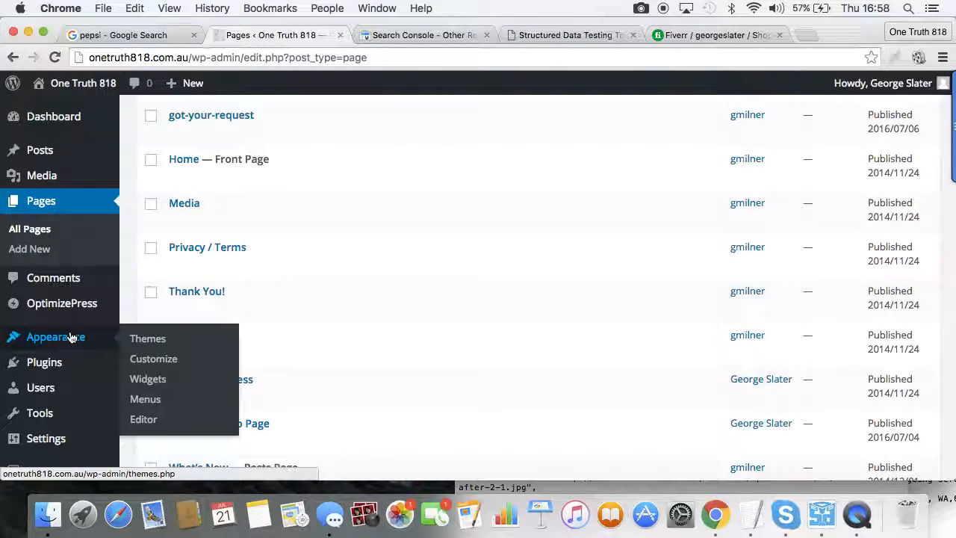
mouse_move(75, 303)
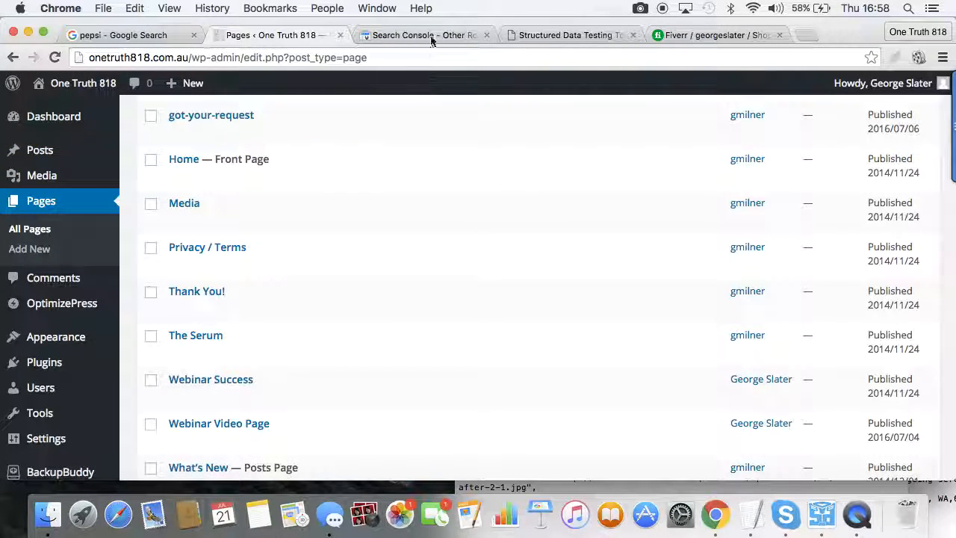
left_click(436, 37)
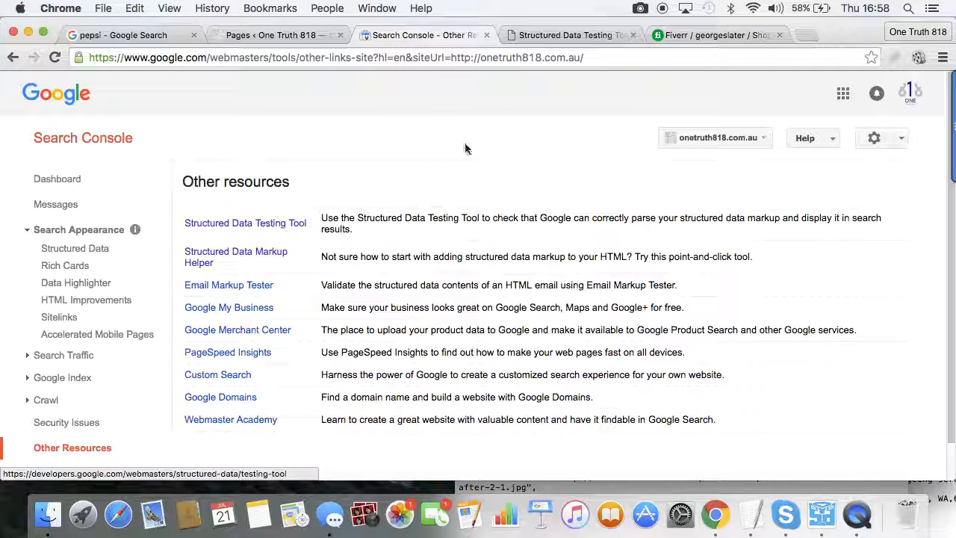
left_click(553, 38)
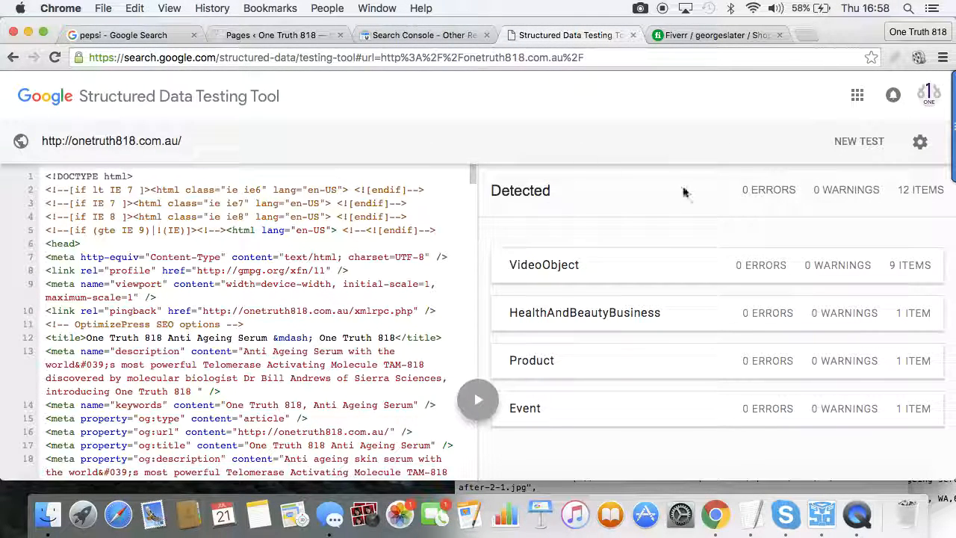
left_click(691, 36)
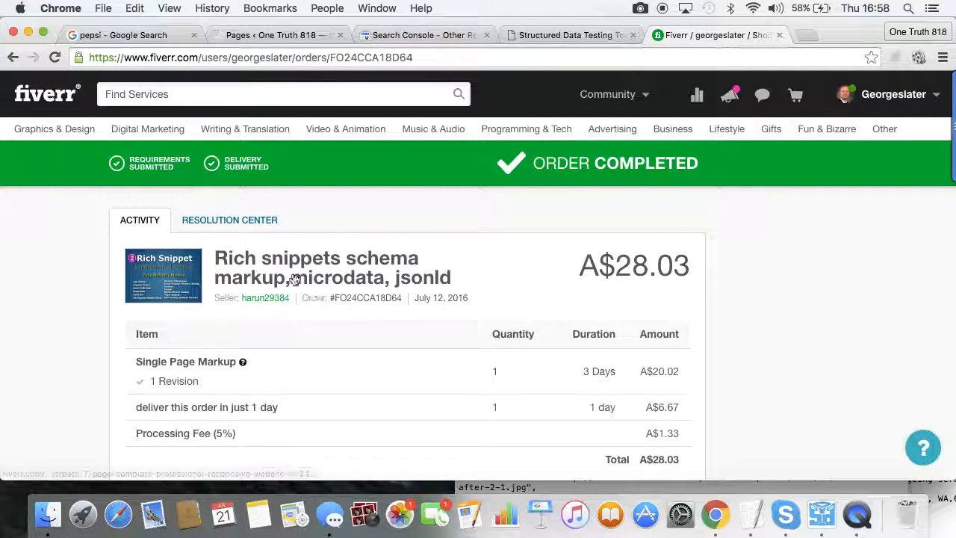